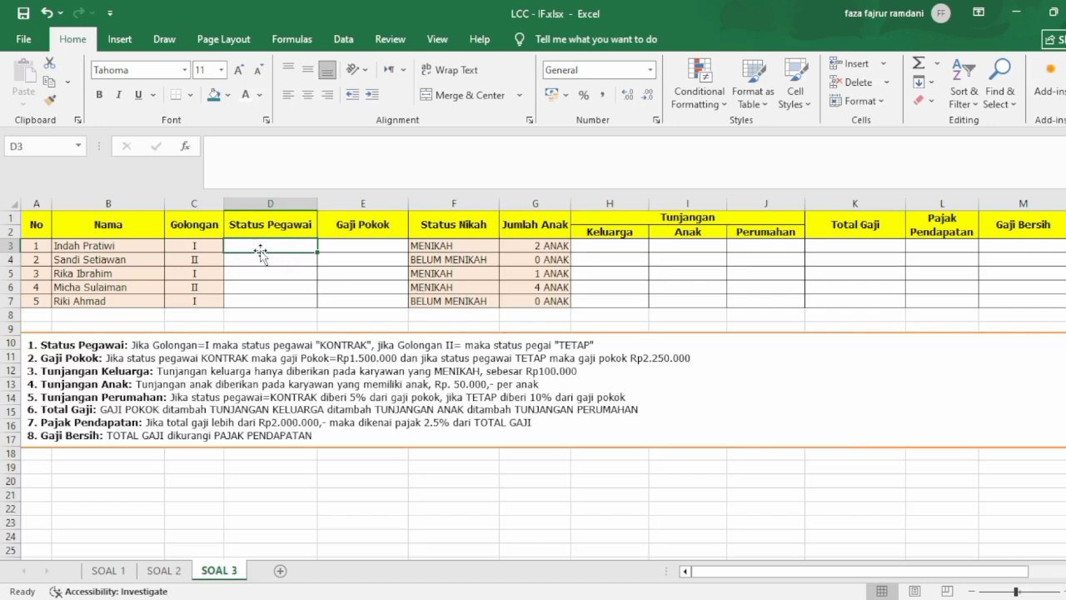
Start an IF formula in D3 that returns "Kontrak" when C3 equals "I".
text(=if)
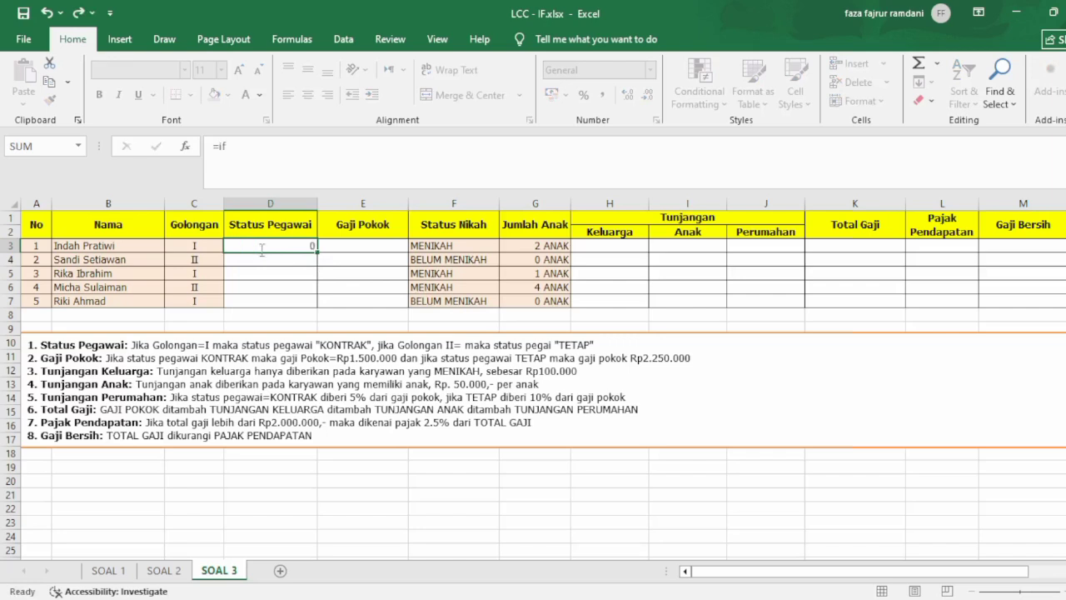
key(Tab)
double_click(262, 249)
key(BackSpace)
key(BackSpace)
text(IF()
click(201, 248)
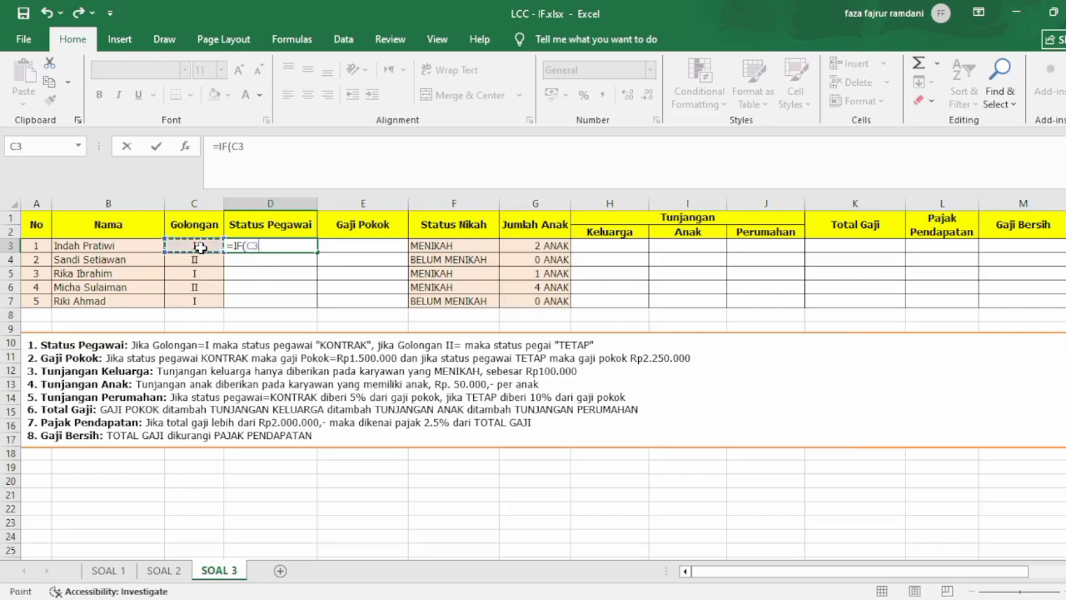
text(=")
text(I";")
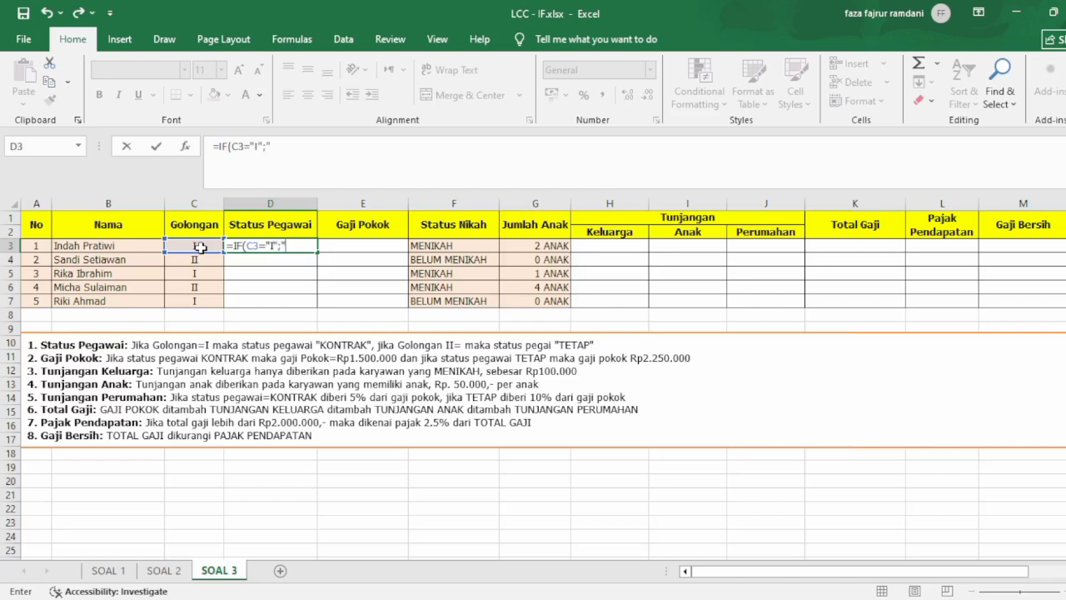
text(Kont)
text(rak";)
text( if)
Nest a second IF in the D3 formula that returns "Tetap" when C3 equals "II", and complete the formula.
key(Tab)
double_click(247, 249)
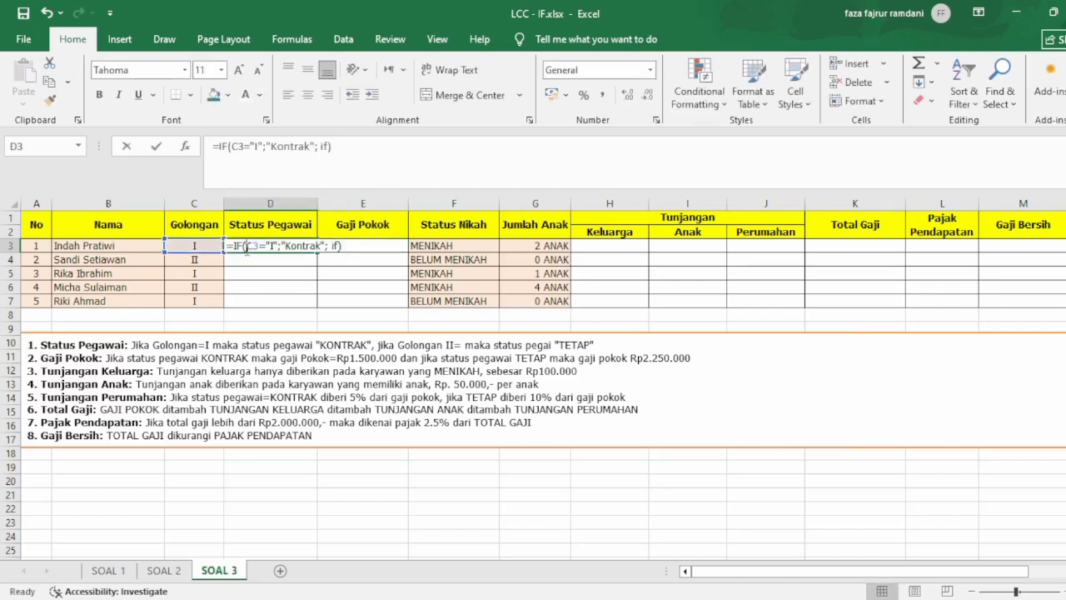
click(350, 247)
key(BackSpace)
key(BackSpace)
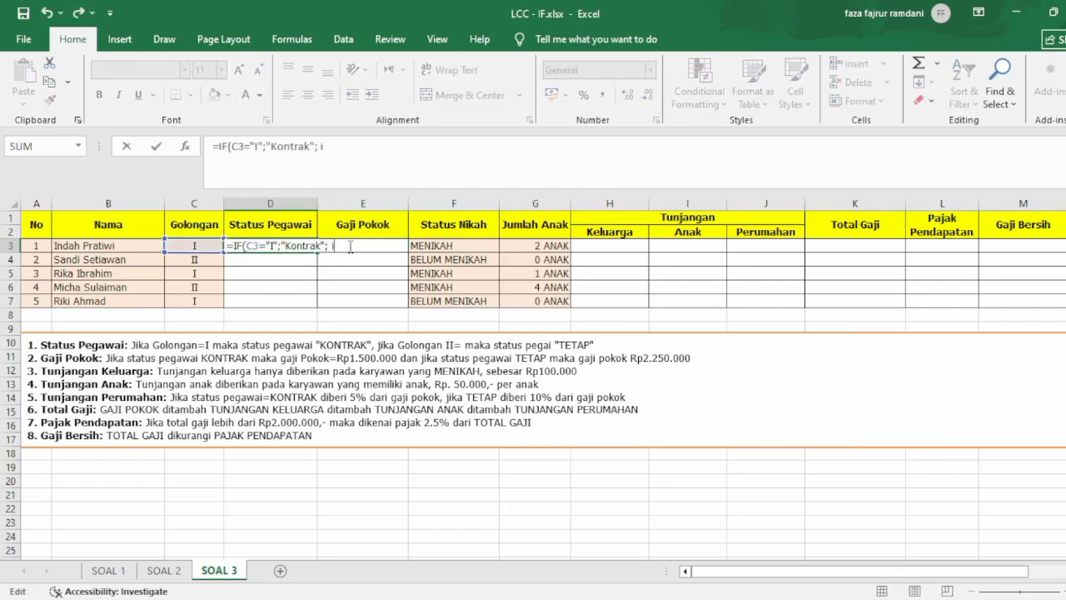
text(f)
key(Tab)
click(192, 247)
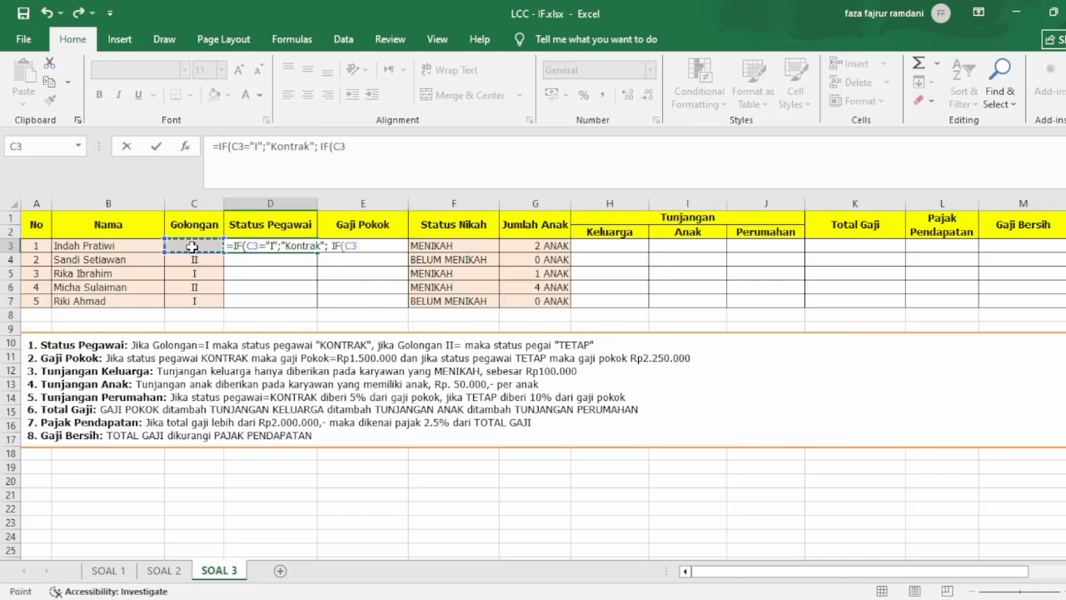
text(="II";")
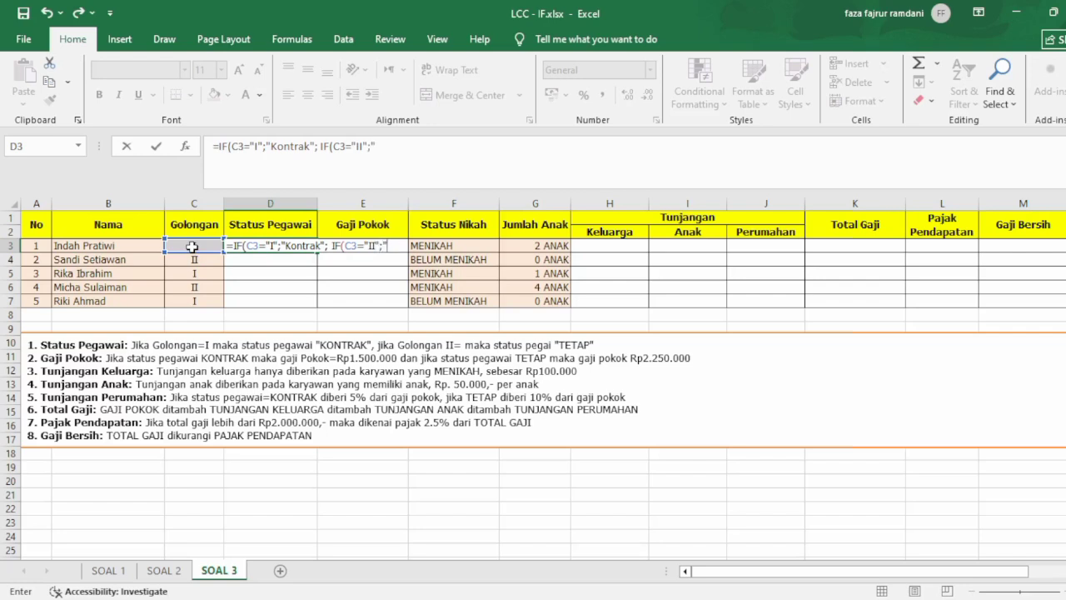
text(Tetap")
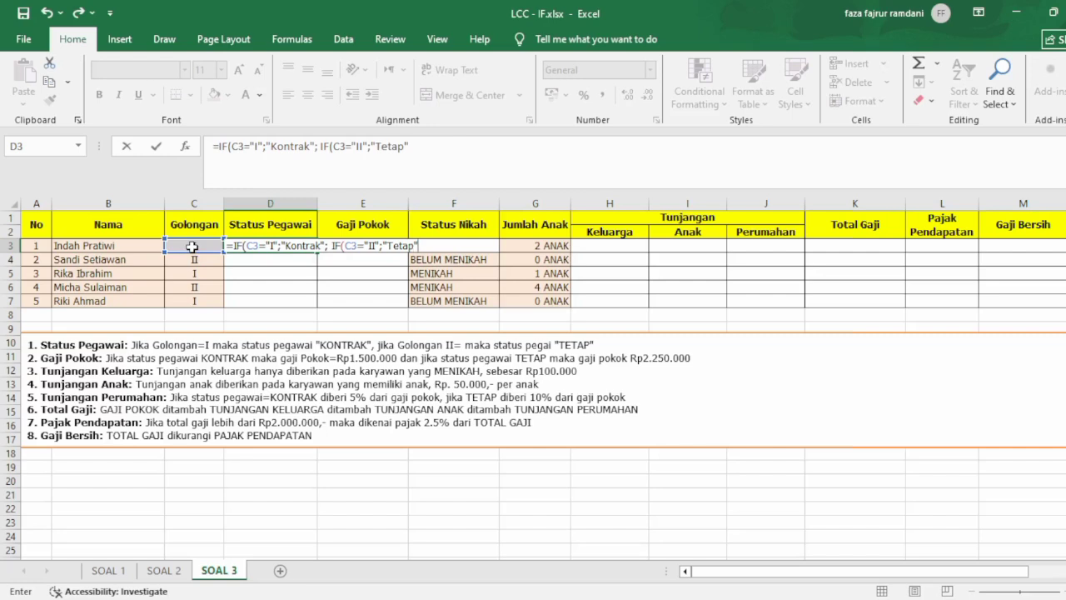
text())))
key(Return)
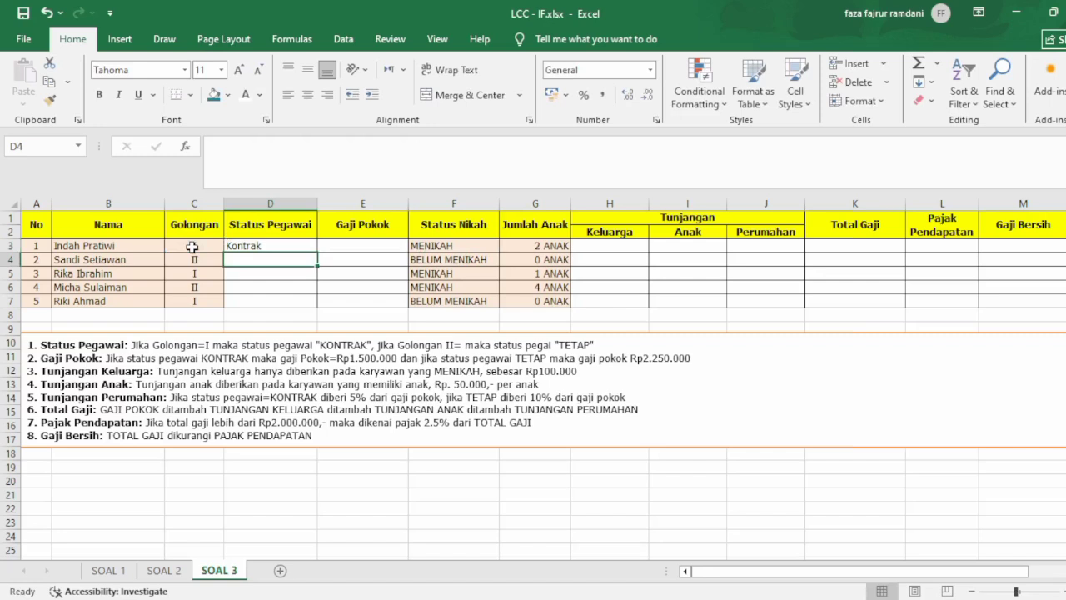
Fill the Status Pegawai formula from D3 down to D7.
click(261, 237)
click(273, 247)
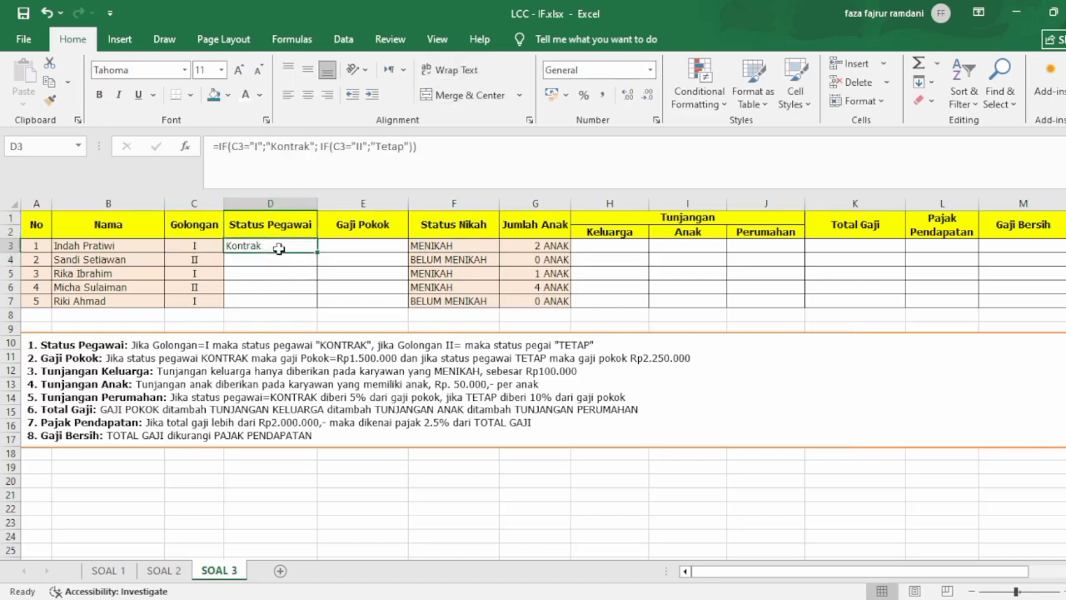
drag(318, 253, 315, 304)
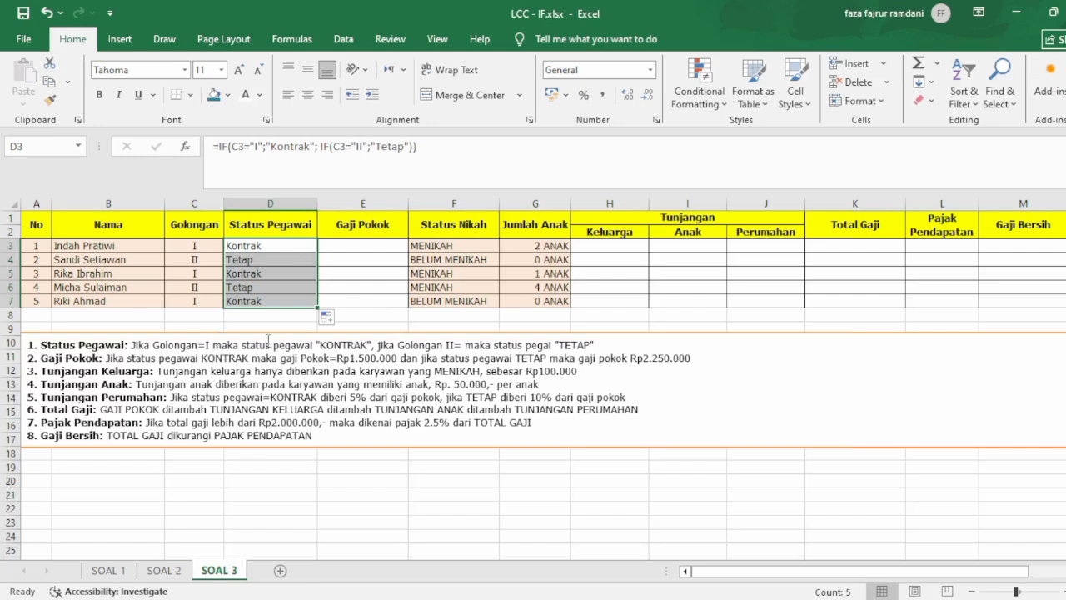
Start an IF formula in E3 that returns 1500000 when D3 equals "kontrak".
click(333, 246)
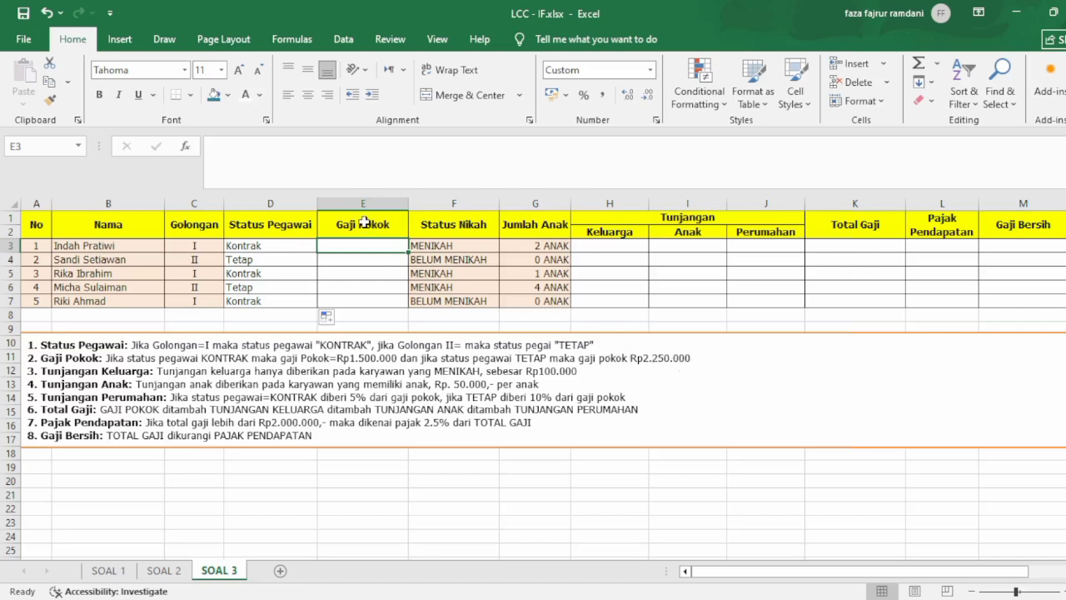
text(==if)
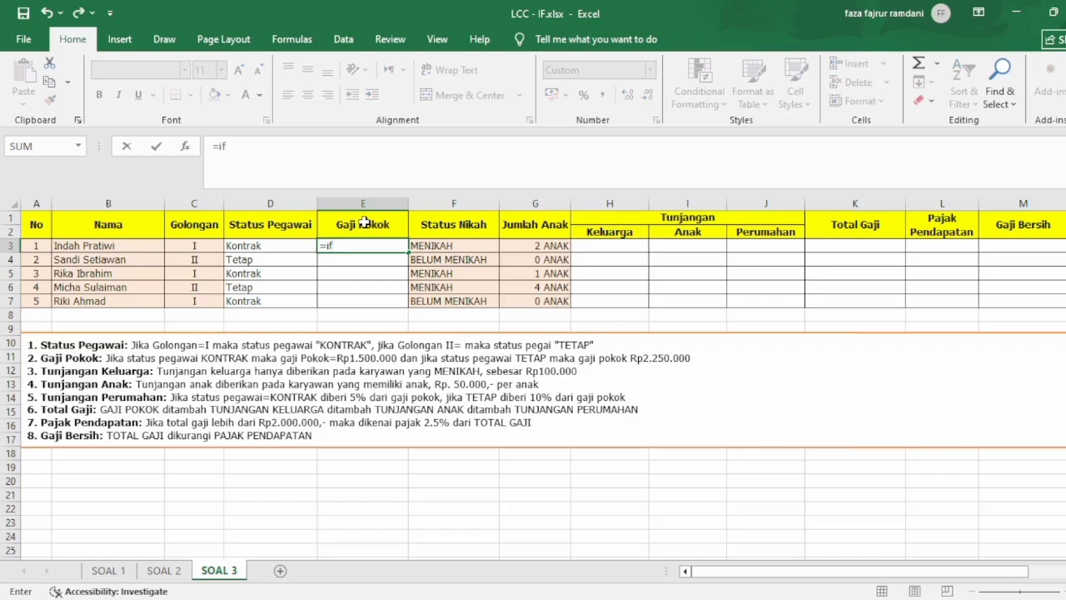
key(Tab)
click(272, 247)
text(=IF(D3=)
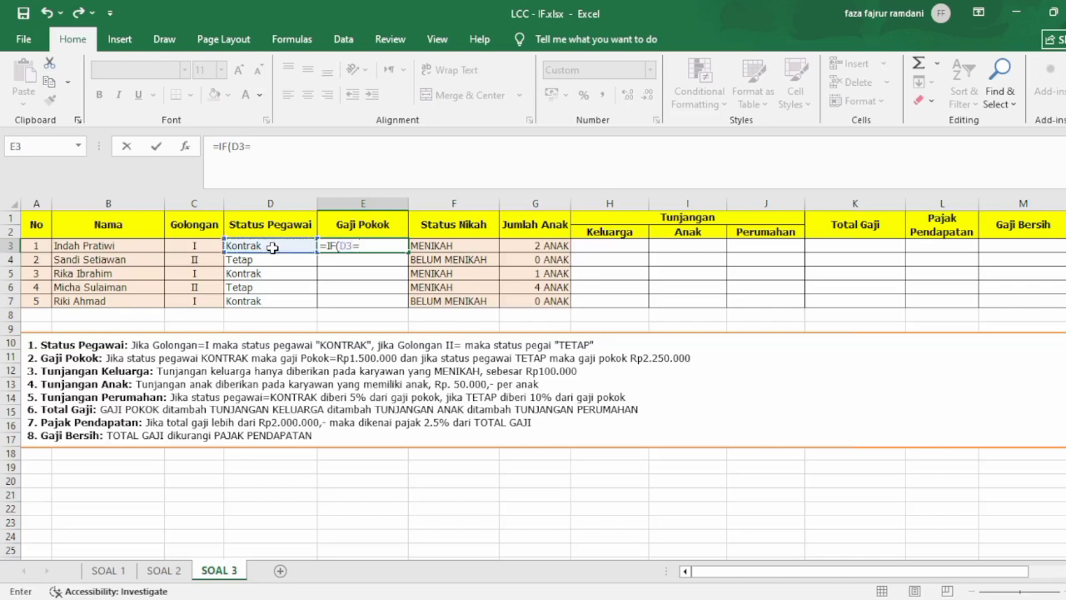
text("kontrak";)
text(1)
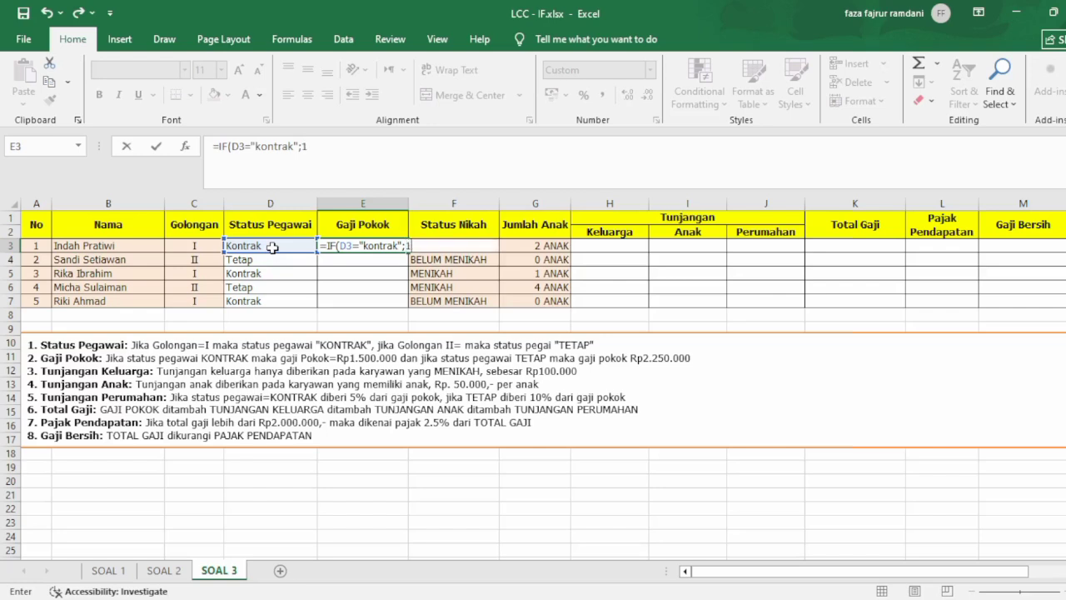
text(500000";if)
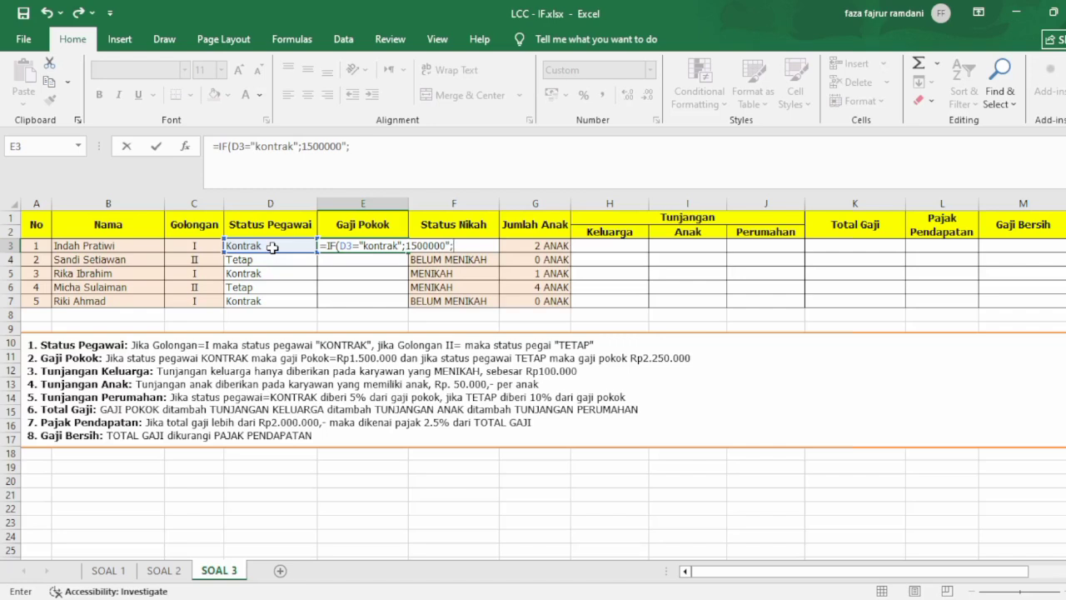
Begin a nested IF testing D3 in the E3 formula, leaving no quotation mark after 1500000.
key(BackSpace)
key(BackSpace)
text(if)
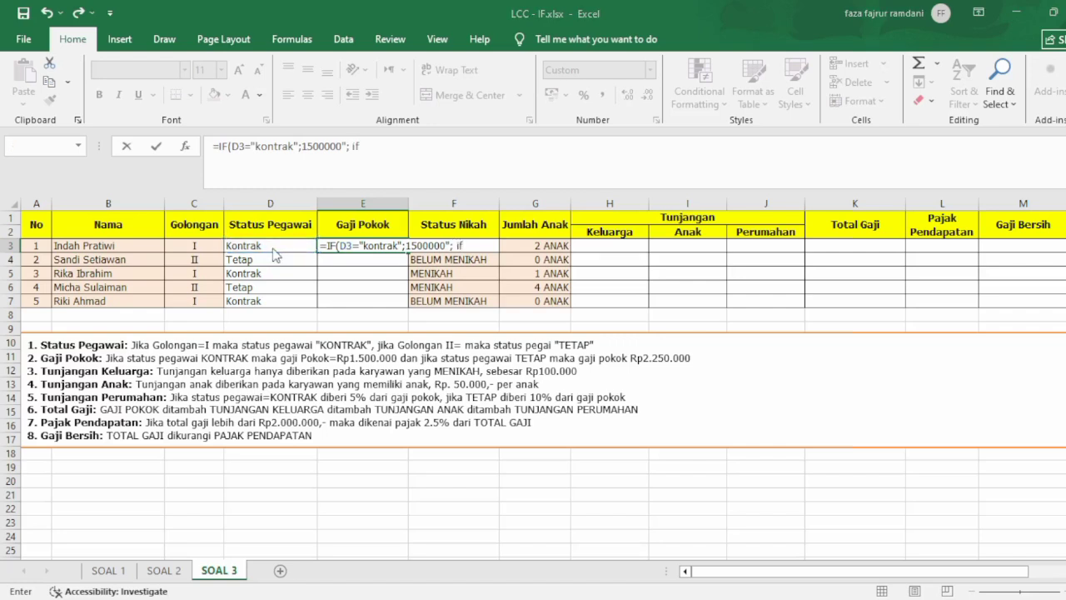
click(472, 247)
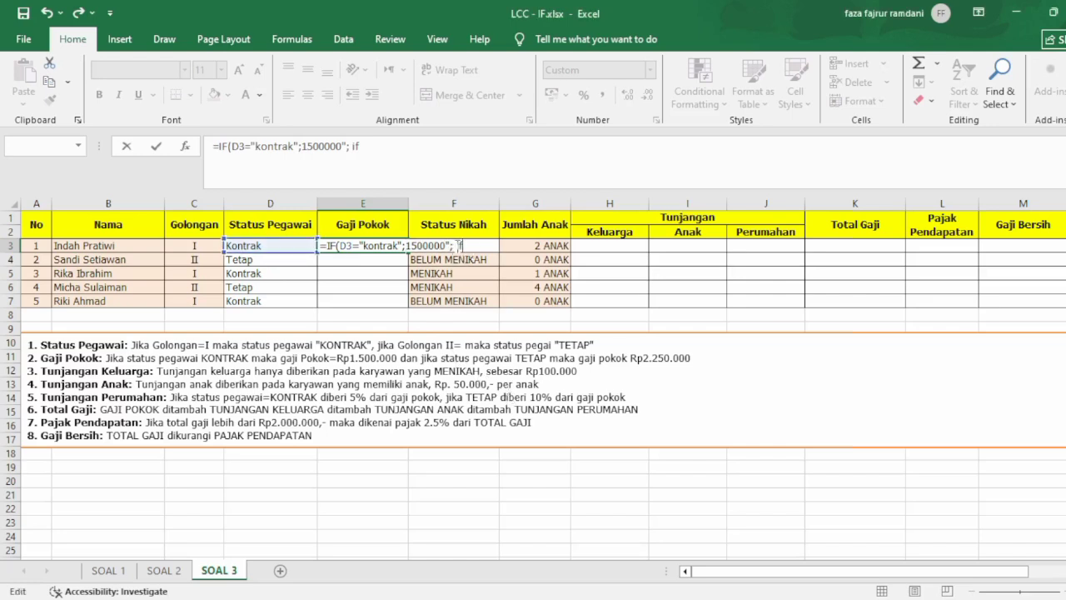
key(BackSpace)
key(Right)
key(Right)
key(Right)
key(BackSpace)
key(Right)
key(BackSpace)
text(IF()
click(286, 245)
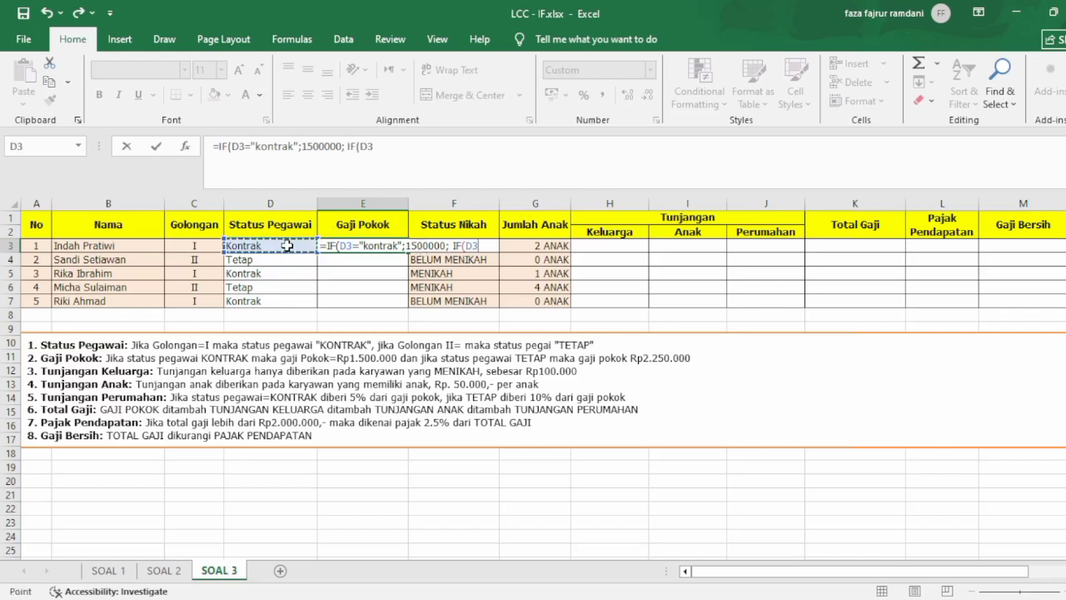
Complete the nested IF in E3 to return 22500000 when D3 equals "Tetap", and fill the formula down to E7.
text(=")
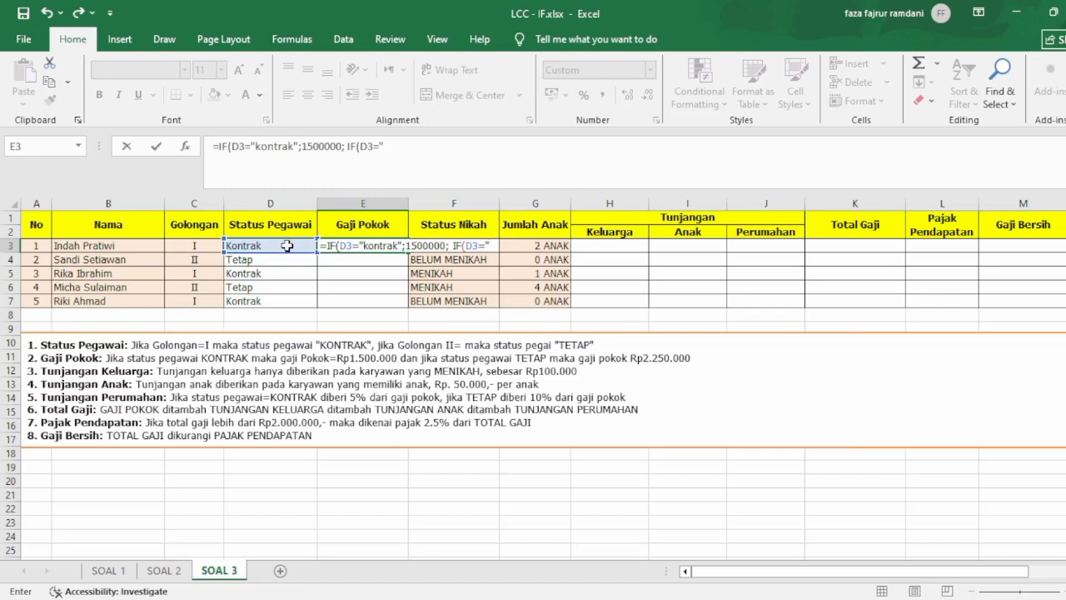
text(Tetap)
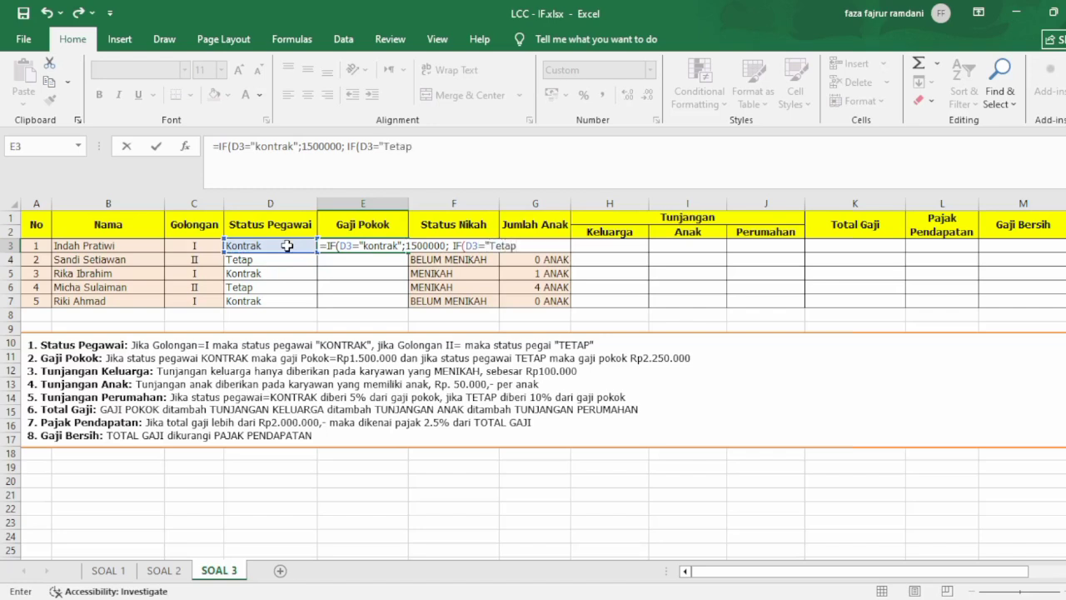
text(";225)
text(0000)
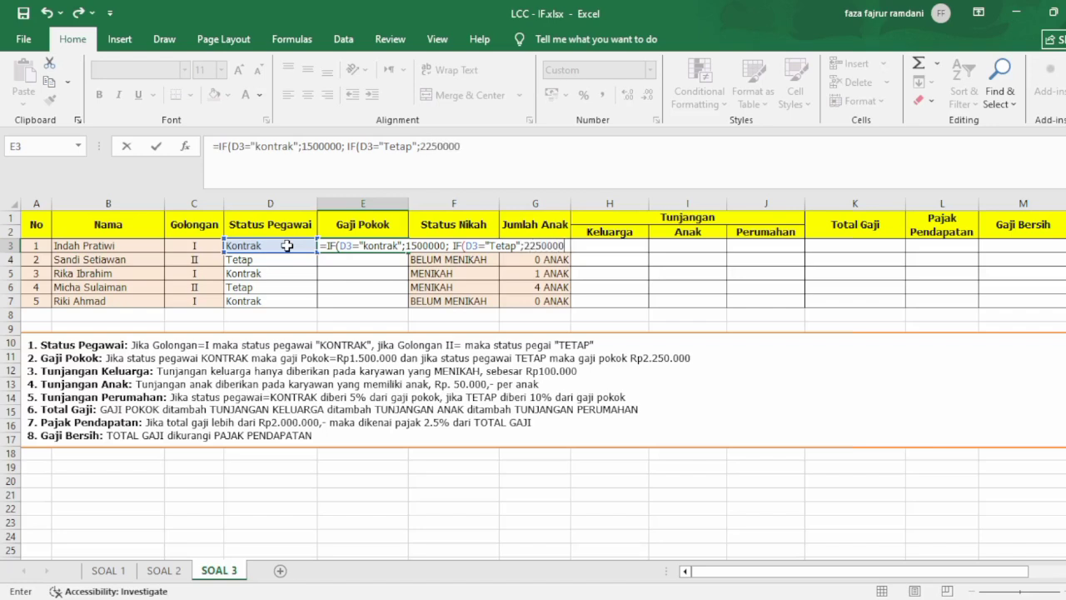
text(0)))
key(ctrl+Return)
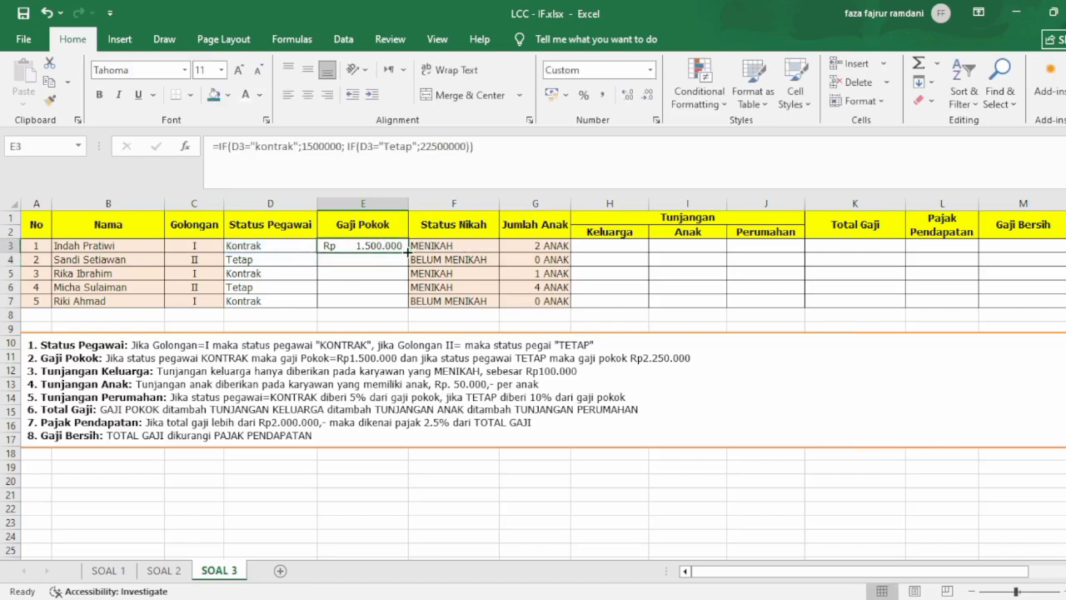
drag(403, 253, 408, 309)
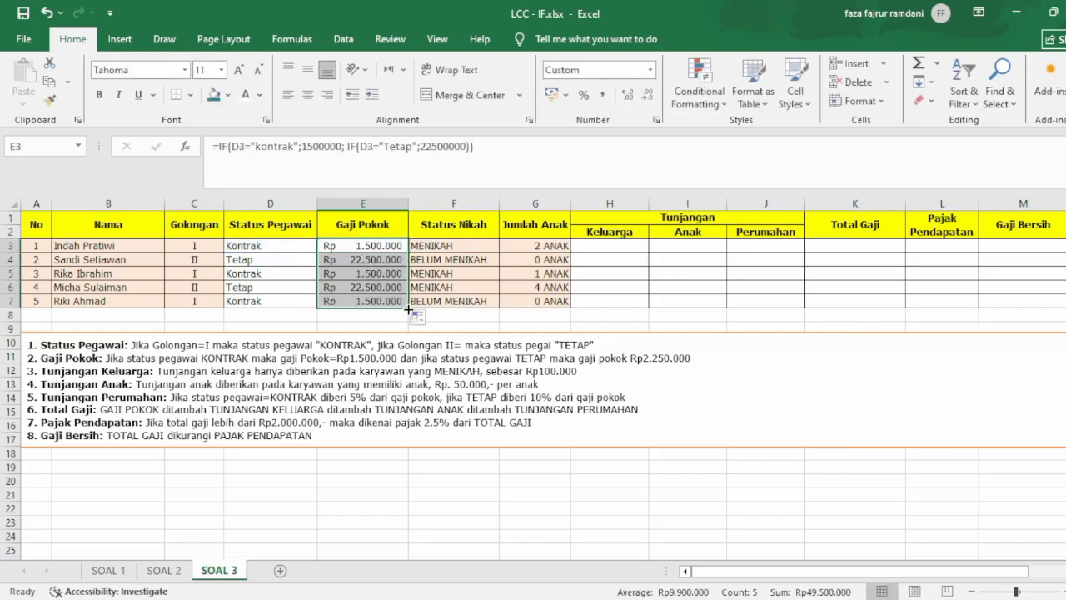
Correct the "Tetap" salary in the E3 formula to 2250000 and refill the formula down to E7.
double_click(390, 244)
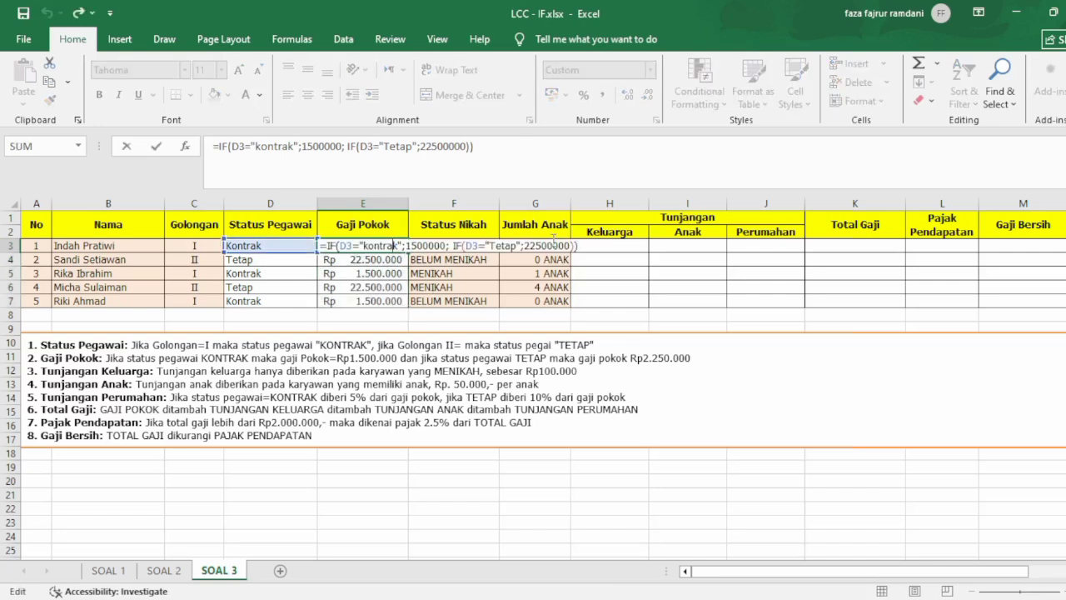
click(553, 245)
key(BackSpace)
key(Return)
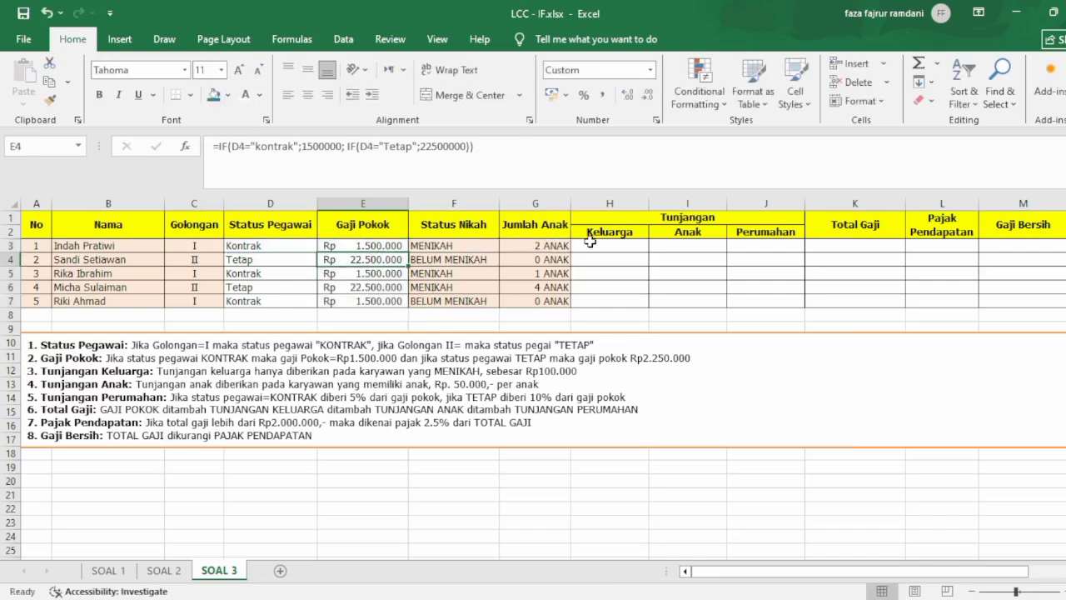
click(390, 246)
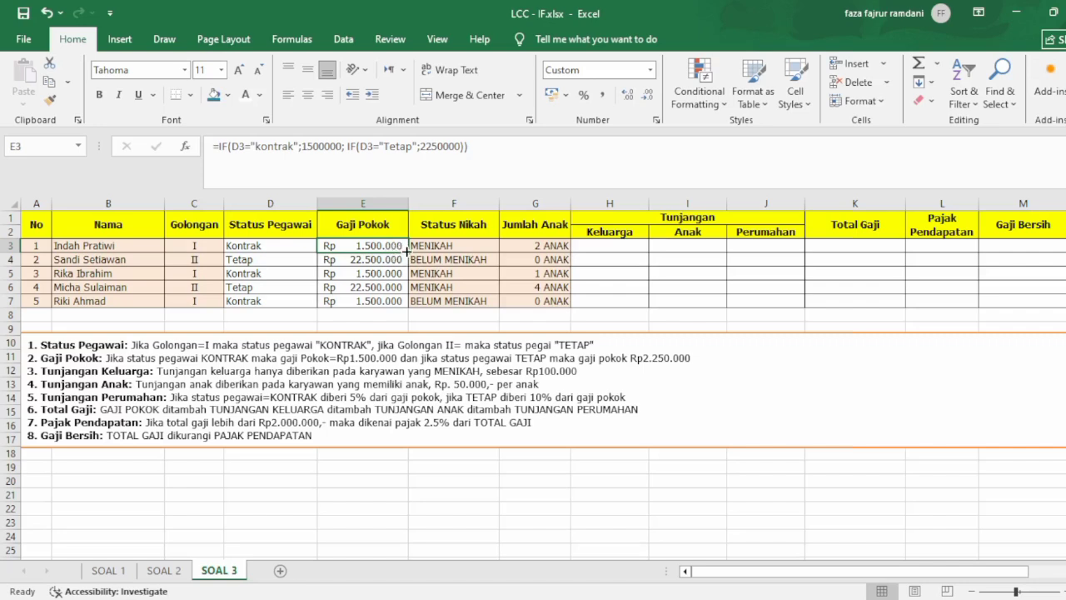
drag(408, 252, 404, 304)
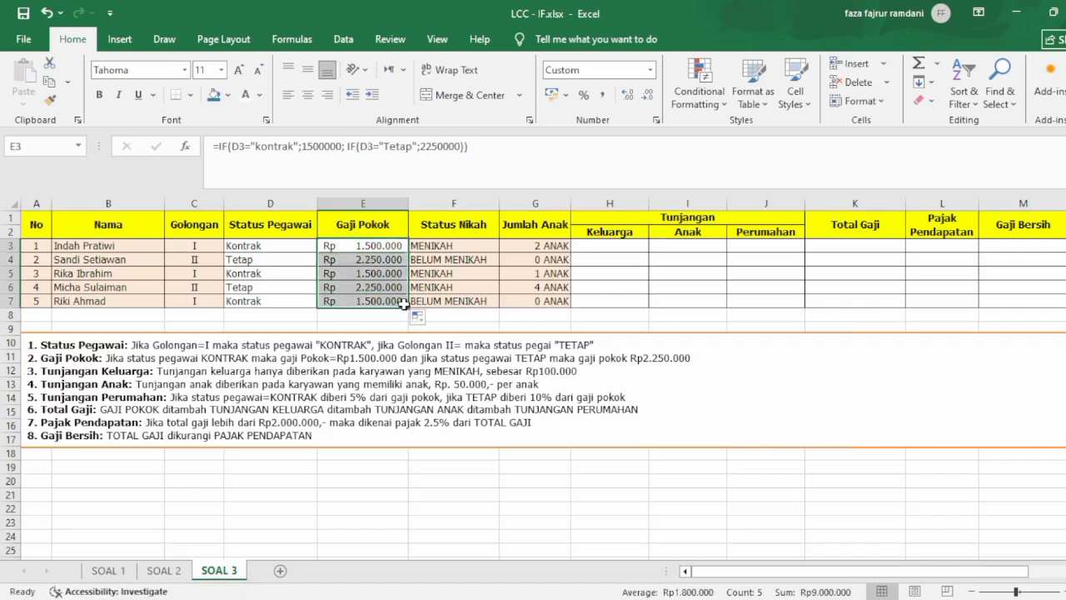
Start an IF formula in H3 that returns 100000 when F3 equals "Menikah".
click(592, 242)
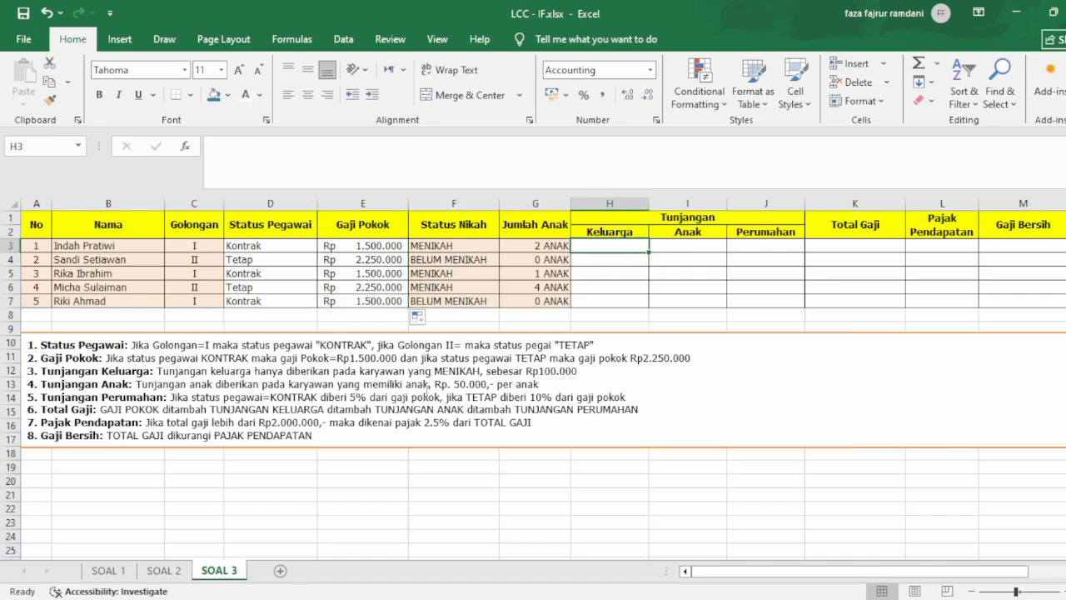
click(363, 385)
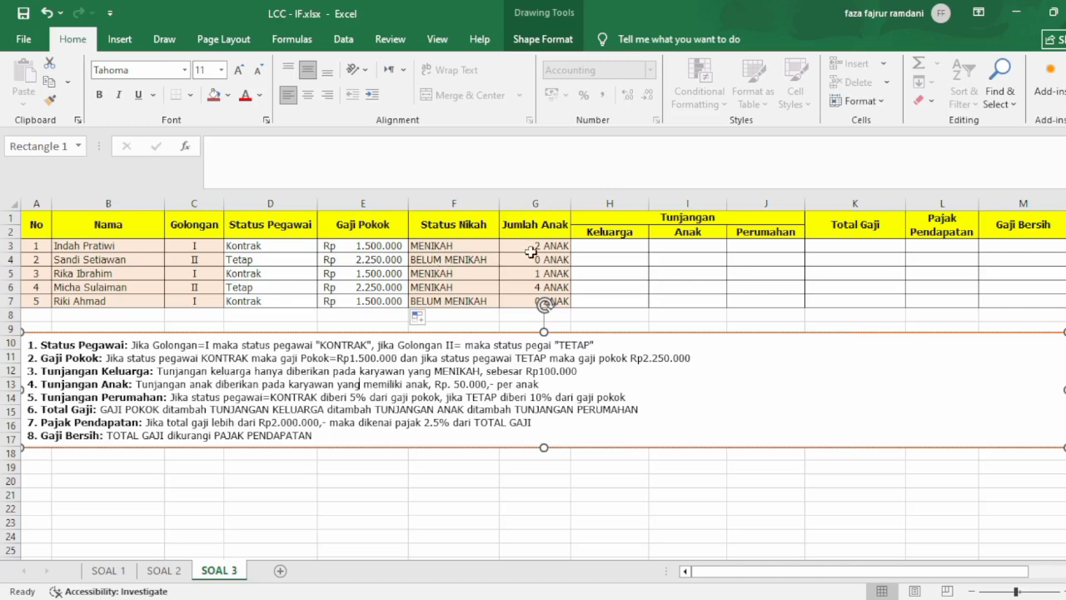
click(603, 248)
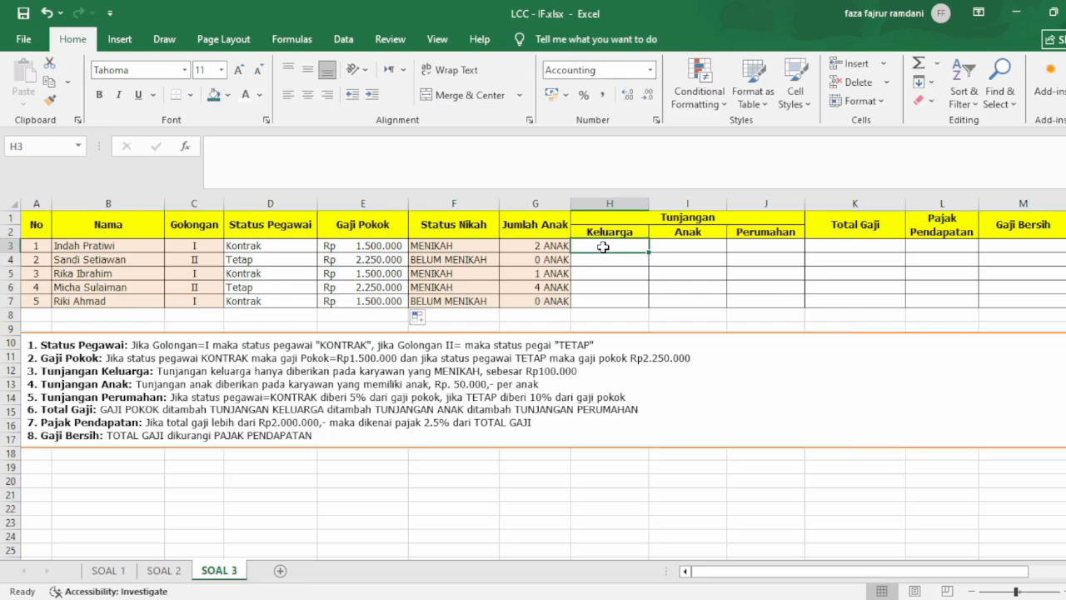
text(=)
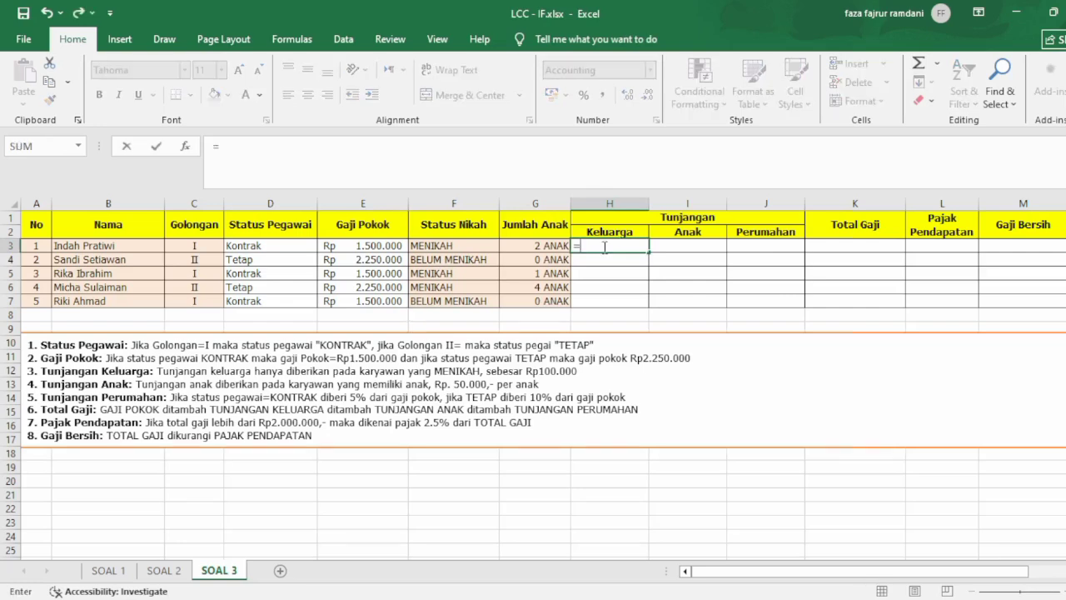
text(IF()
click(479, 244)
text(=)
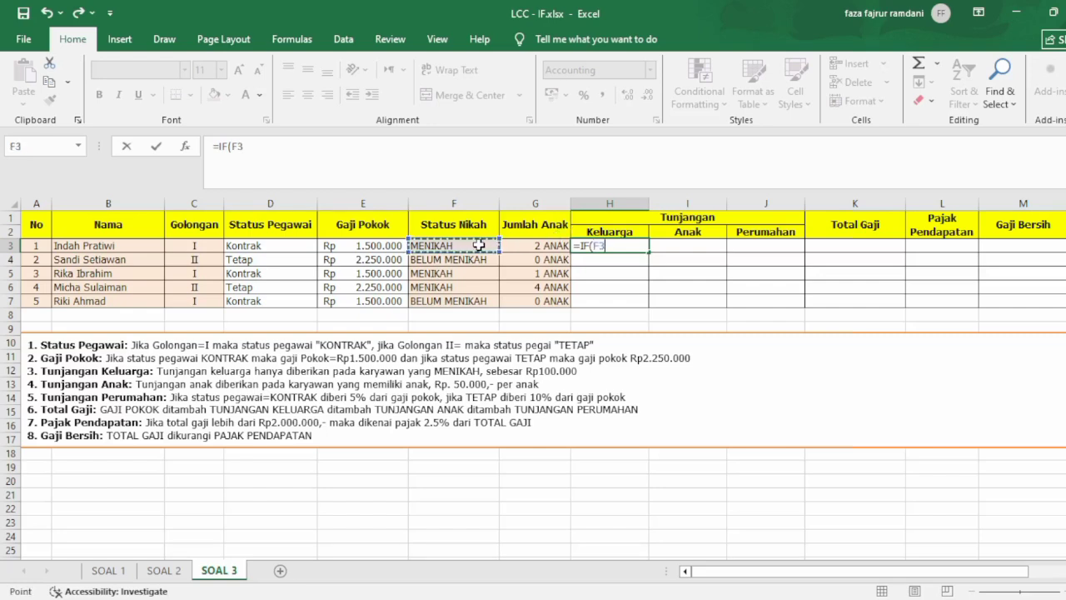
text("Menikah)
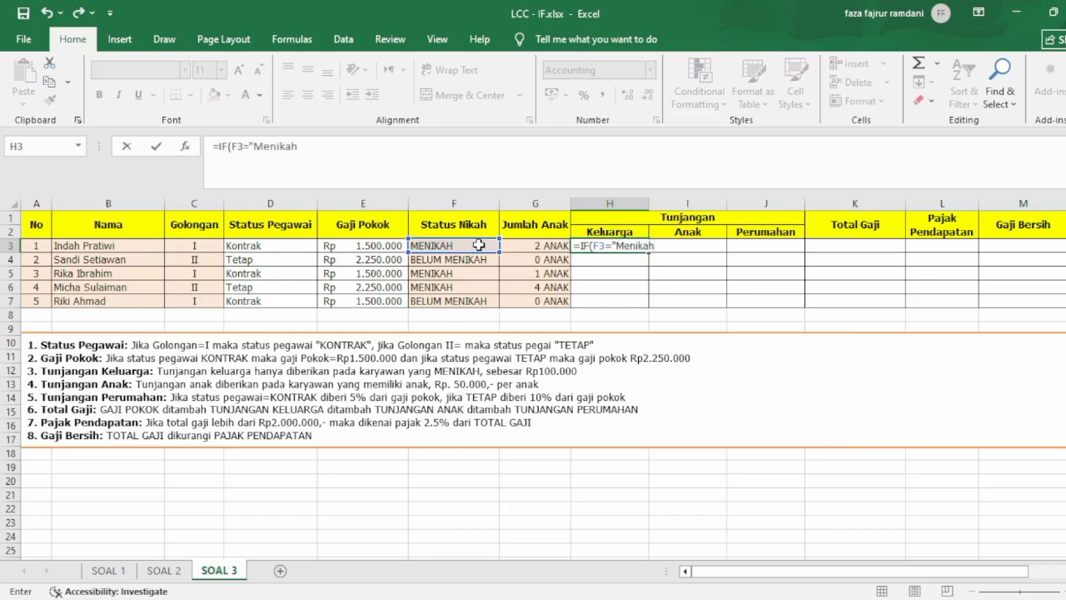
text(";100000)
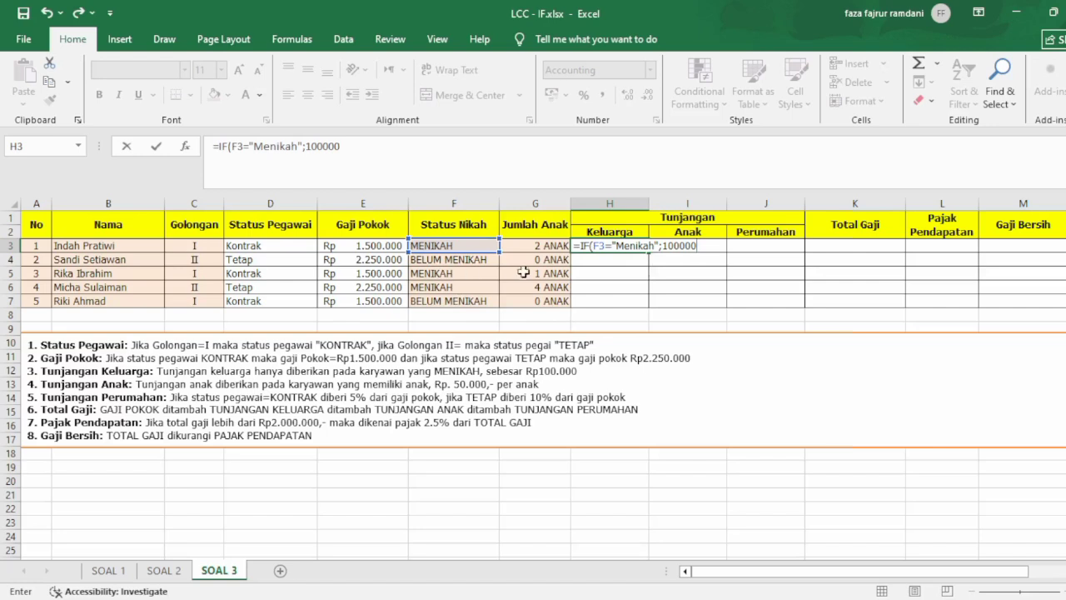
Complete the H3 formula to return 0 otherwise, and fill it down to H7.
text(;0))
key(Return)
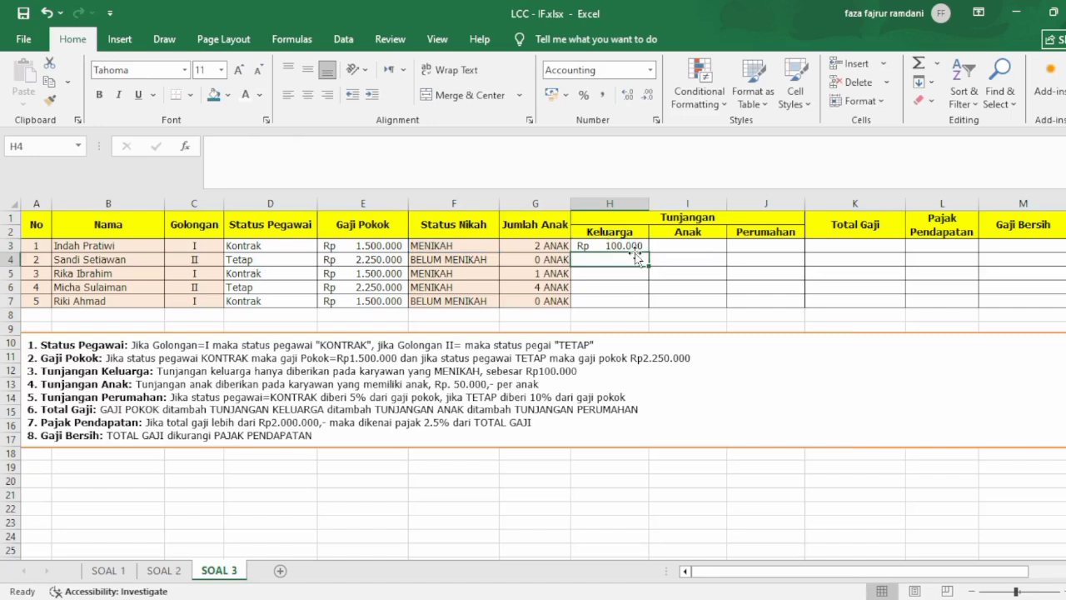
click(637, 248)
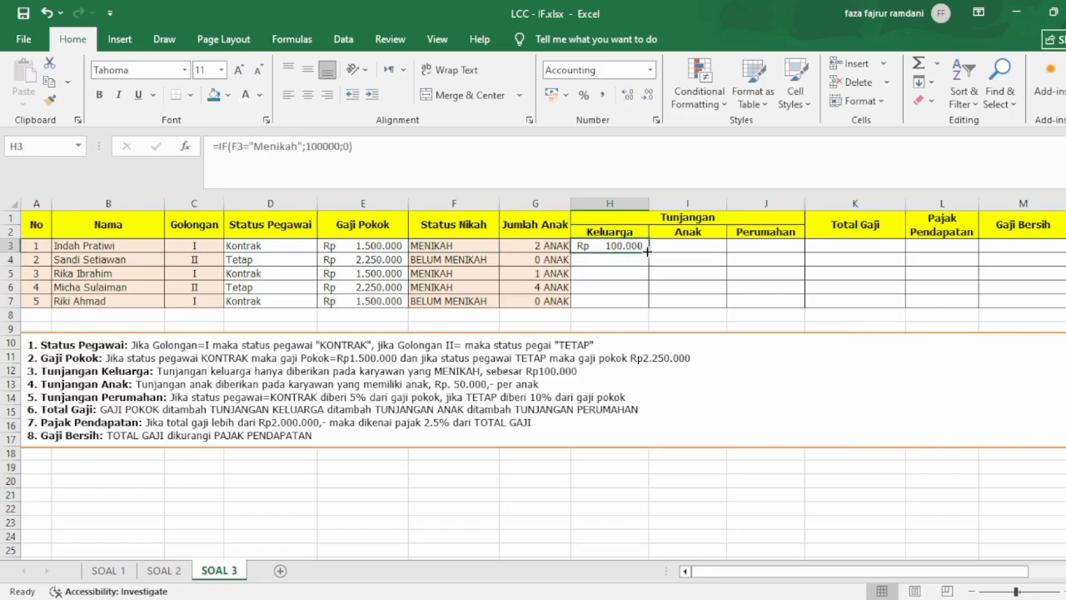
drag(647, 249, 646, 307)
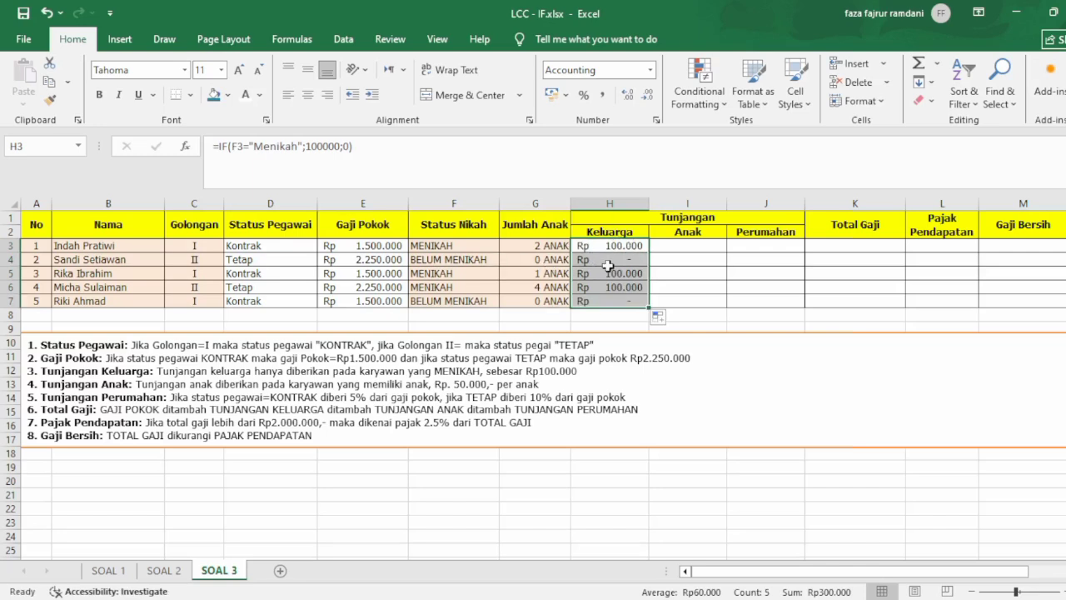
Calculate the child allowance in I3 with the formula =G3*50000, and fill it down to I7.
click(703, 244)
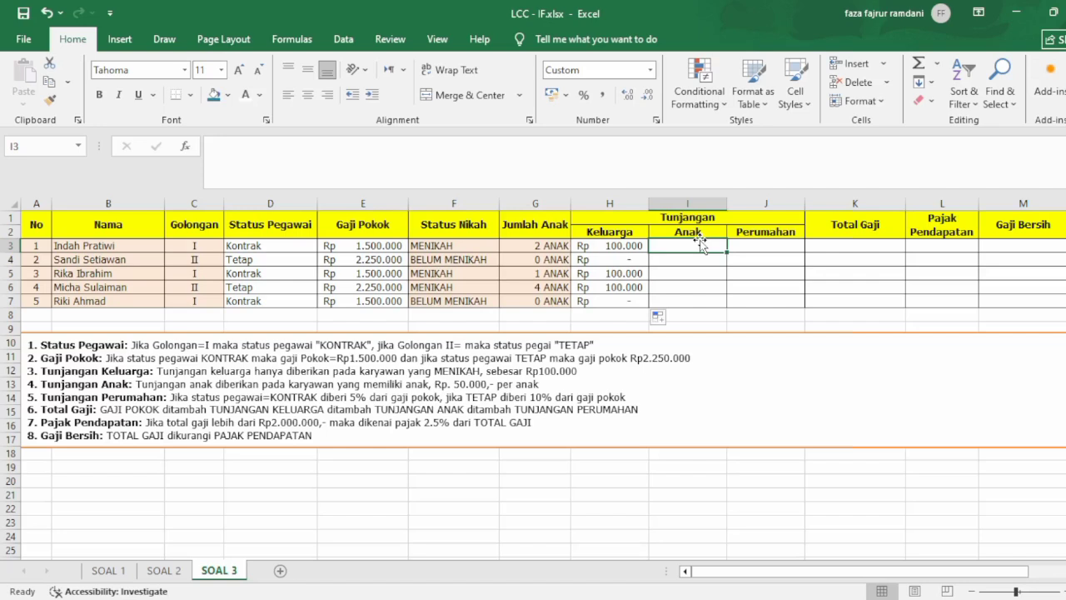
text(=)
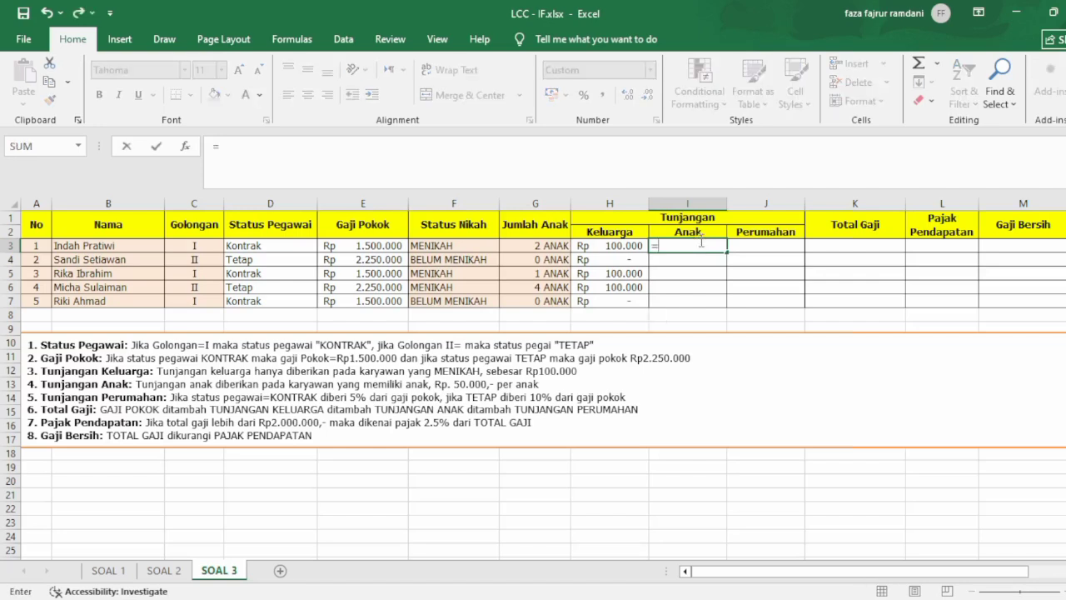
click(542, 246)
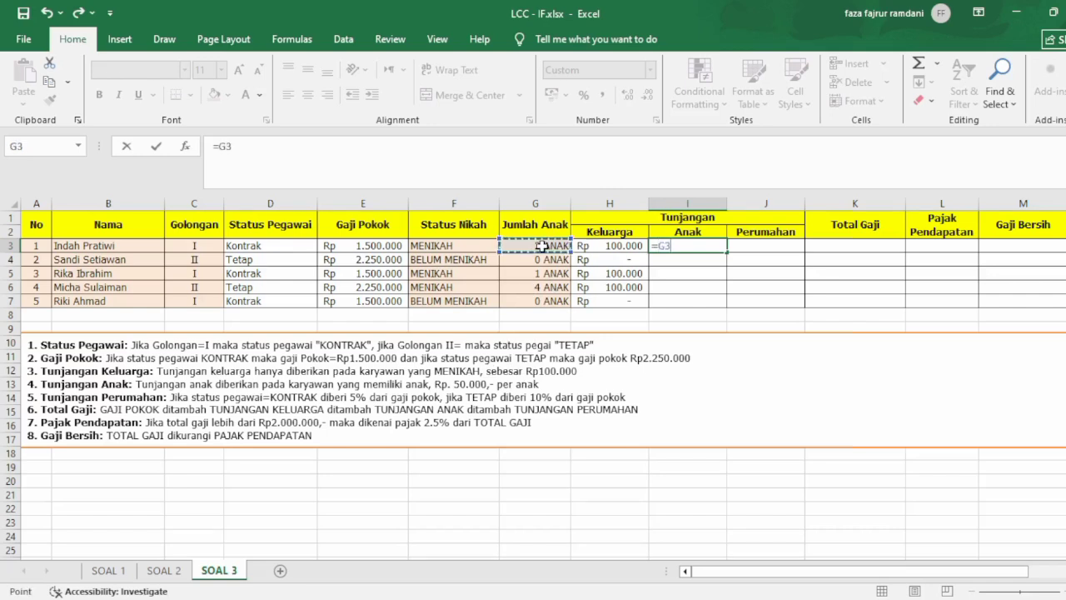
text(*50000)
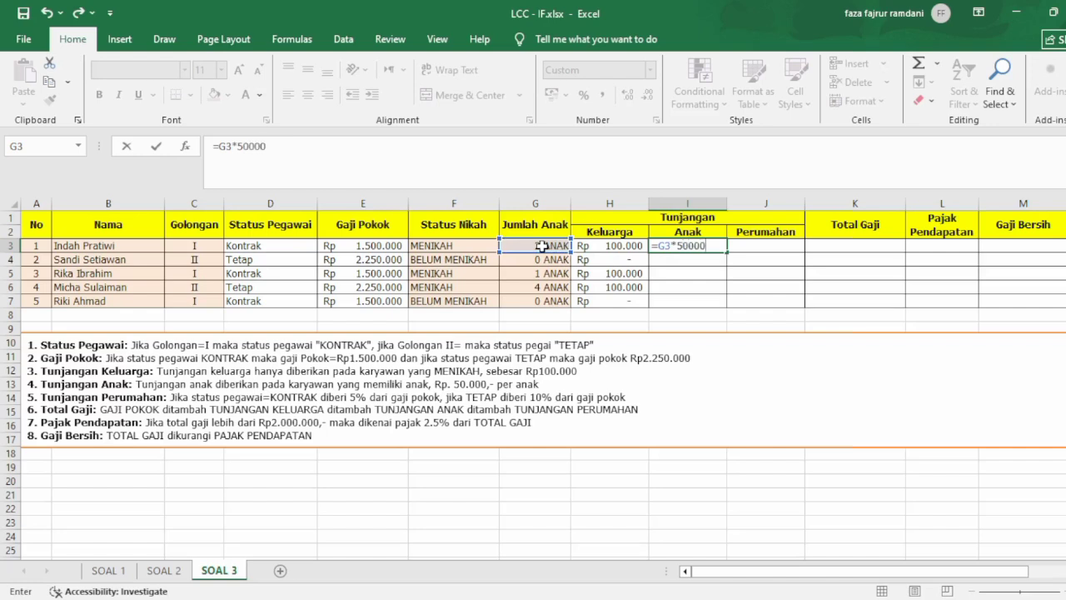
key(Return)
click(709, 246)
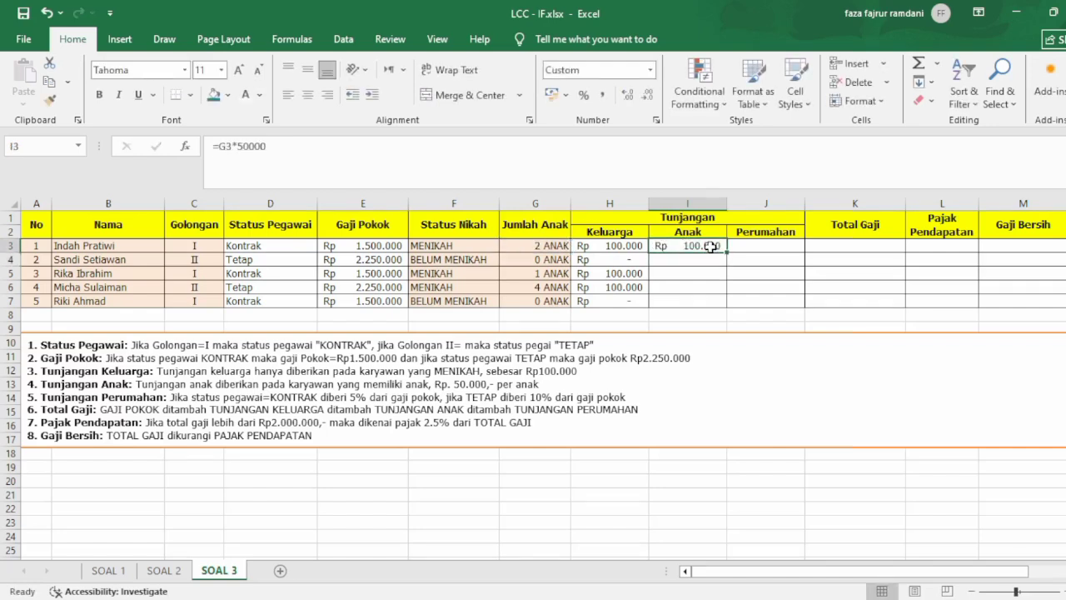
drag(726, 252, 726, 308)
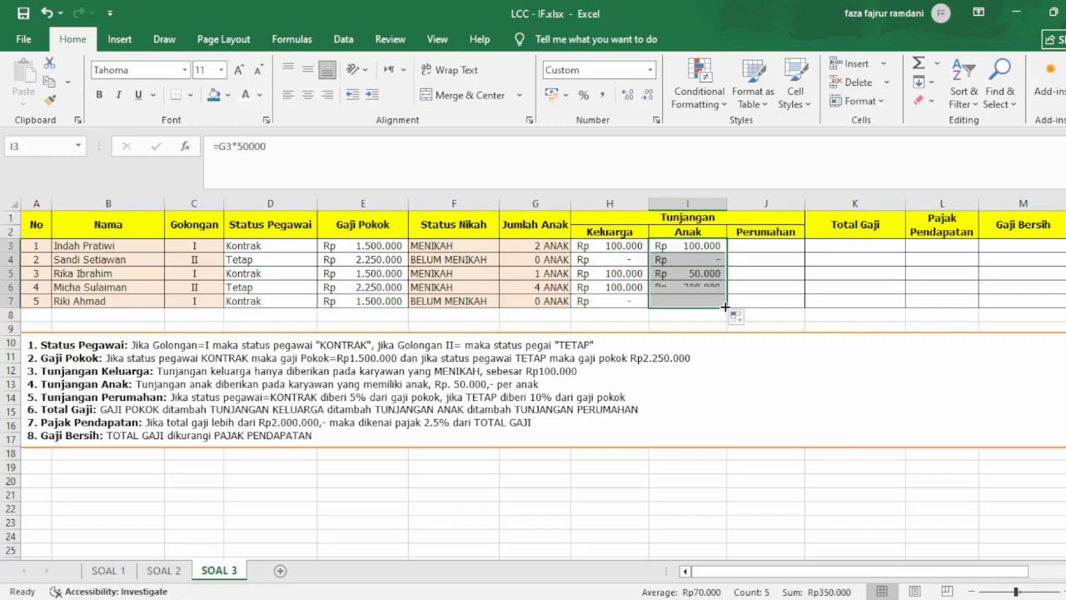
Start an IF formula in J3 that returns 5%*E3 when D3 equals "Kontrak".
click(762, 247)
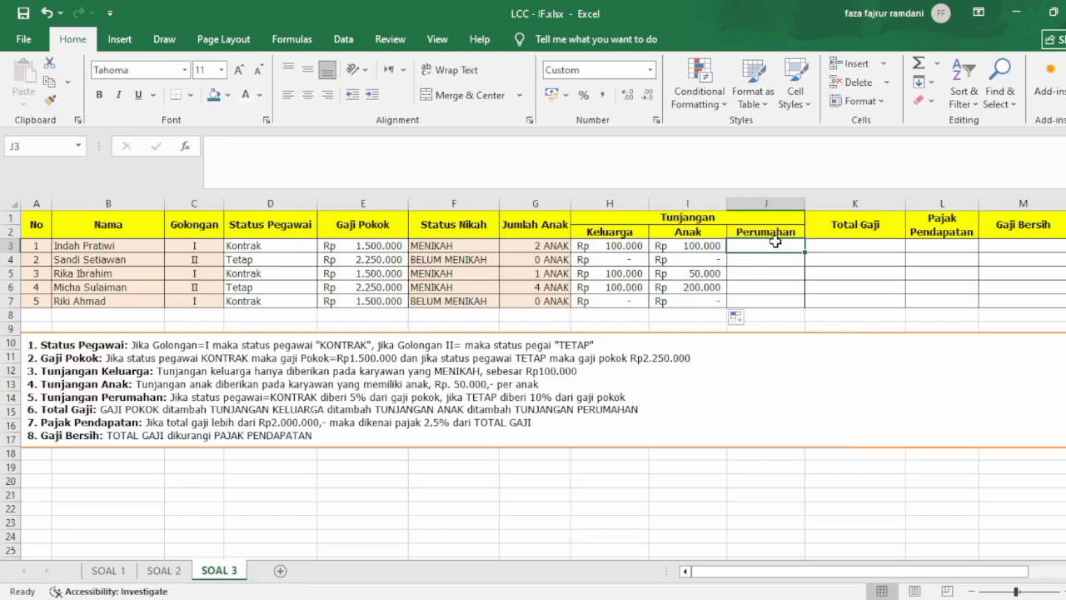
text(=)
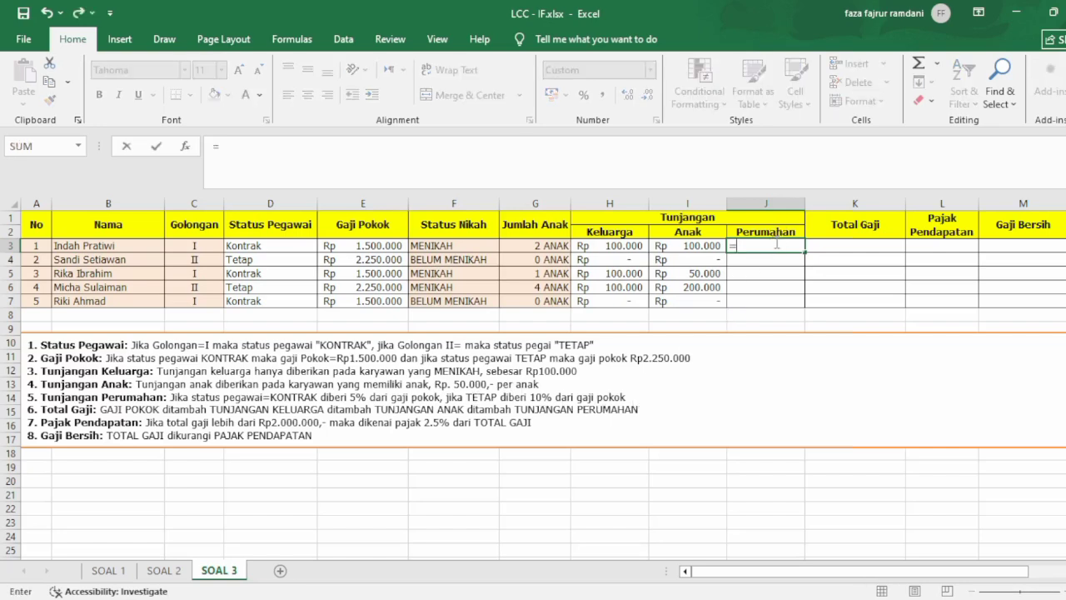
text(IF()
click(285, 245)
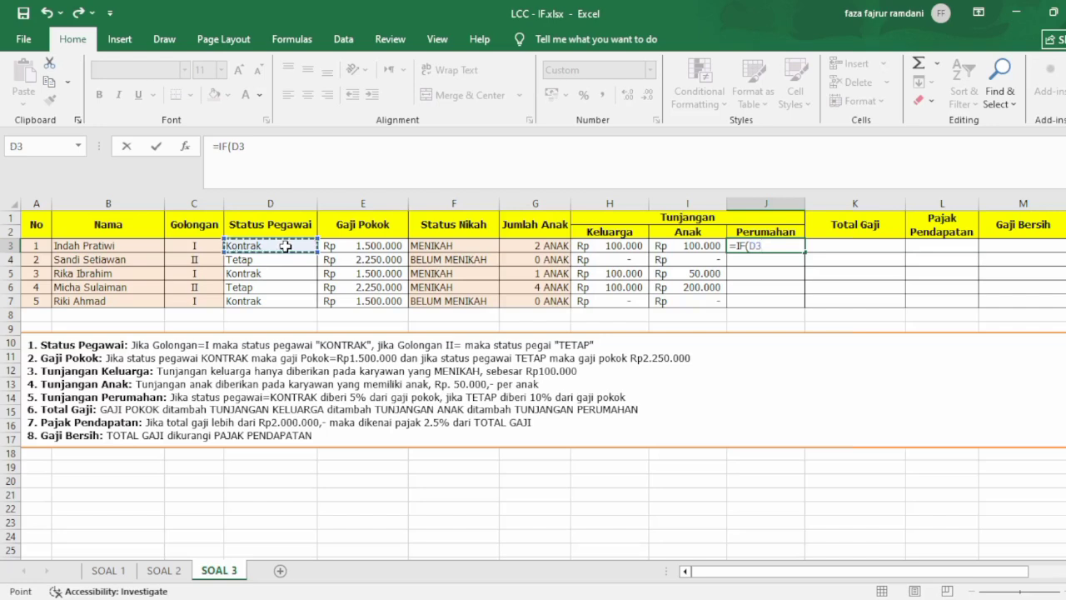
text(="Ko)
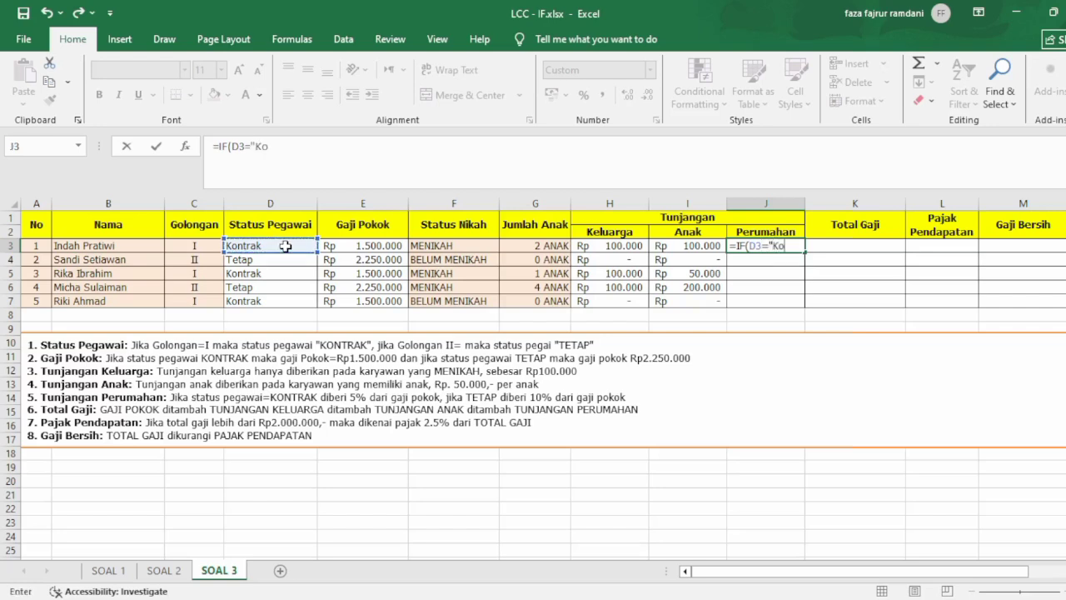
text(ntrak";5%)
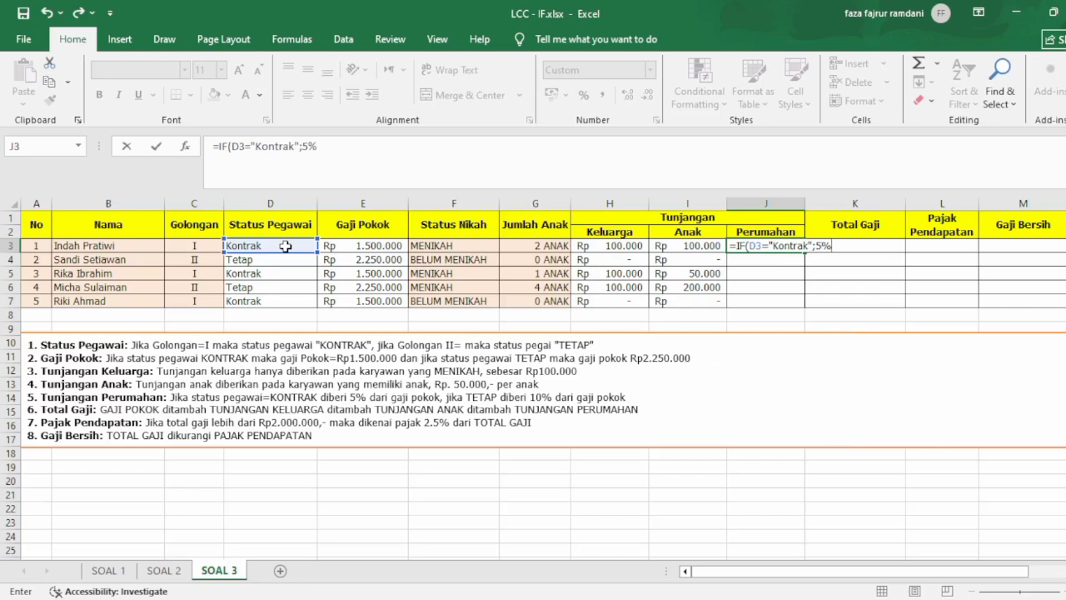
text(*)
click(356, 247)
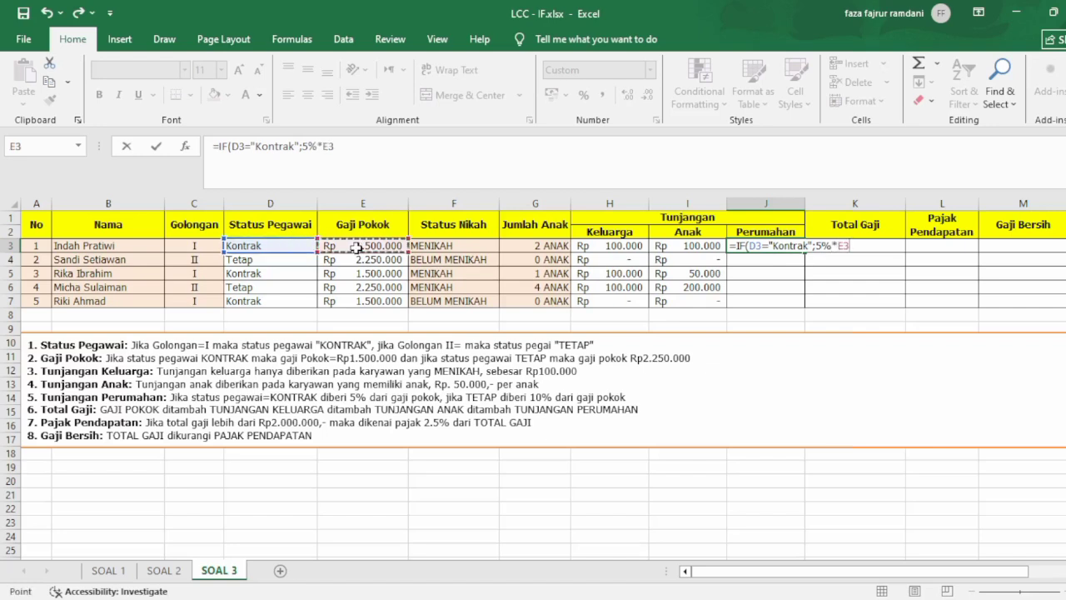
Add a nested IF to the J3 formula that tests whether D3 equals "Tetap".
text(; IF()
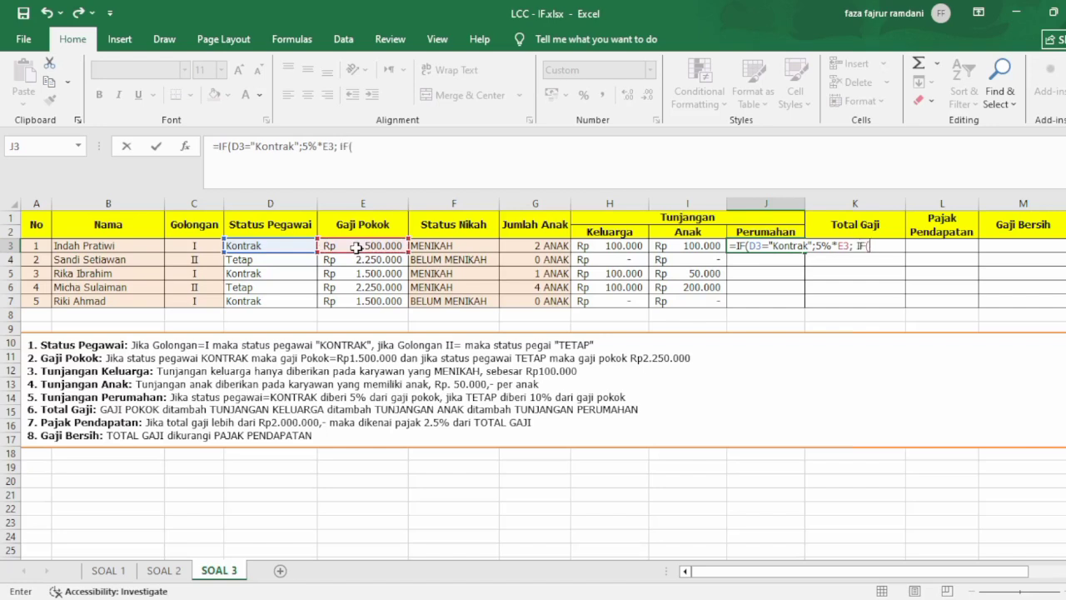
click(293, 244)
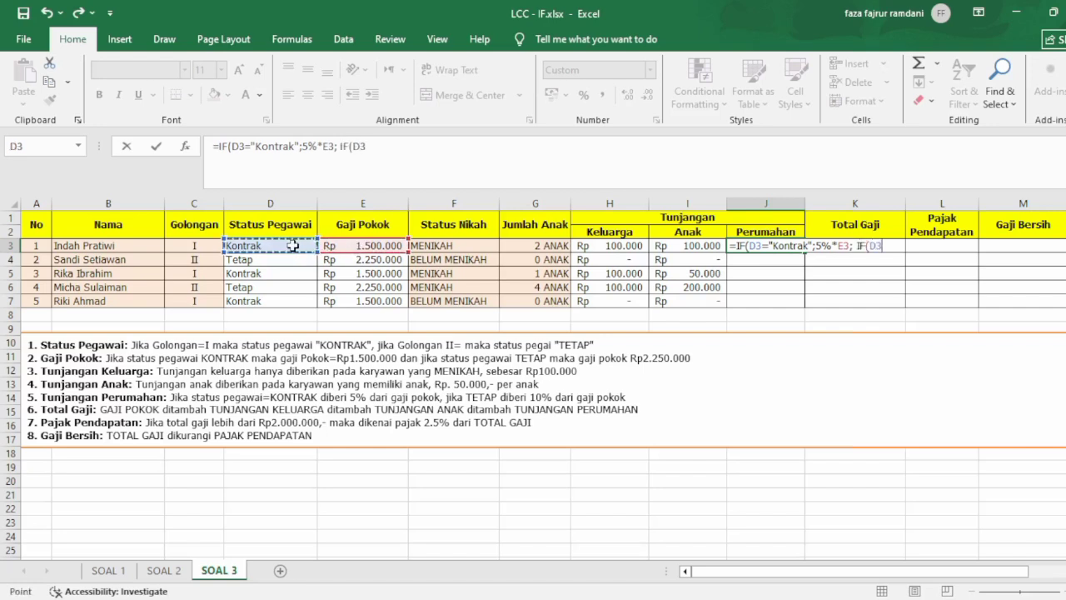
text(="Kont)
key(BackSpace)
key(BackSpace)
key(BackSpace)
key(BackSpace)
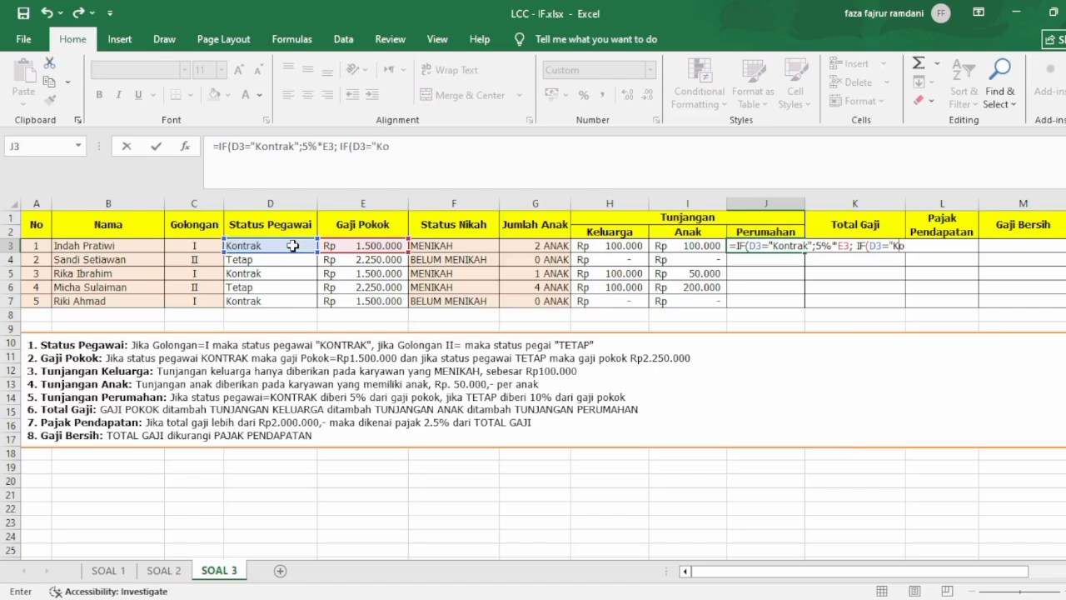
text(Tetap";10)
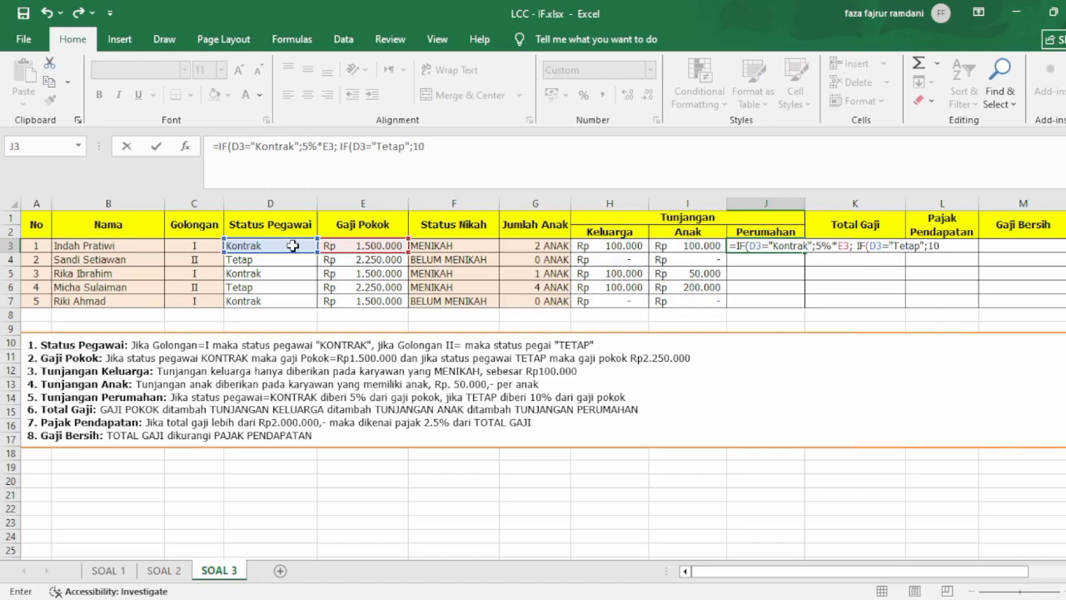
Complete the nested IF in J3 to return 10%*E3, and fill the formula down to J7.
text(%*)
click(353, 246)
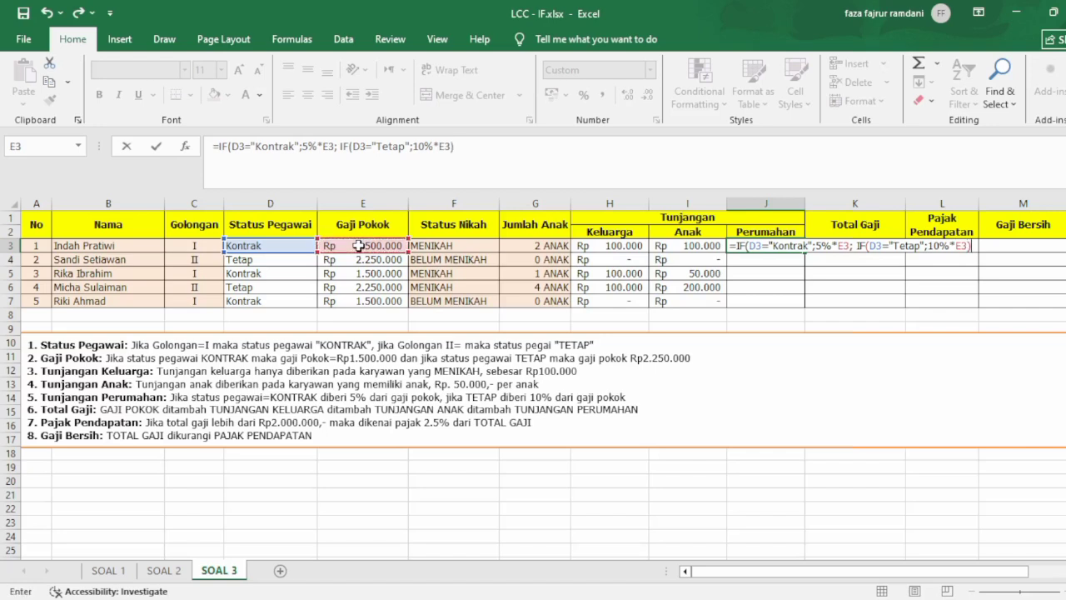
text()))
key(Return)
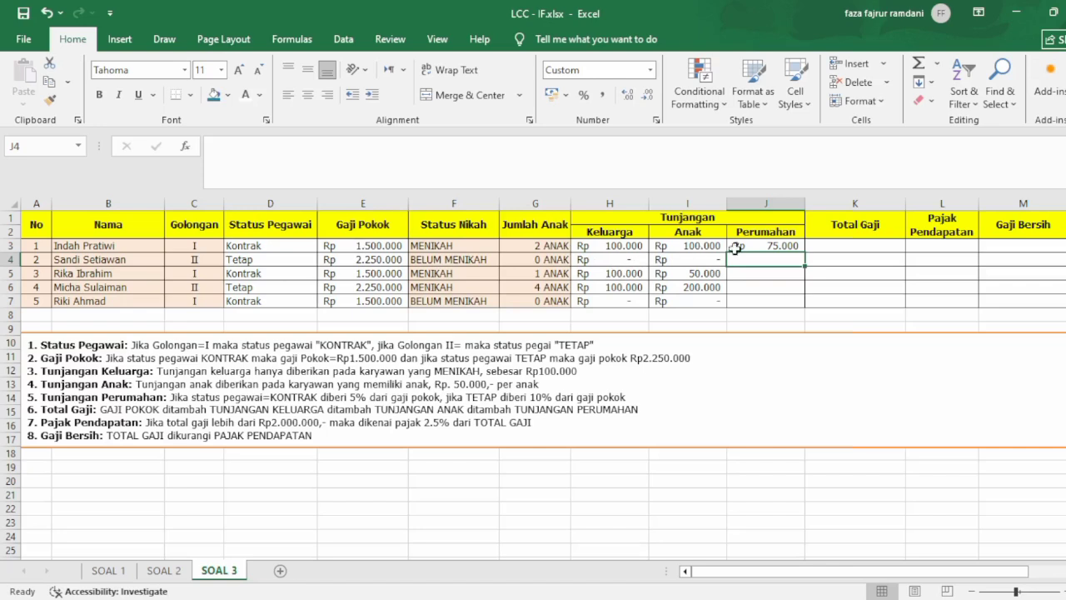
click(775, 247)
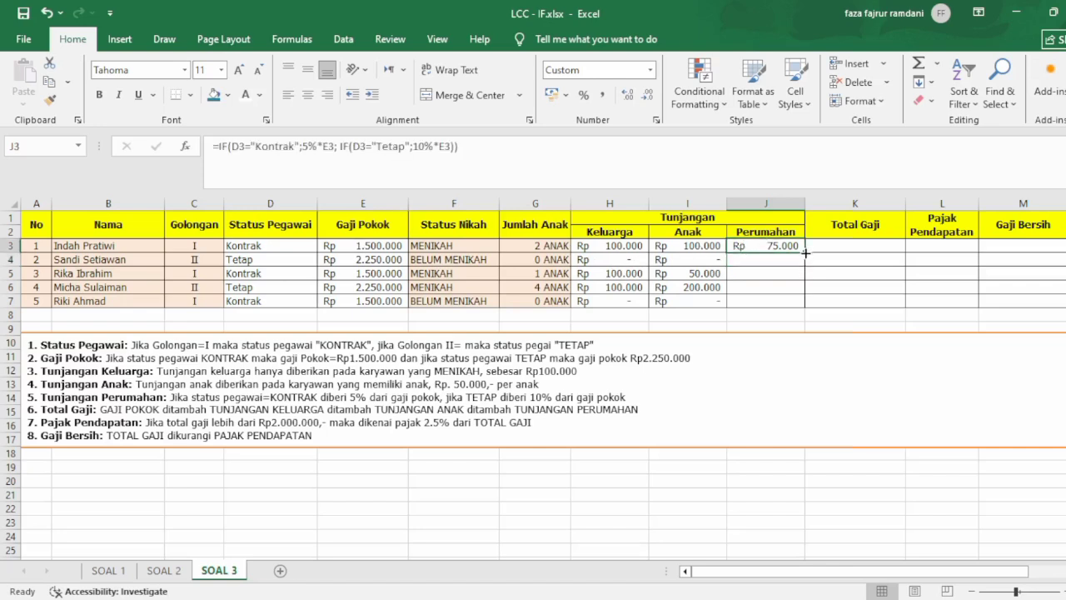
drag(809, 251, 806, 306)
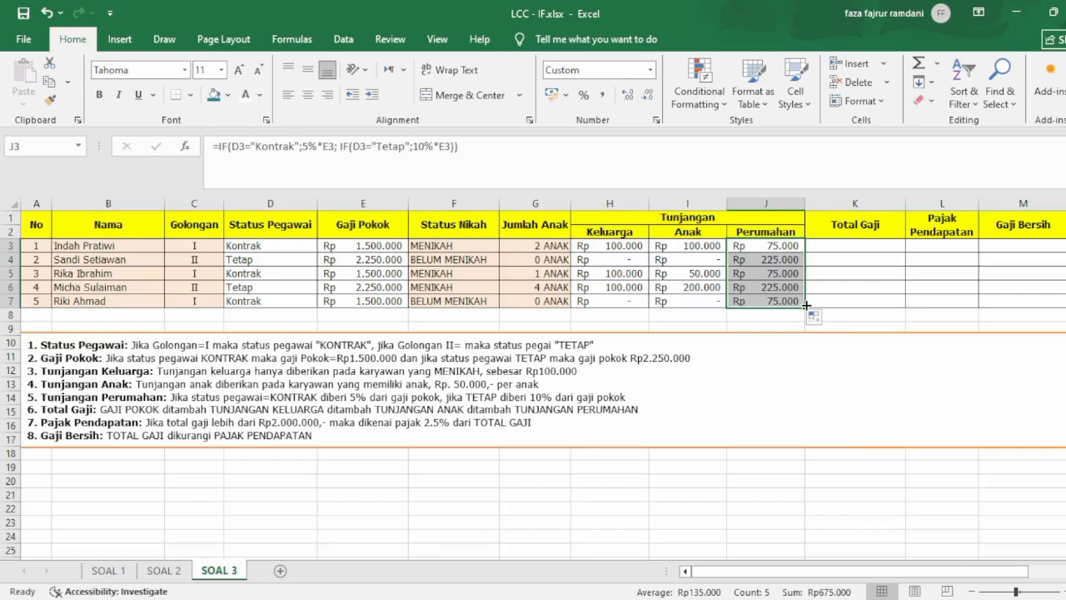
Calculate the total salary in K3 with the formula =E3+H3+I3+J3.
click(857, 245)
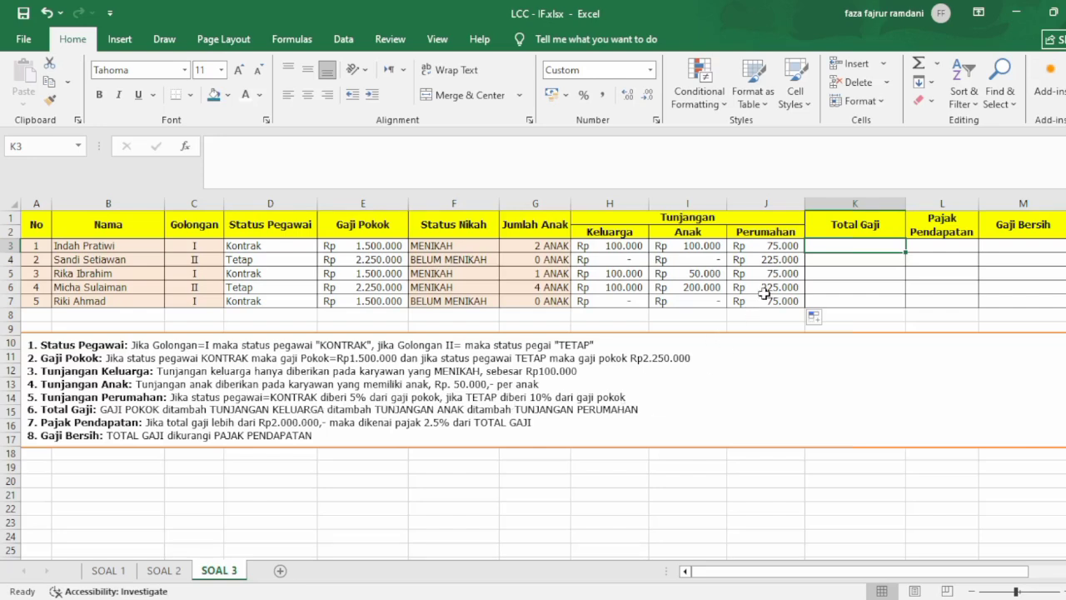
text(=)
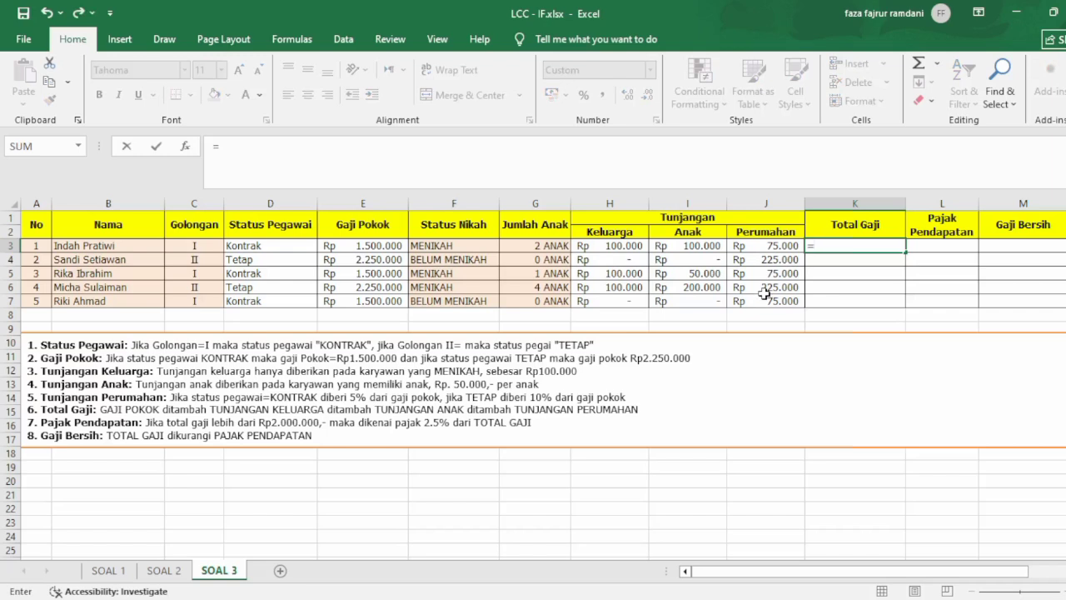
click(375, 247)
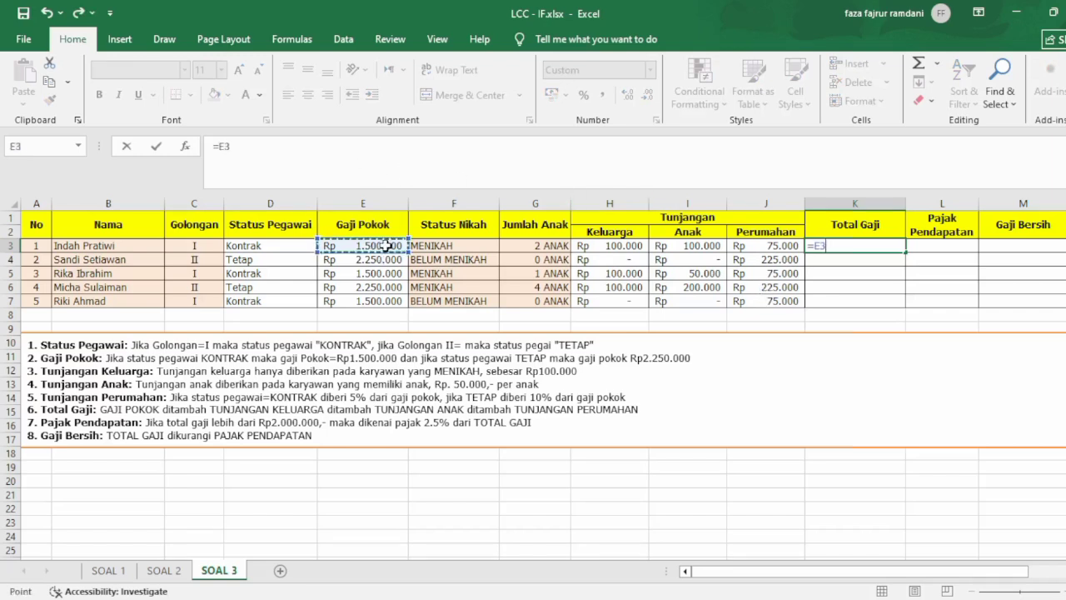
text(+)
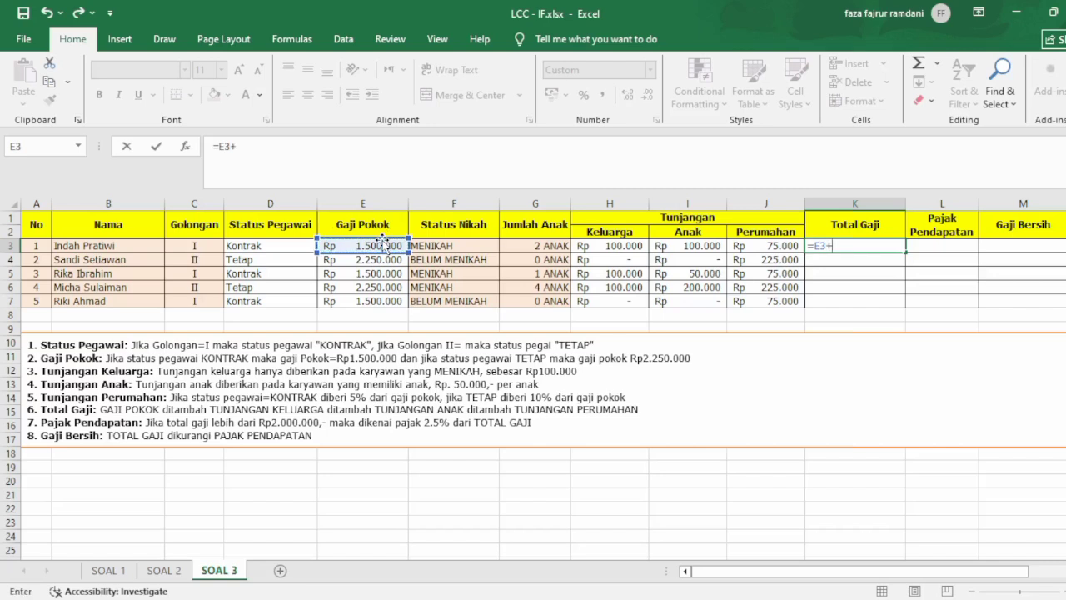
click(607, 247)
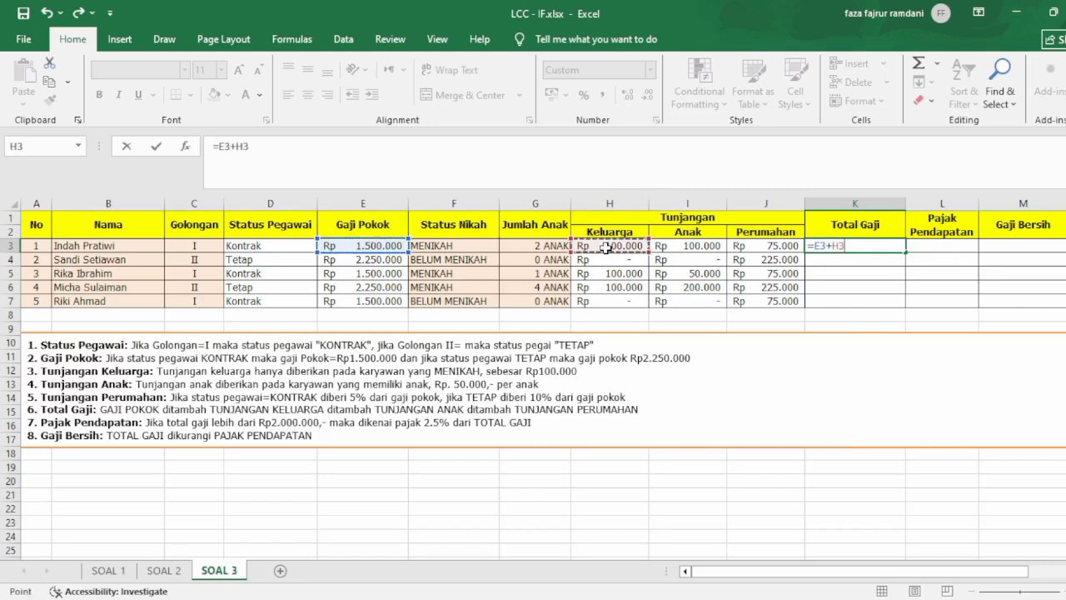
text(+)
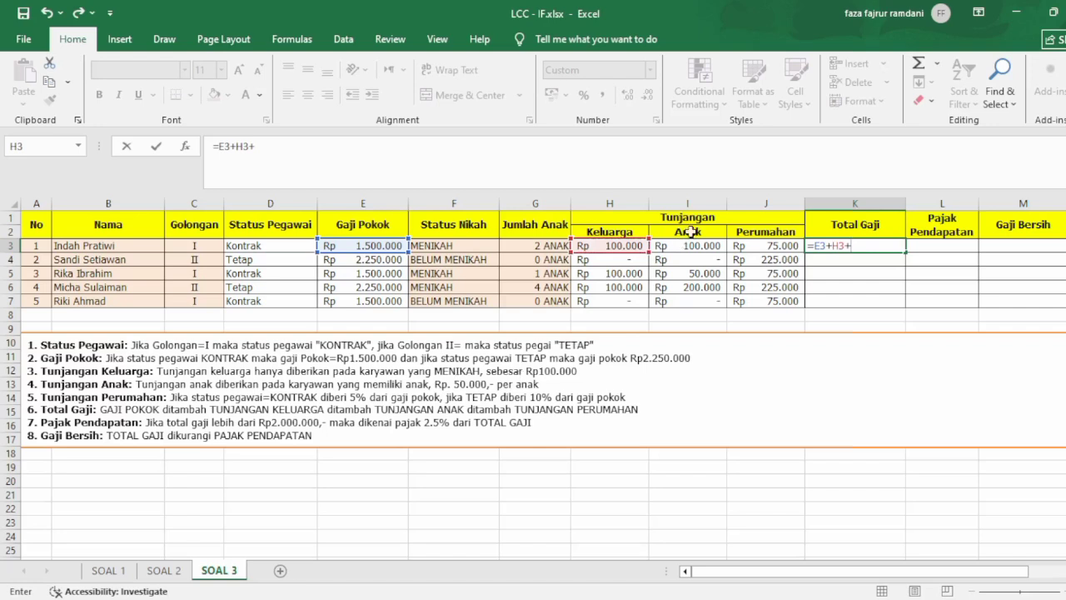
click(688, 241)
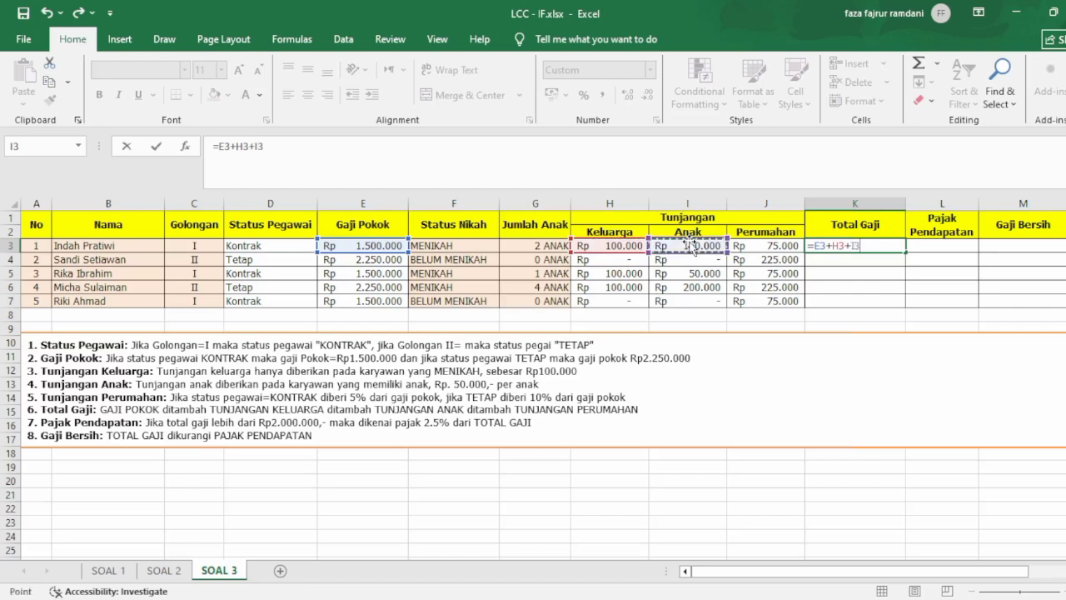
text(+)
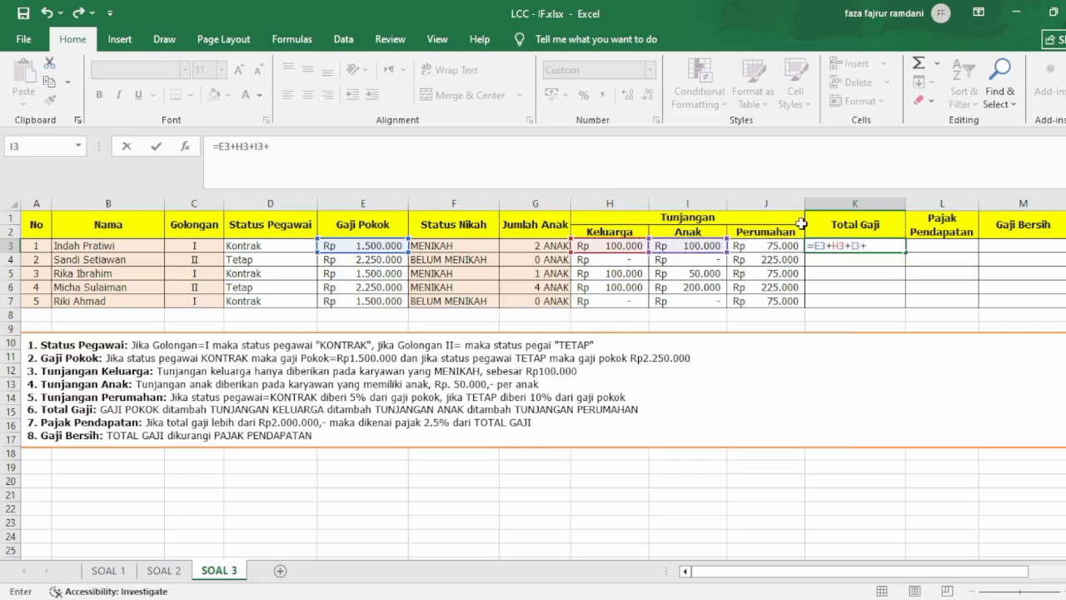
click(787, 243)
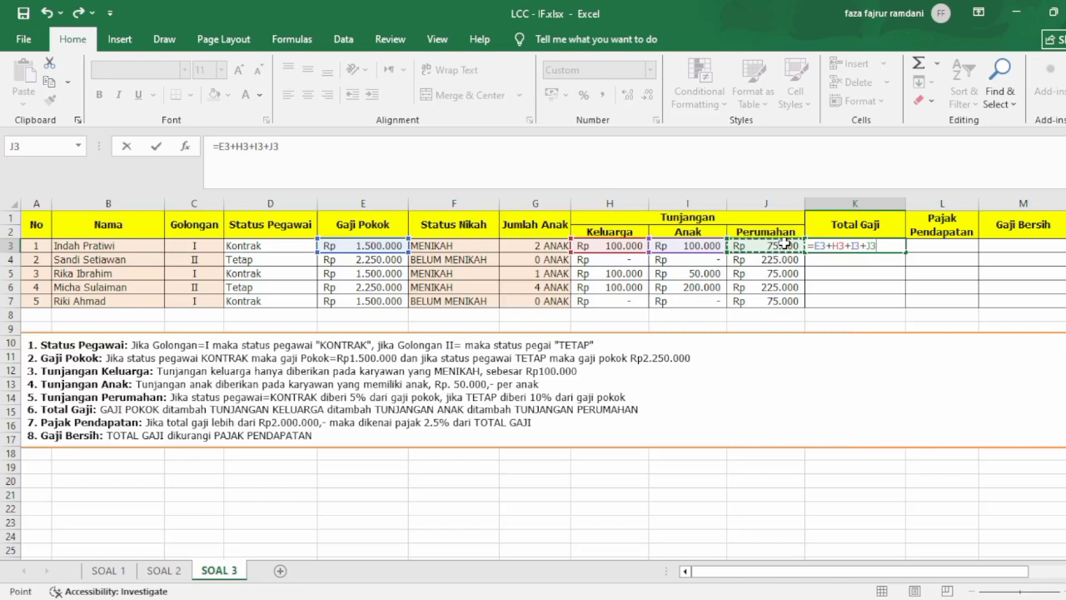
key(Return)
Fill the total salary formula from K3 down to K7.
click(852, 246)
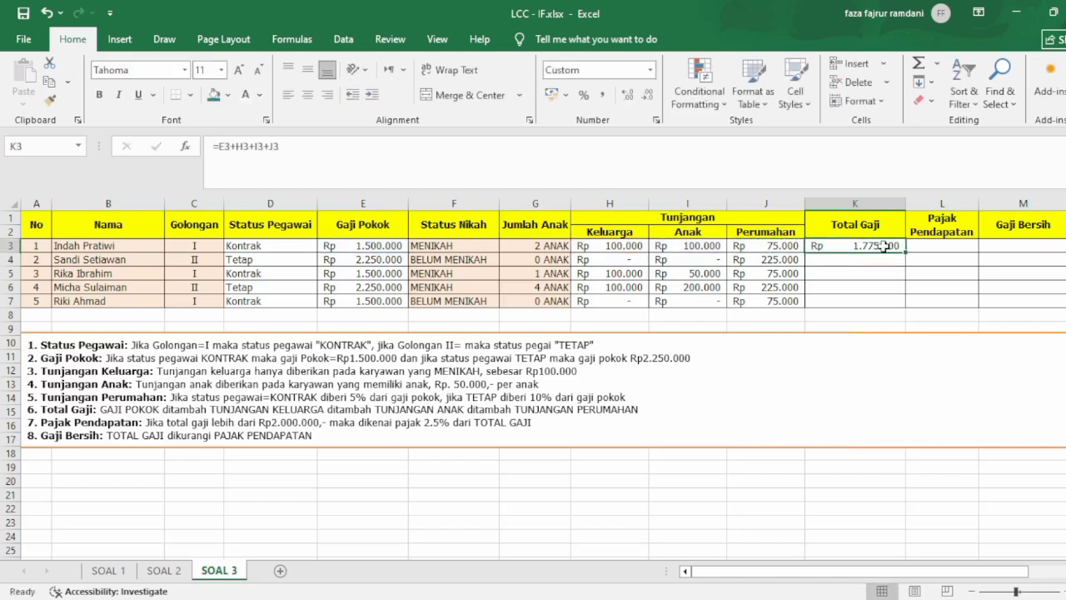
drag(904, 254, 899, 302)
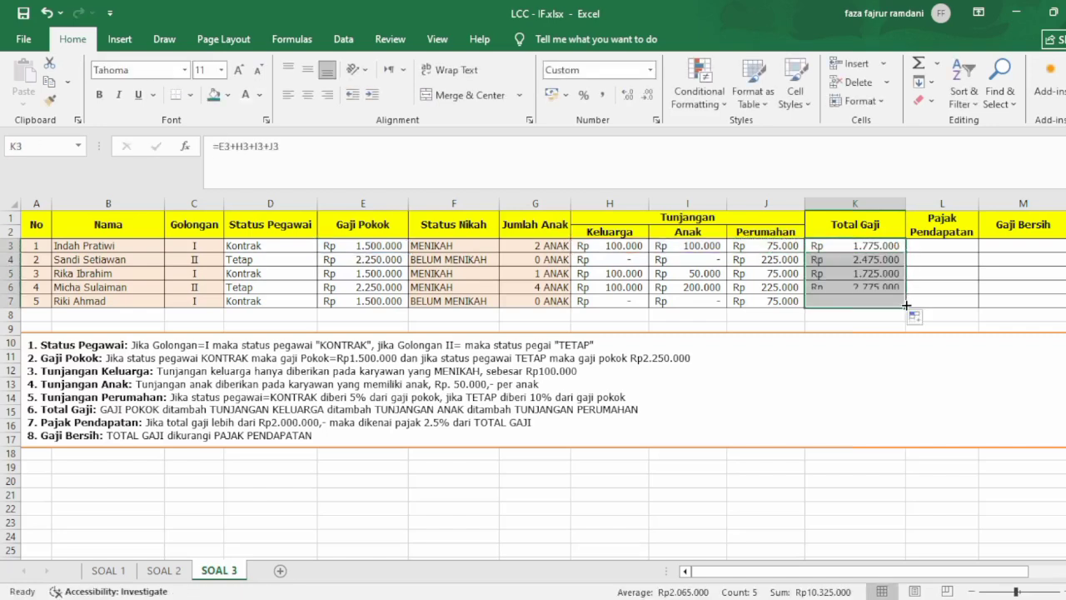
click(867, 245)
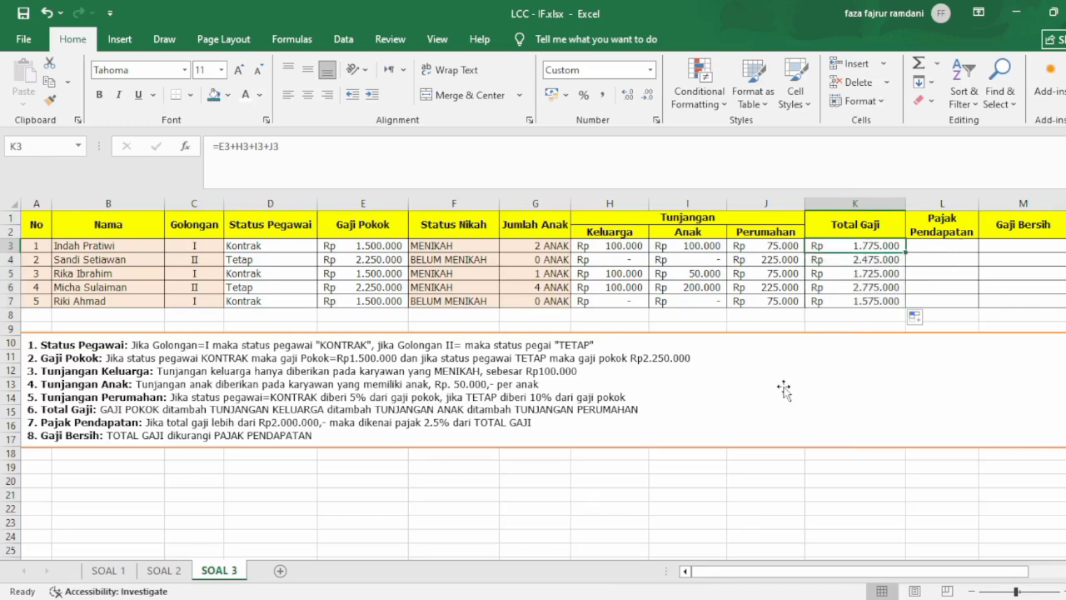
Start an IF formula for income tax in L3 with the condition K3=>2000000.
click(946, 246)
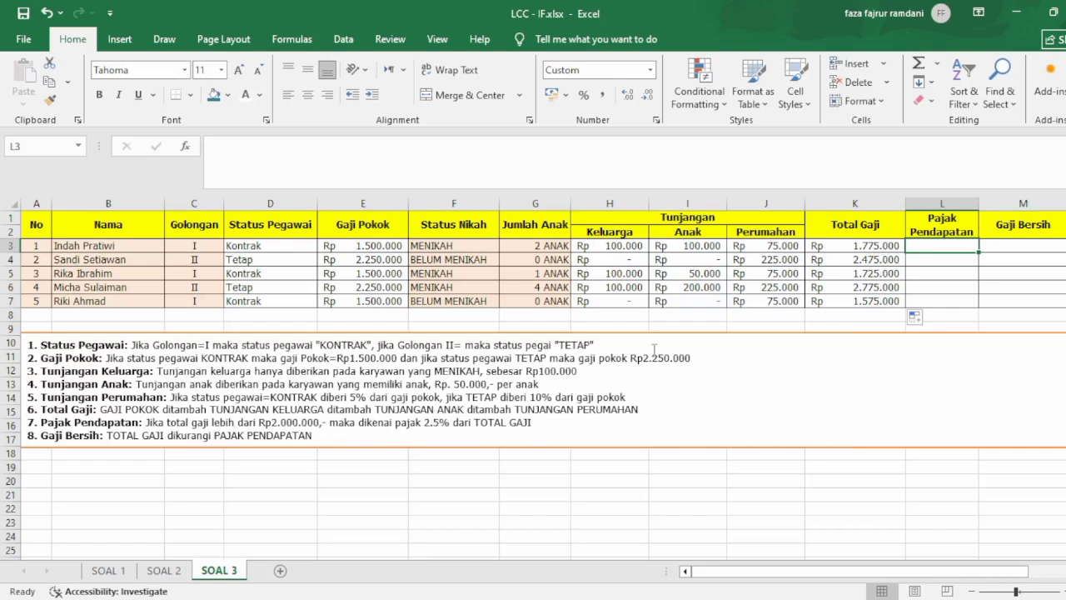
text(=IF()
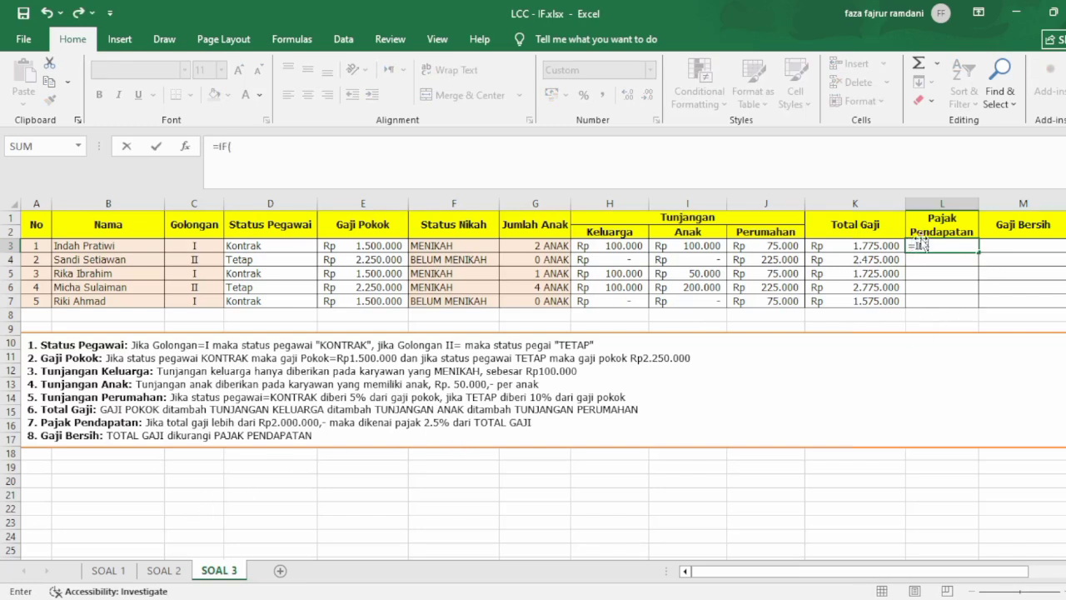
click(867, 247)
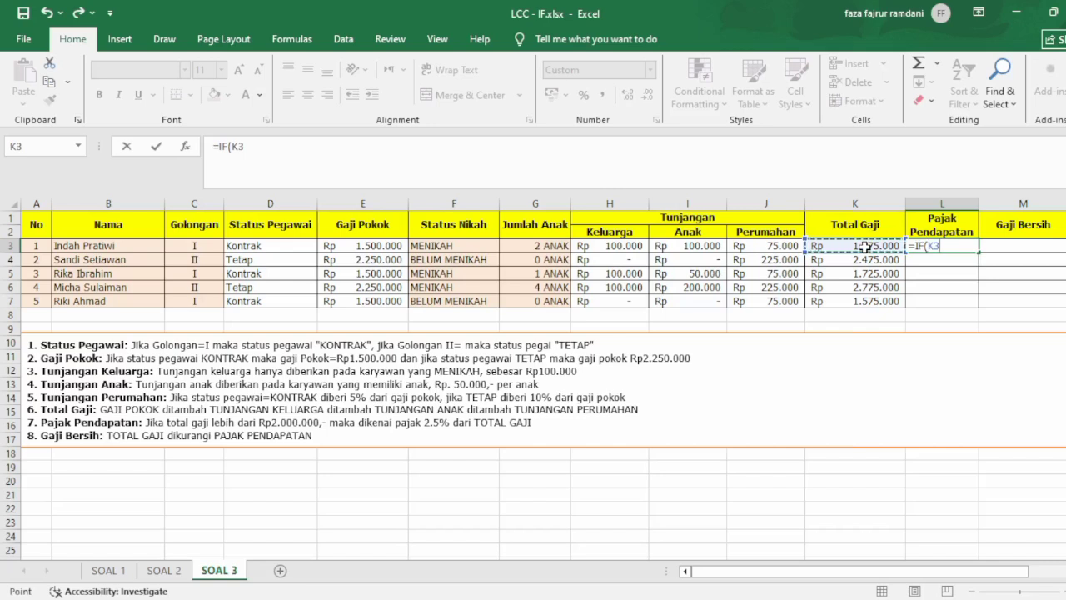
text(=)
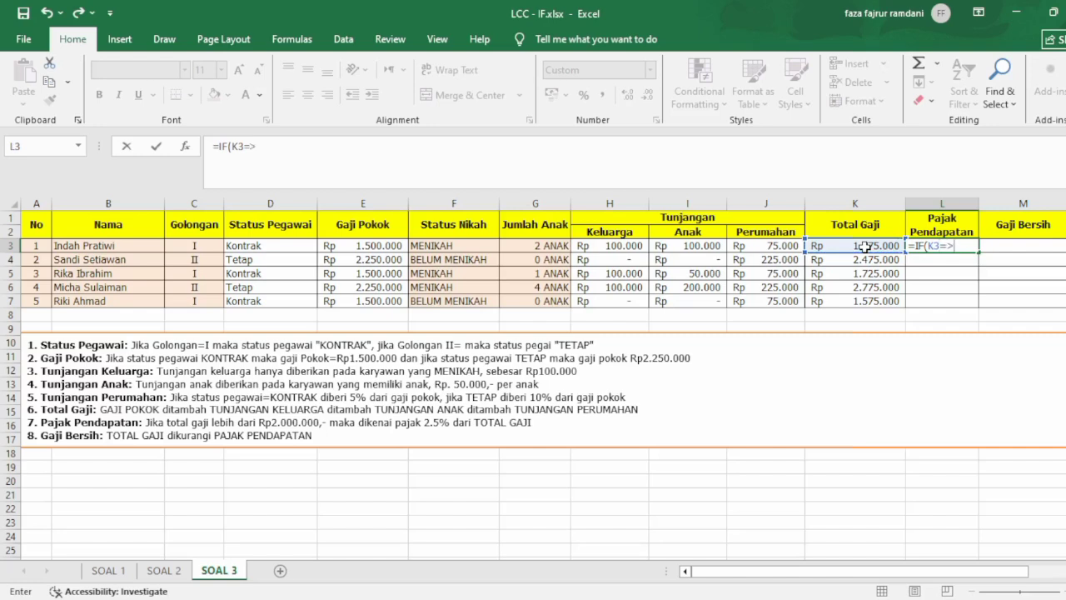
text(>2000000)
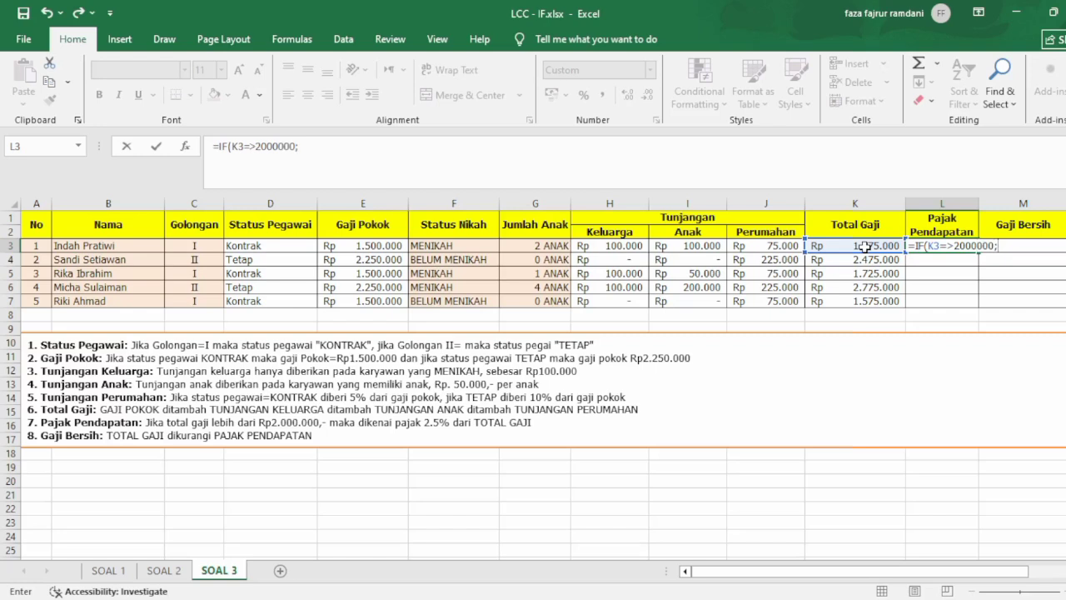
text(;2,5%)
Make the L3 formula return 2,5%*K3 when the condition is true, and close the parenthesis.
text(*)
click(869, 246)
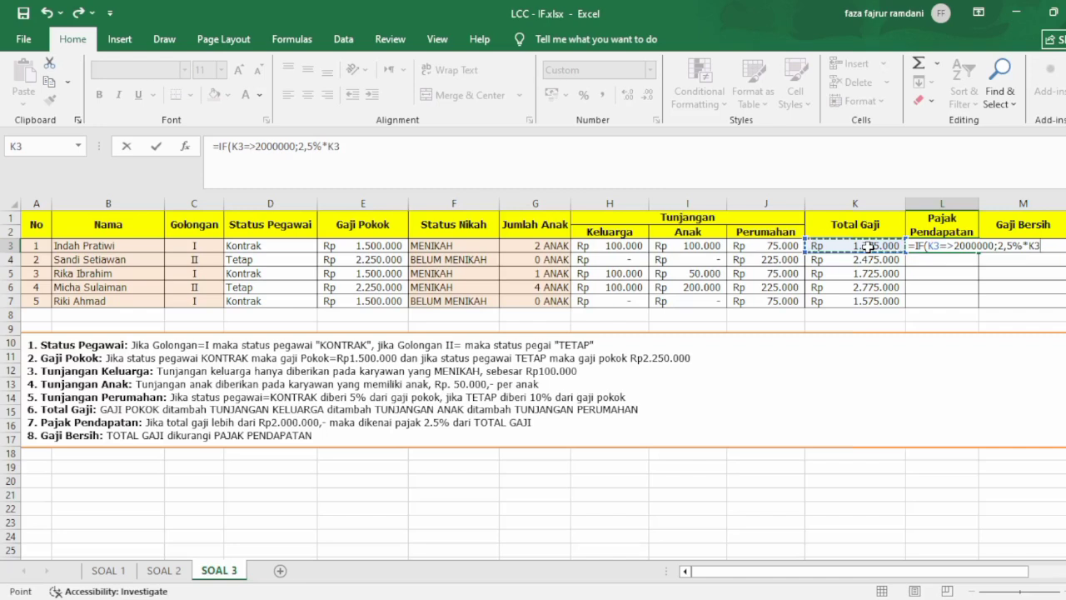
text())
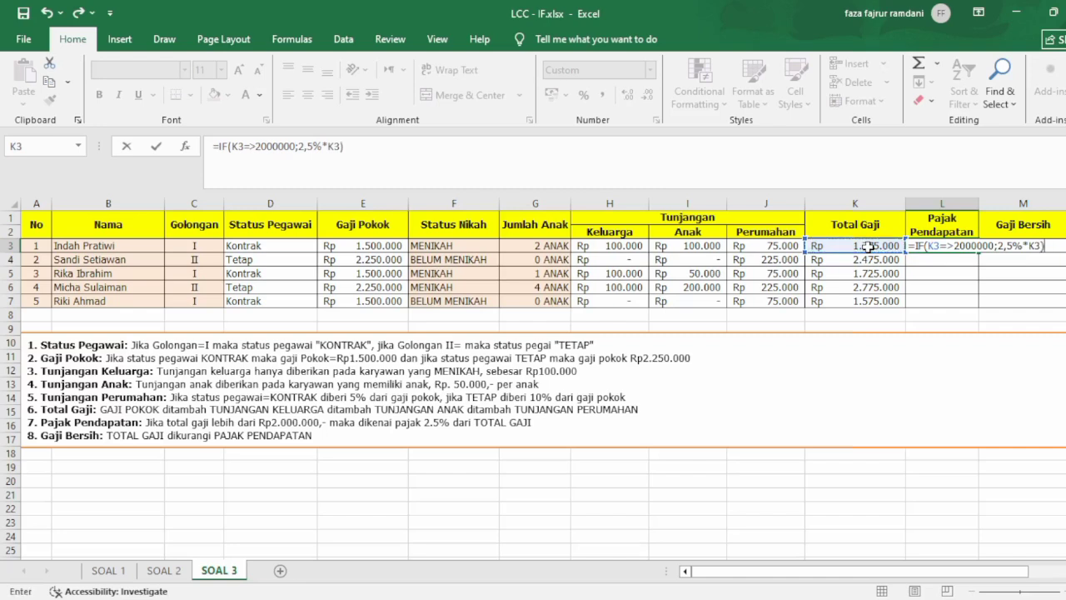
Correct the comparison operator in the L3 formula to >=, and fill the formula down to L7.
click(955, 245)
key(Right)
key(Right)
key(Right)
key(Right)
key(Right)
key(Right)
key(Right)
key(Return)
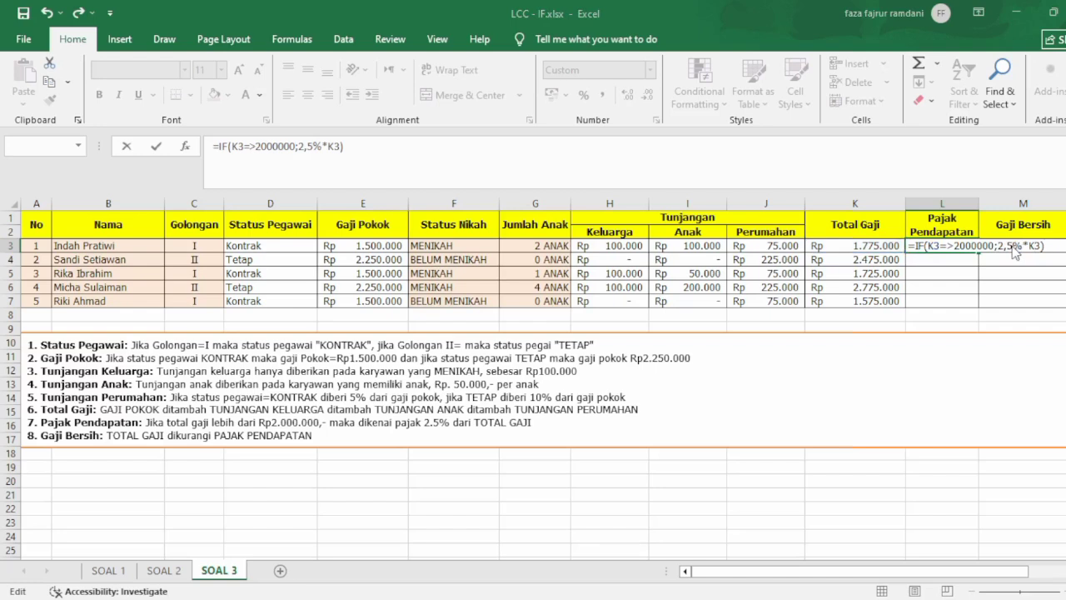
key(Return)
click(950, 243)
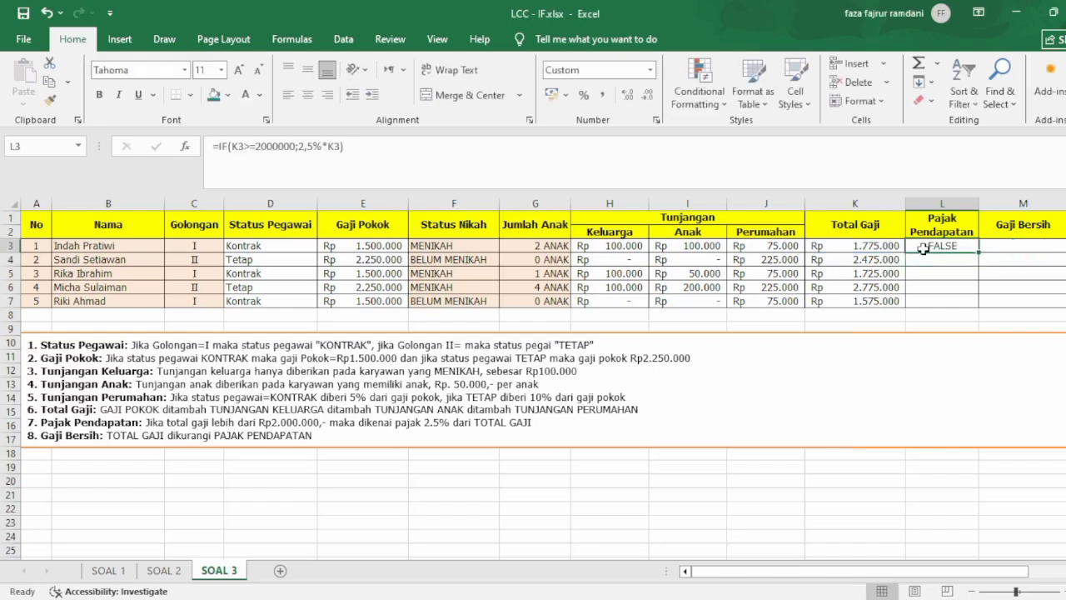
drag(975, 252, 975, 310)
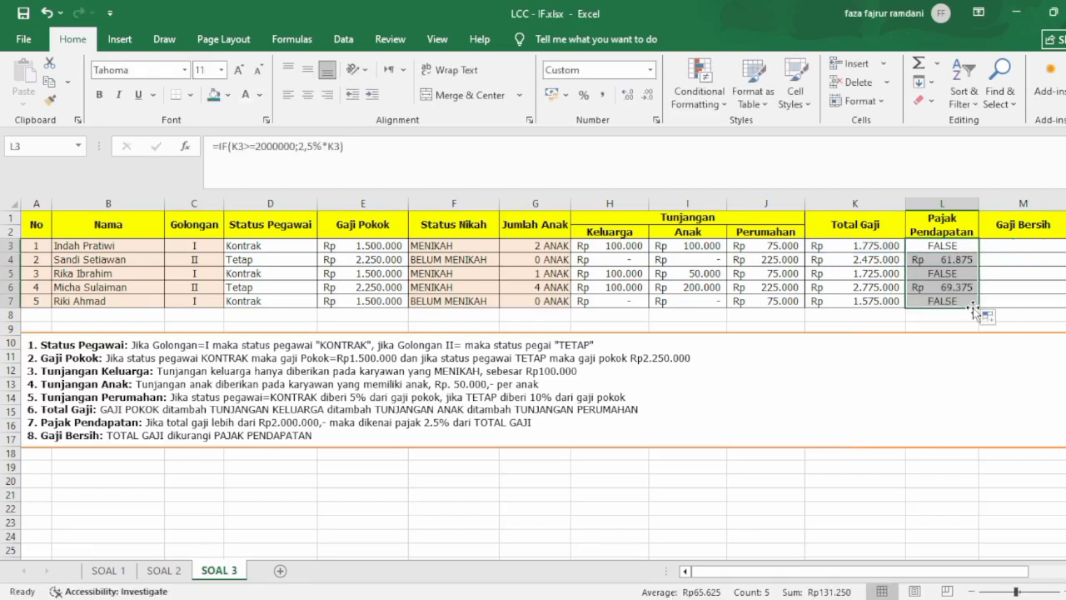
Add 0 as the value if false in the L3 tax formula, and fill it down to L7.
double_click(971, 246)
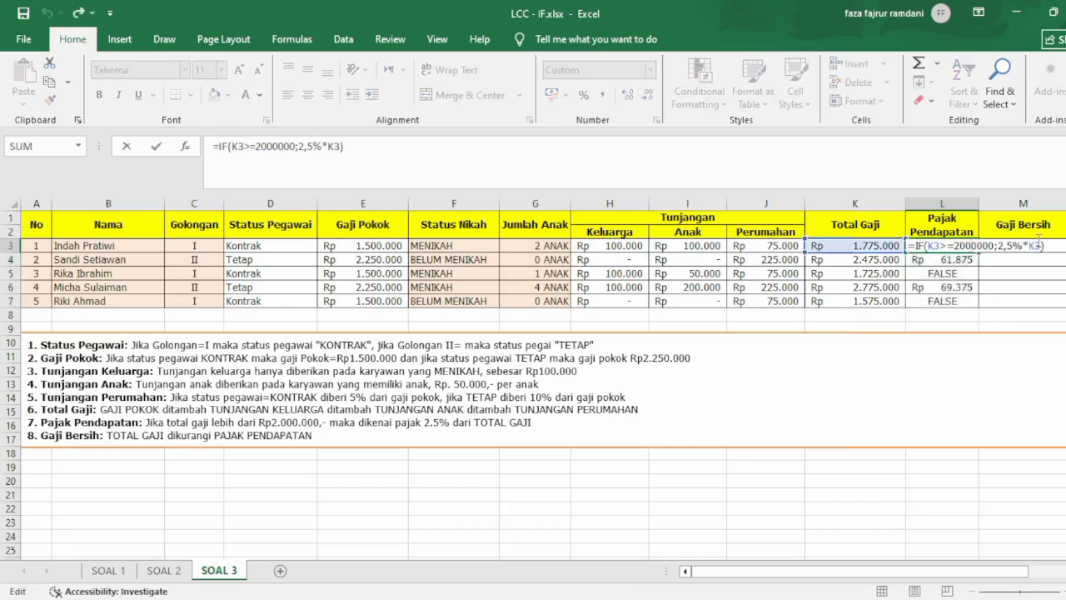
click(1039, 246)
text(;0)
key(Return)
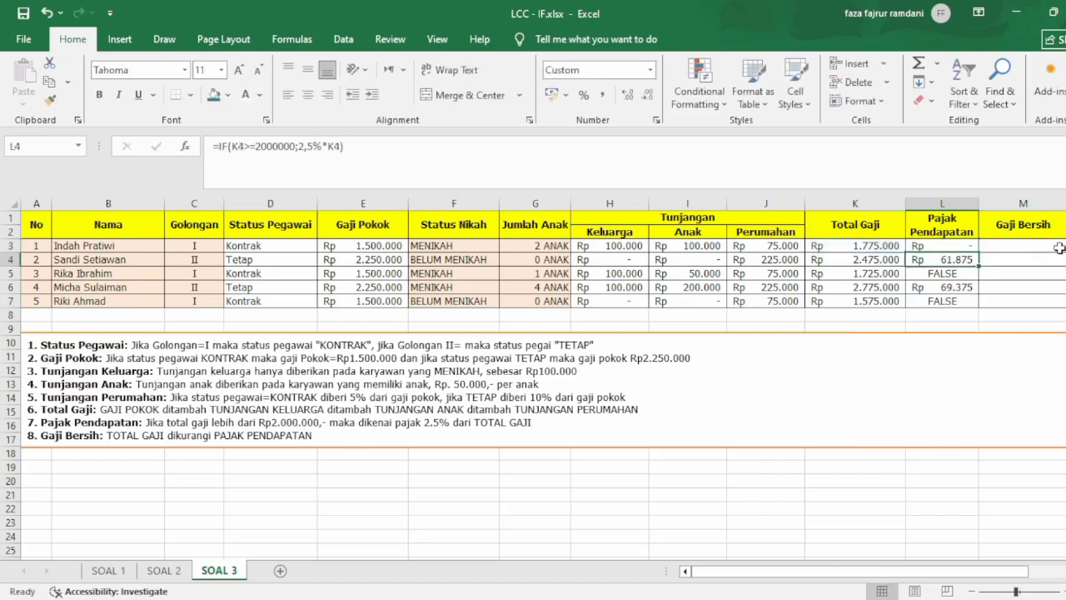
click(972, 245)
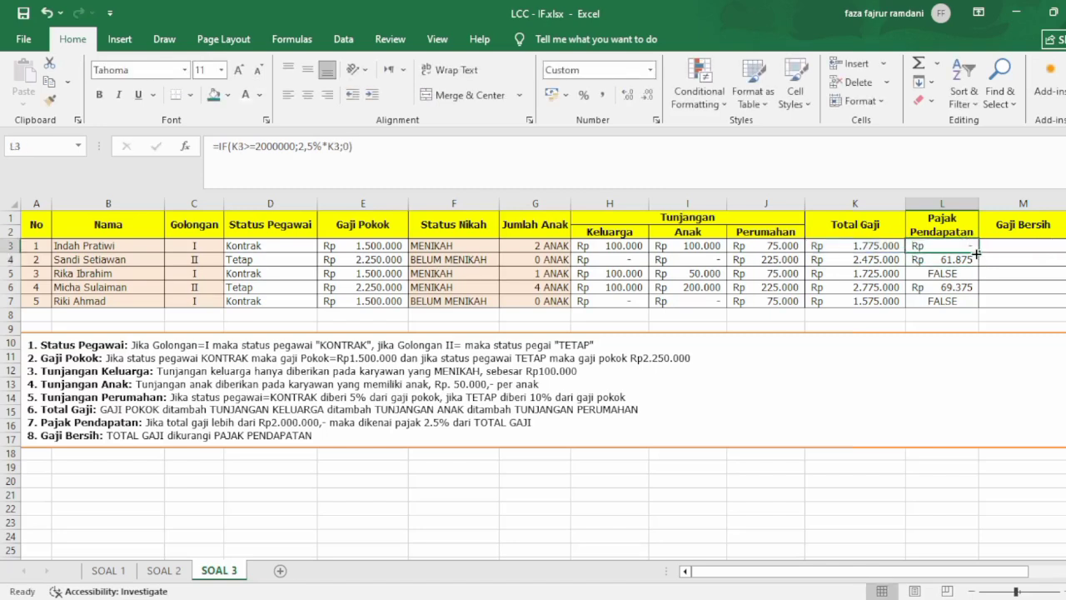
drag(978, 252, 976, 304)
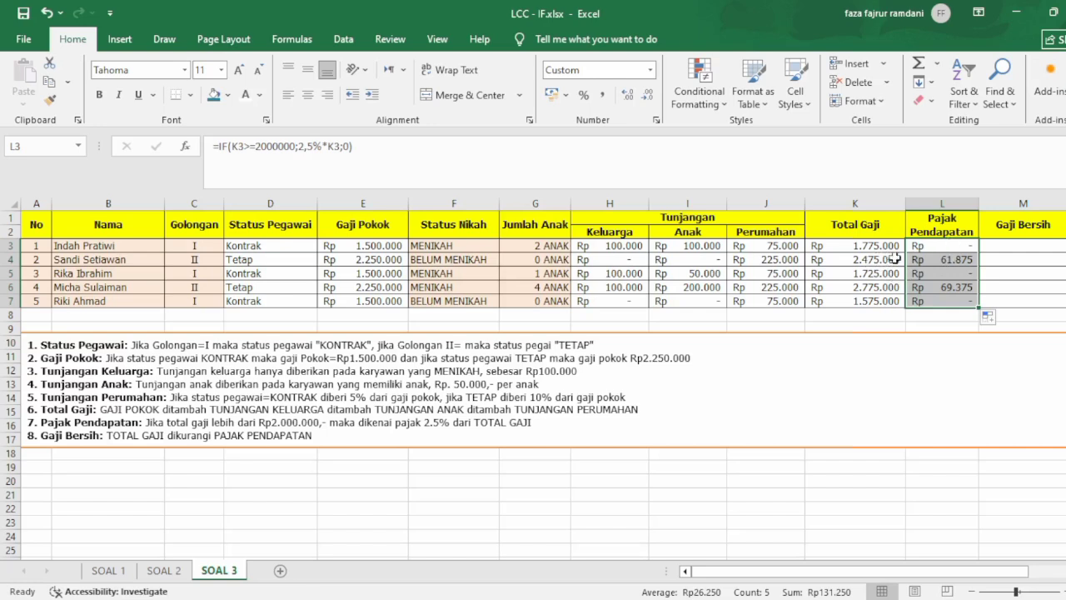
Calculate the net salary in M3 with the formula =K3-L3, and fill it down to M7.
click(1015, 247)
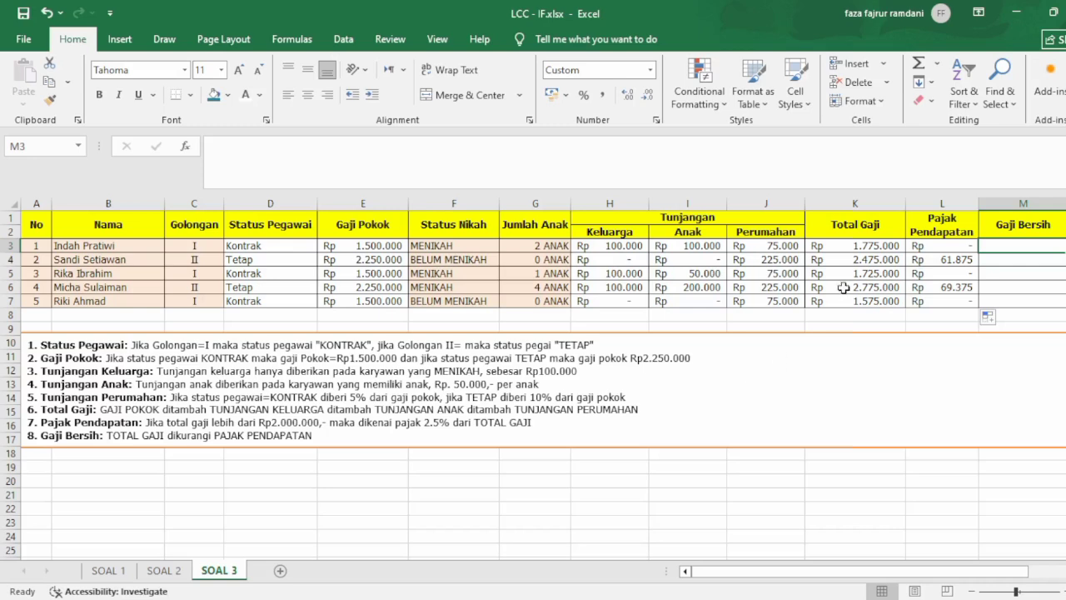
text(=)
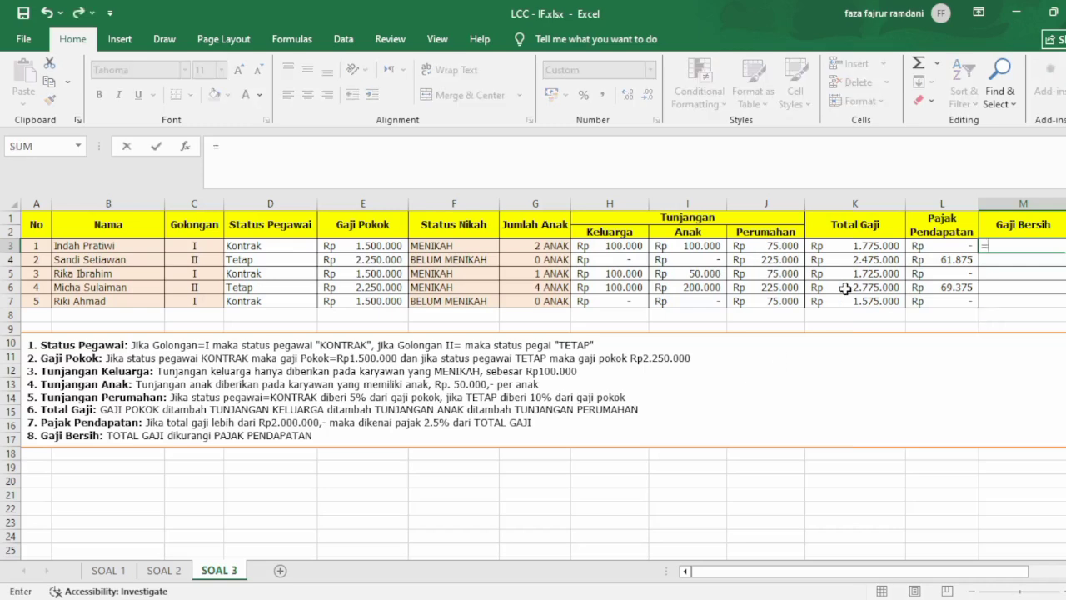
click(862, 248)
text(-)
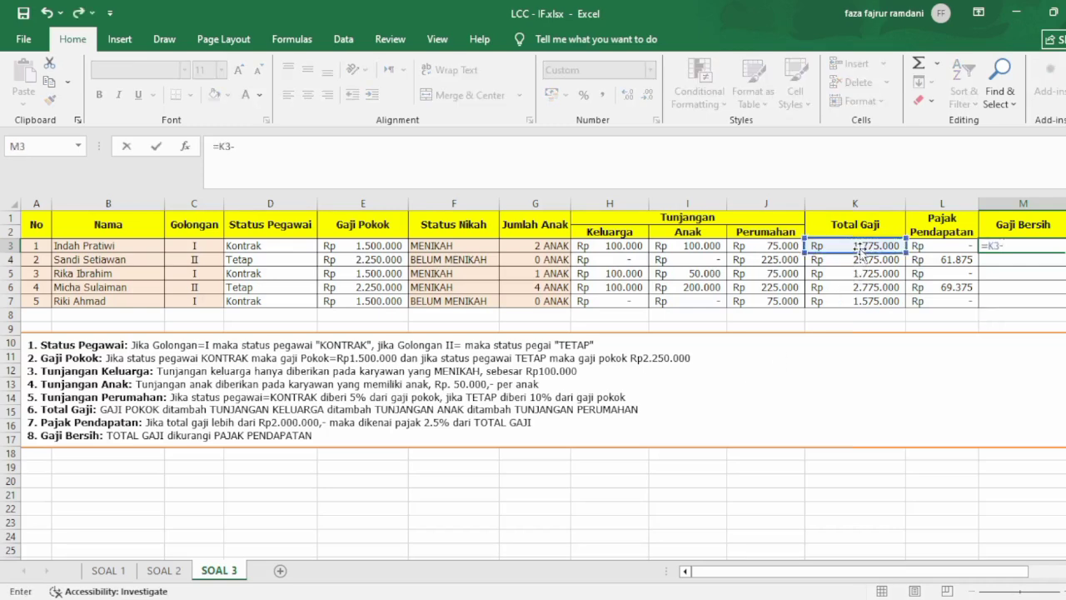
click(958, 247)
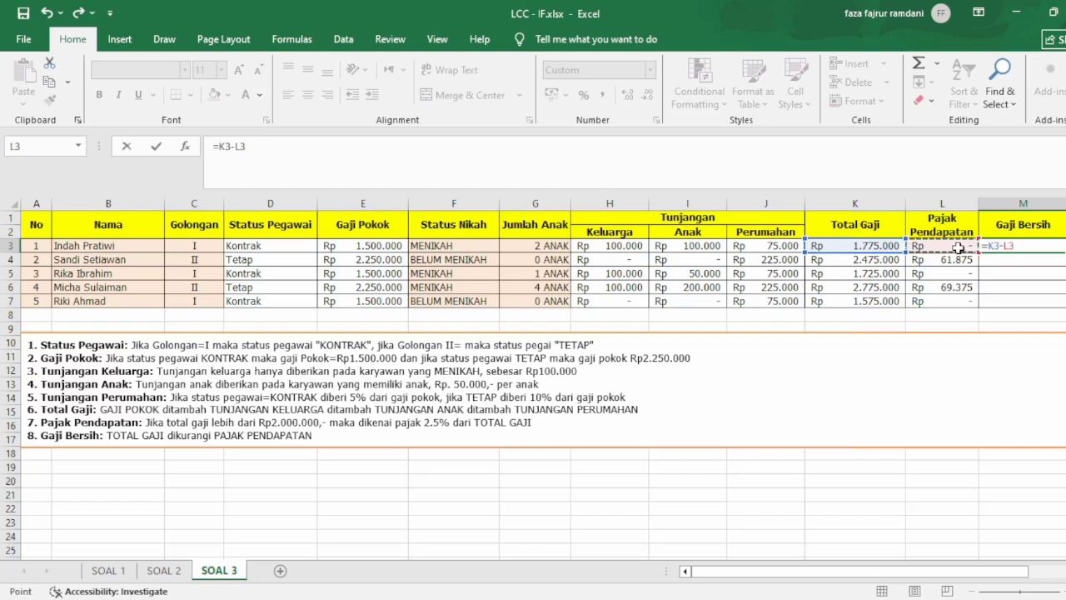
key(Return)
click(1008, 245)
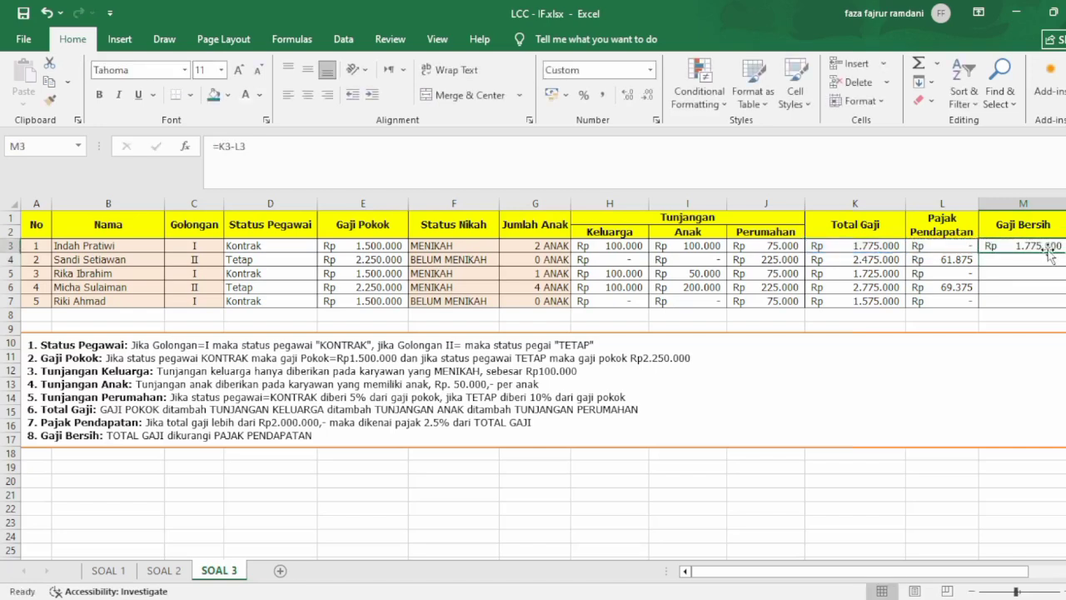
drag(1064, 252, 1061, 304)
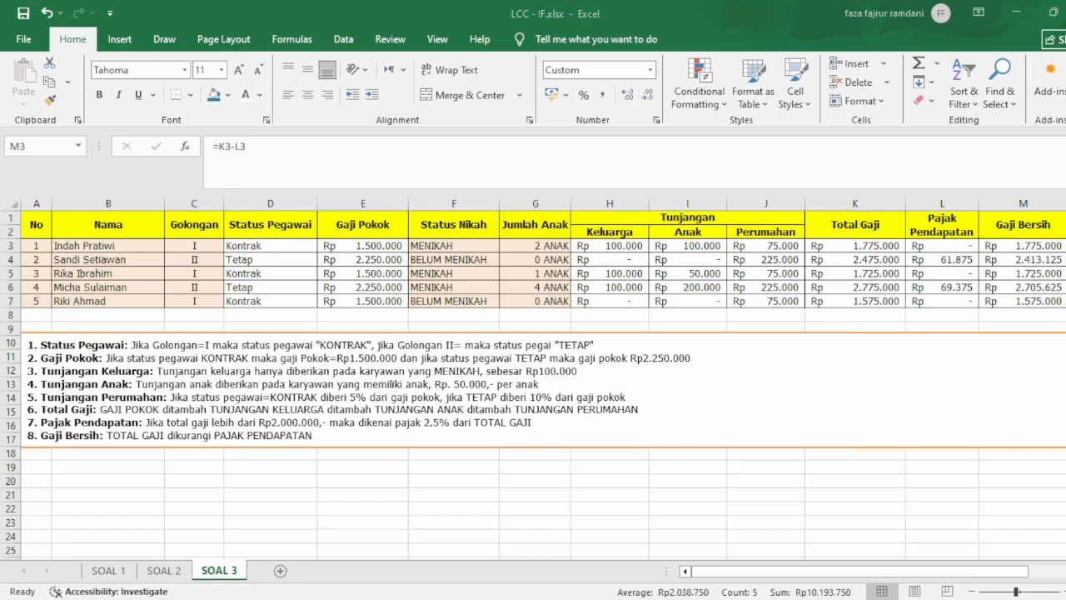
Try enclosing 2000000 in quotation marks in the L3 tax formula, and fill it down to L7.
click(976, 316)
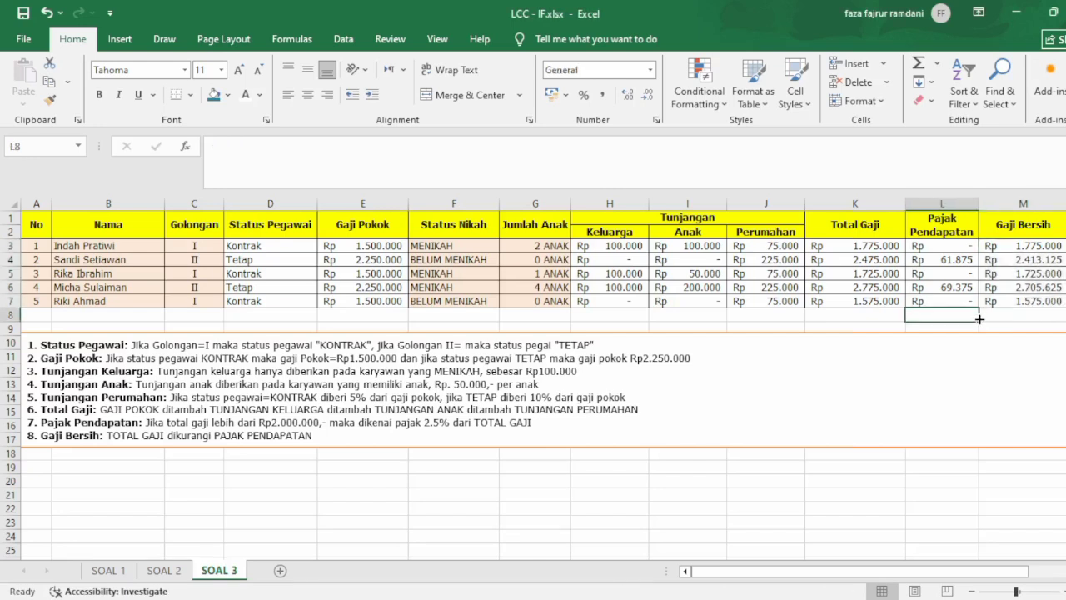
click(962, 245)
double_click(964, 246)
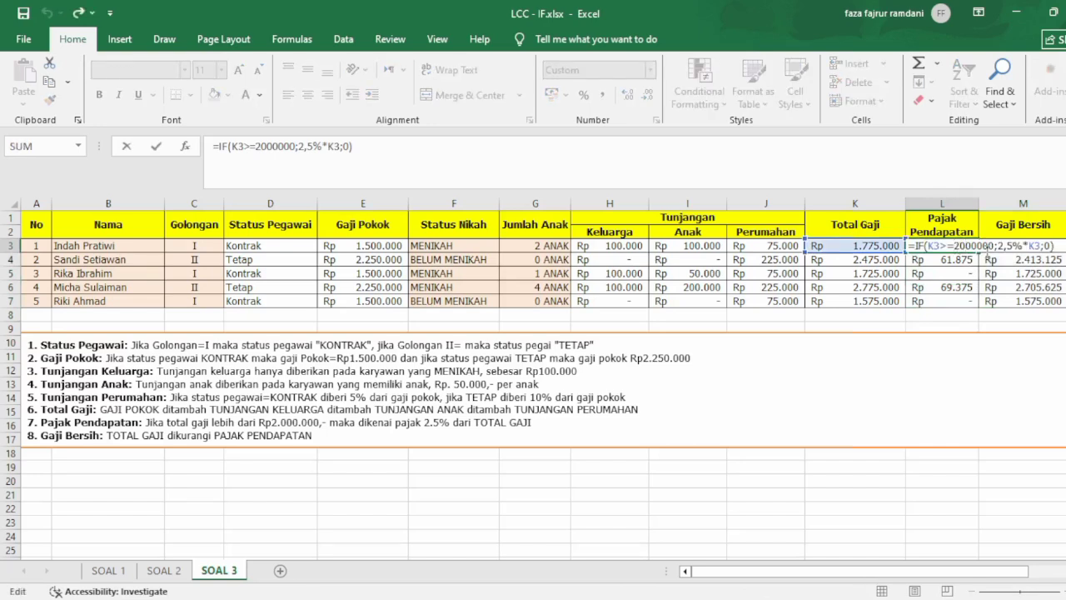
text(")
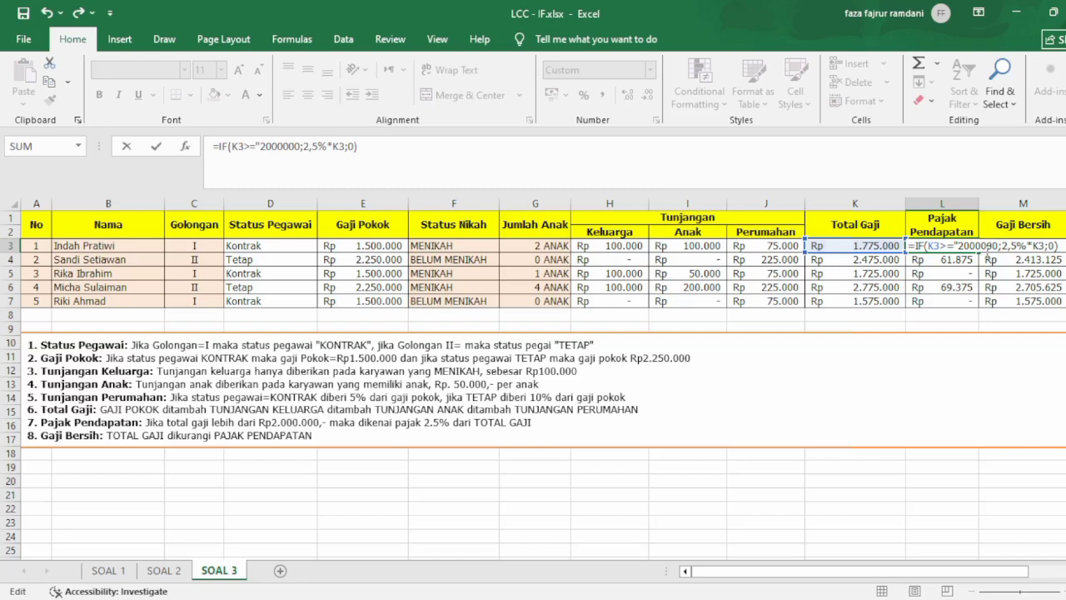
text(")
key(Return)
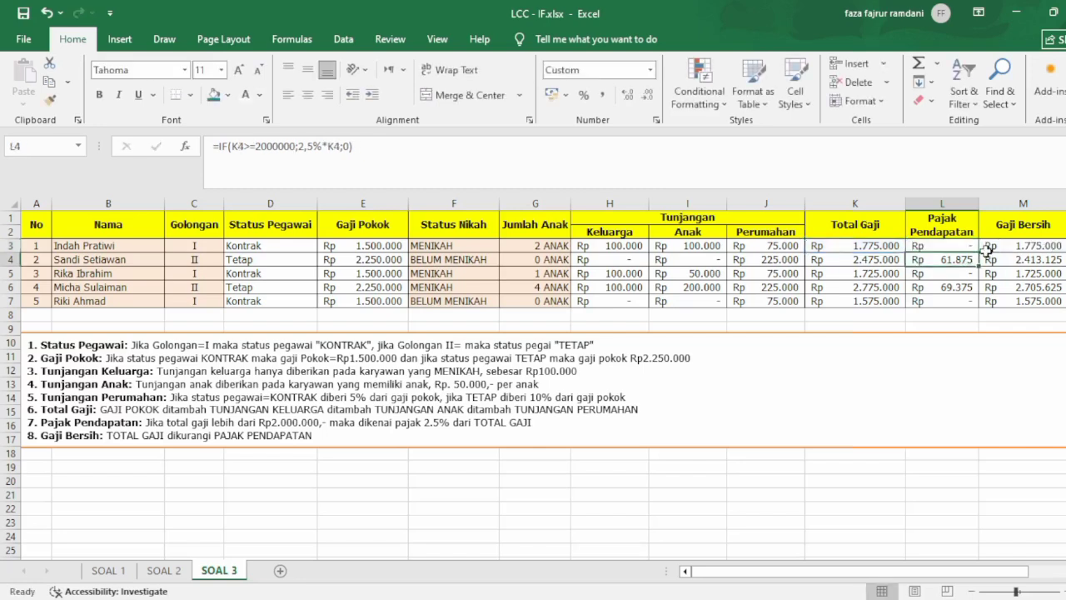
click(974, 247)
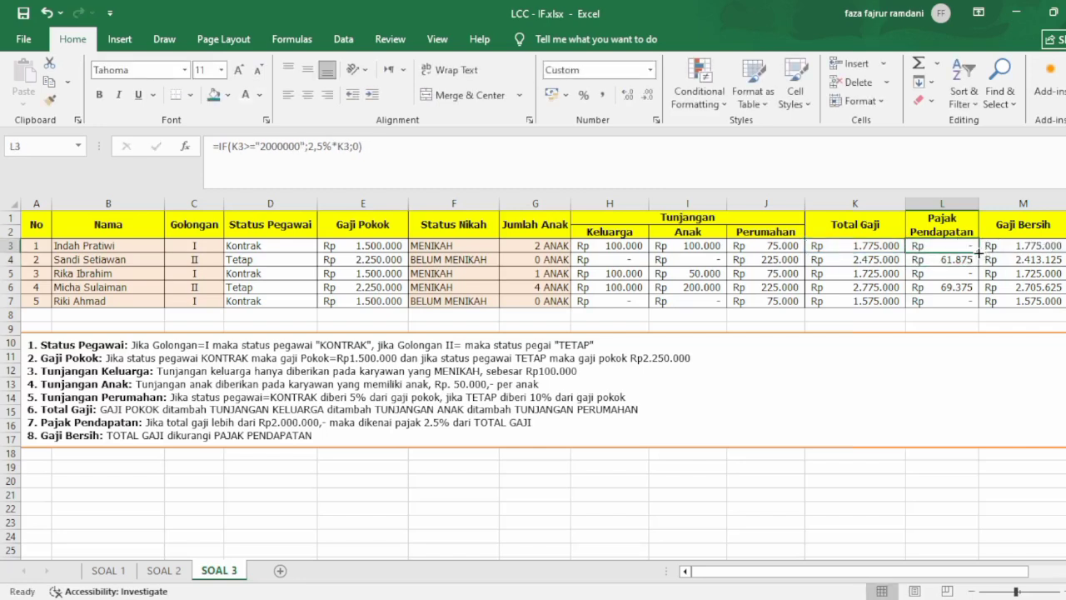
drag(979, 253, 971, 303)
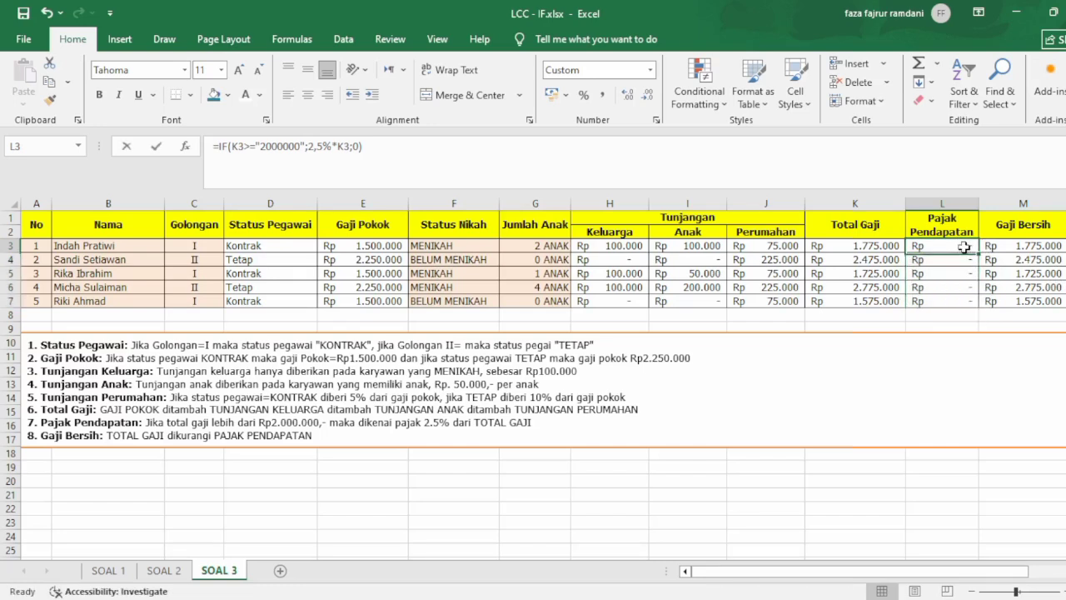
Remove the quotation marks around 2000000 in the L3 tax formula, and fill it down to L7.
double_click(962, 247)
click(961, 246)
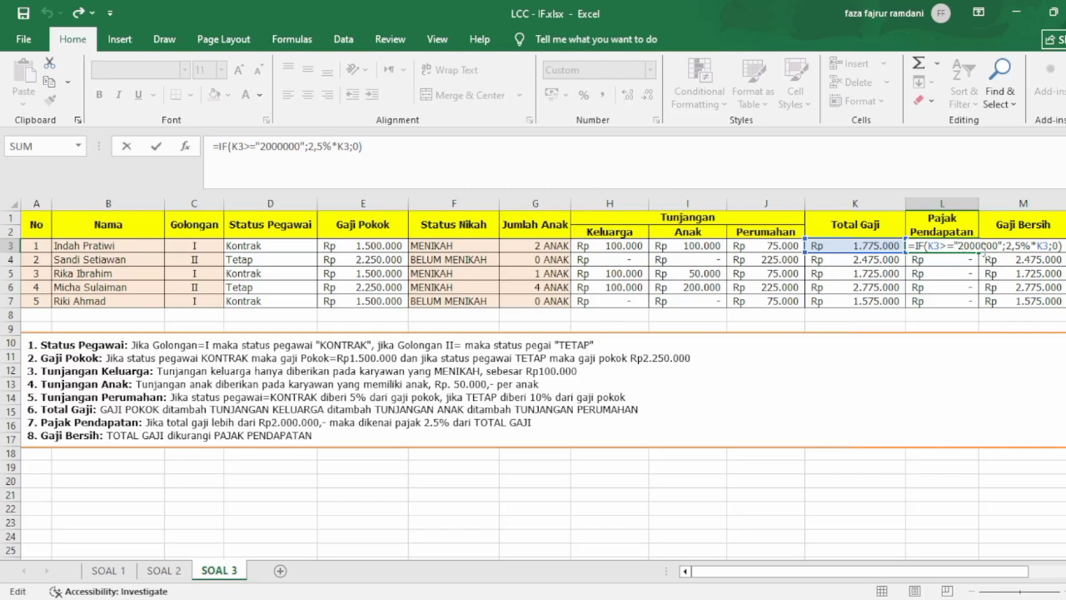
key(BackSpace)
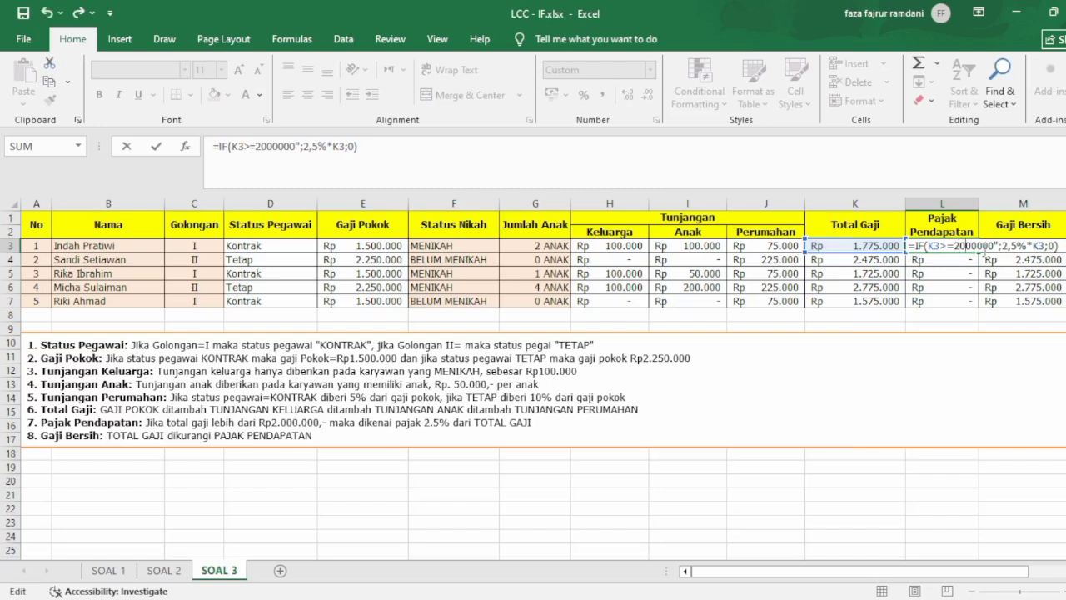
click(983, 247)
key(BackSpace)
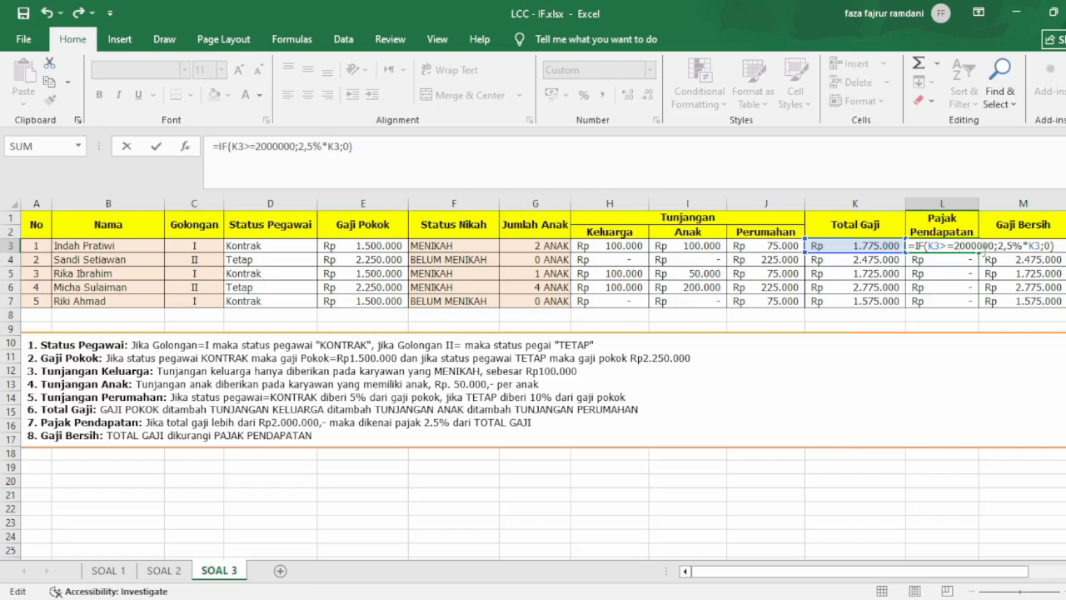
key(Return)
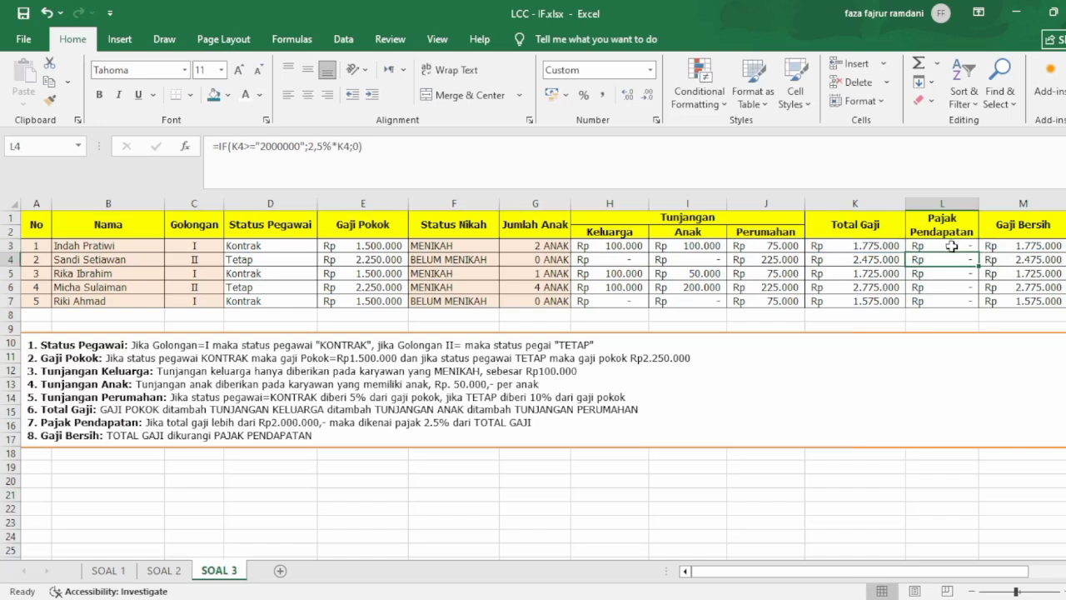
click(964, 247)
drag(978, 252, 976, 306)
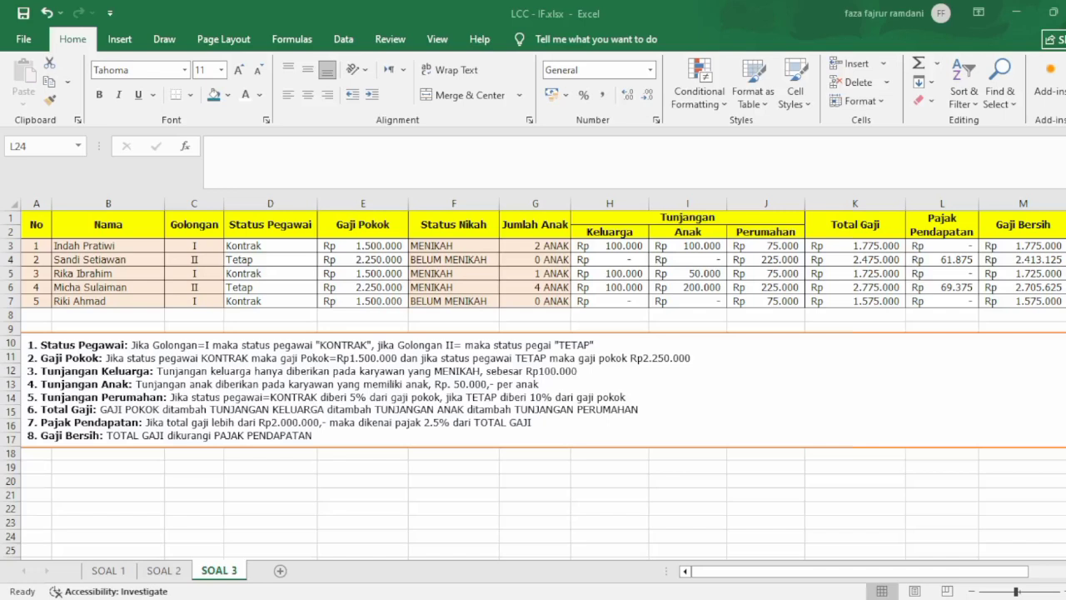
click(1021, 301)
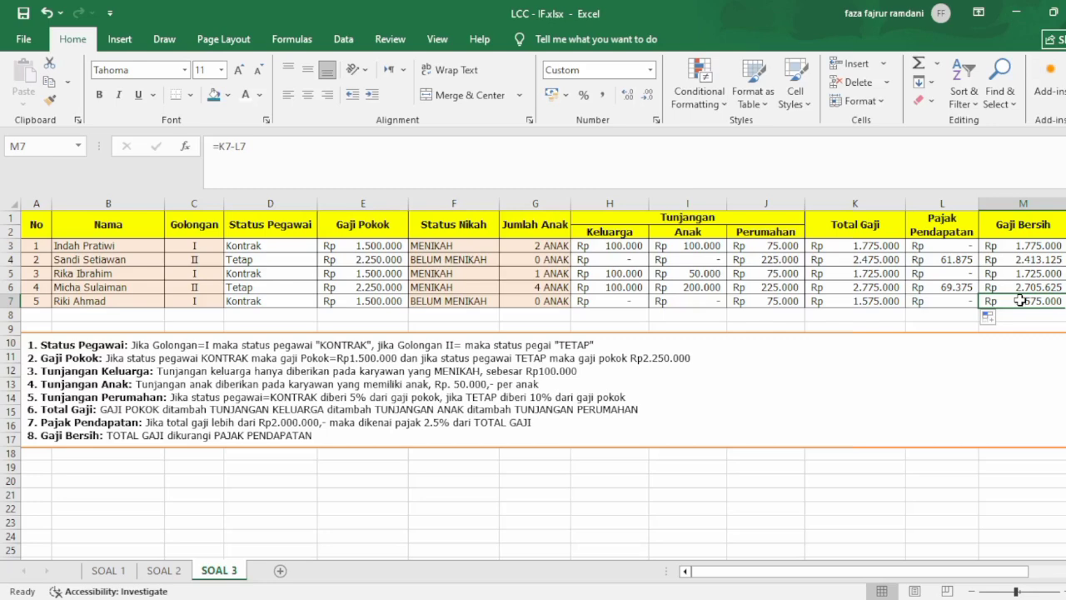
click(936, 289)
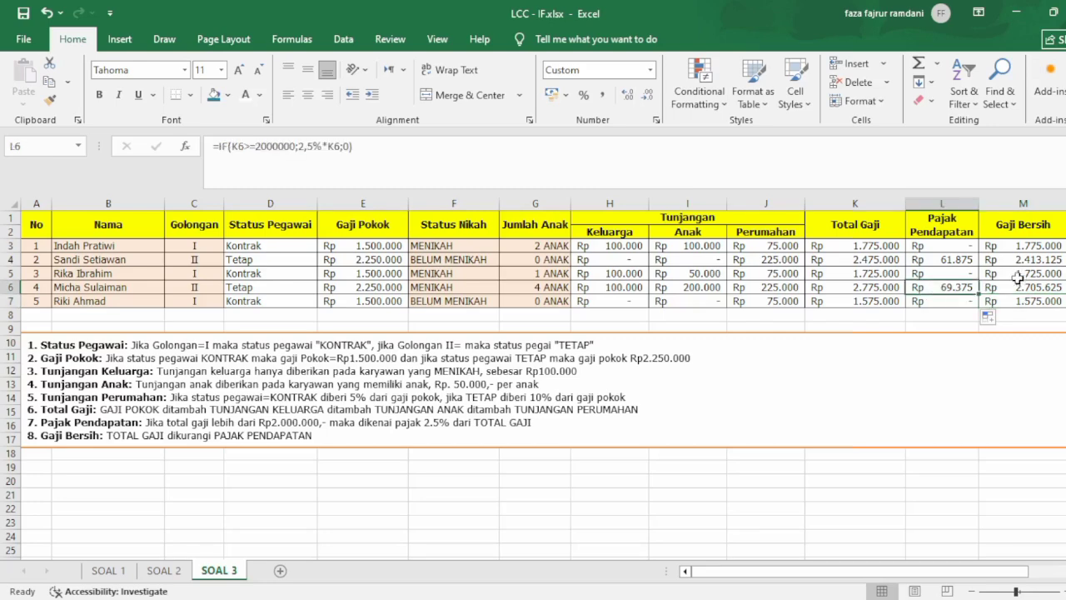
click(1016, 283)
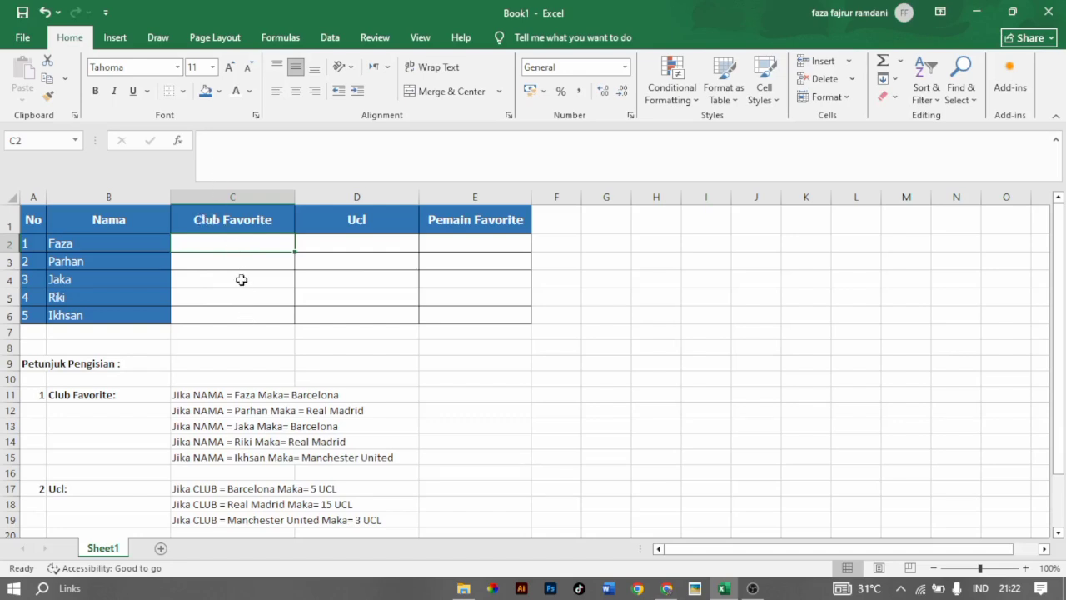
Start an IF formula in C2 of the Book1 workbook, testing whether B2 equals the name listed as No 1.
click(242, 280)
click(262, 247)
click(188, 397)
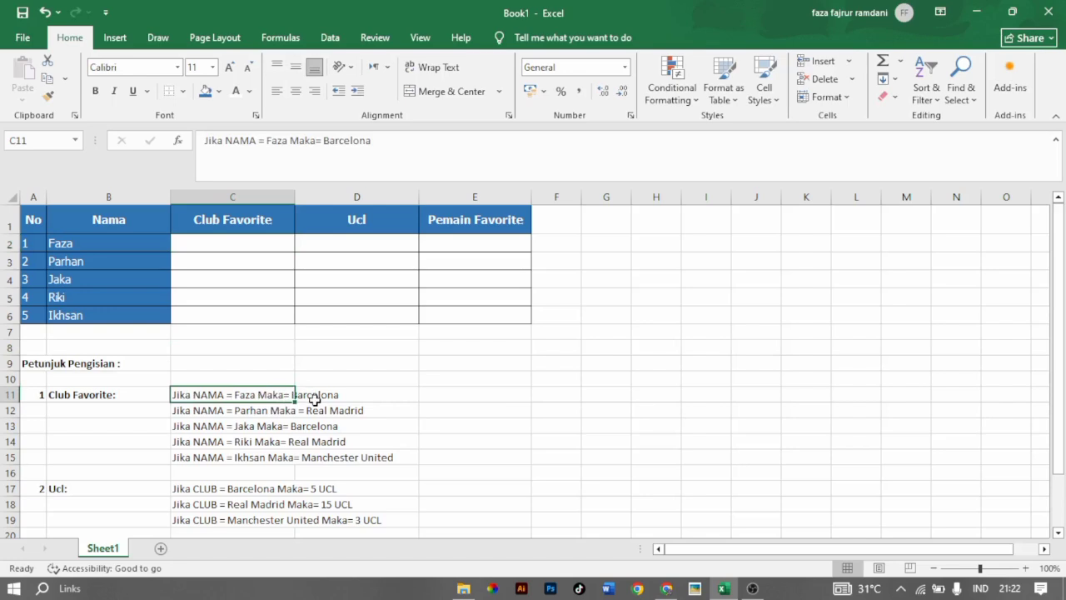
click(222, 246)
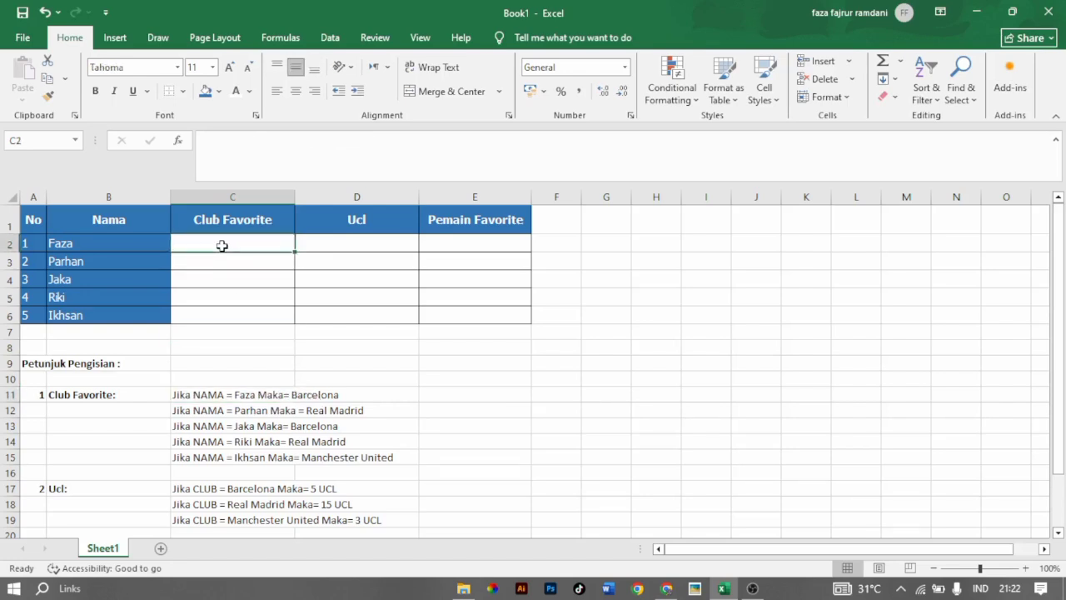
text(=if)
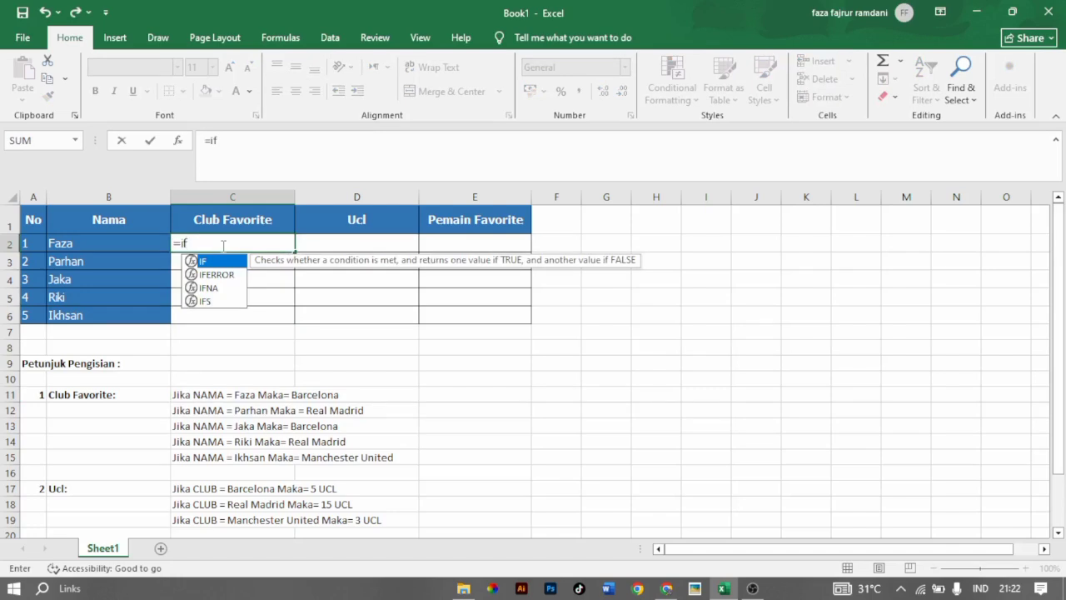
key(Tab)
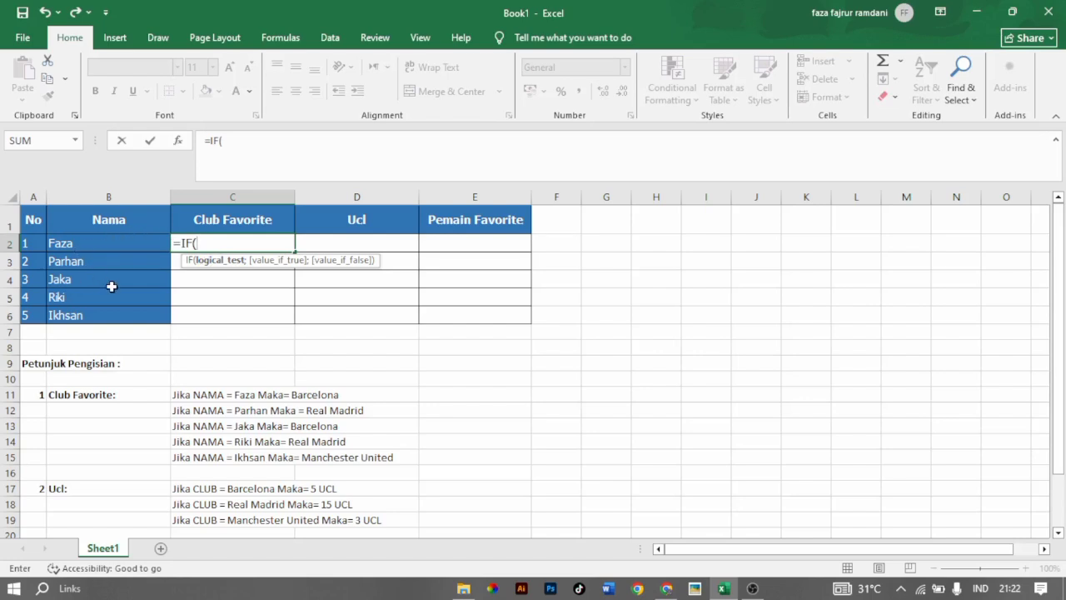
click(98, 242)
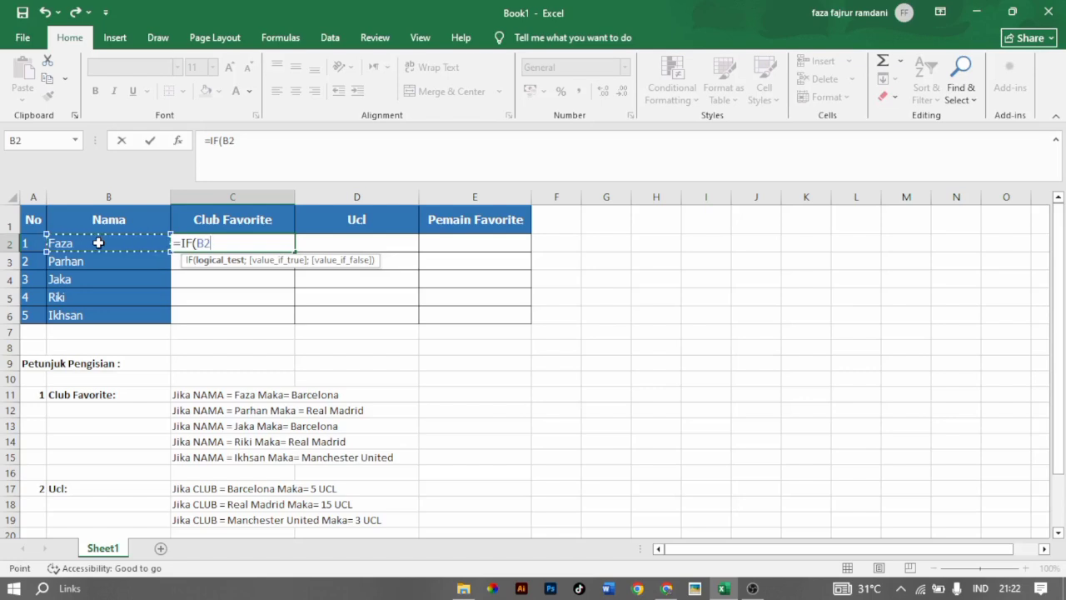
text(=)
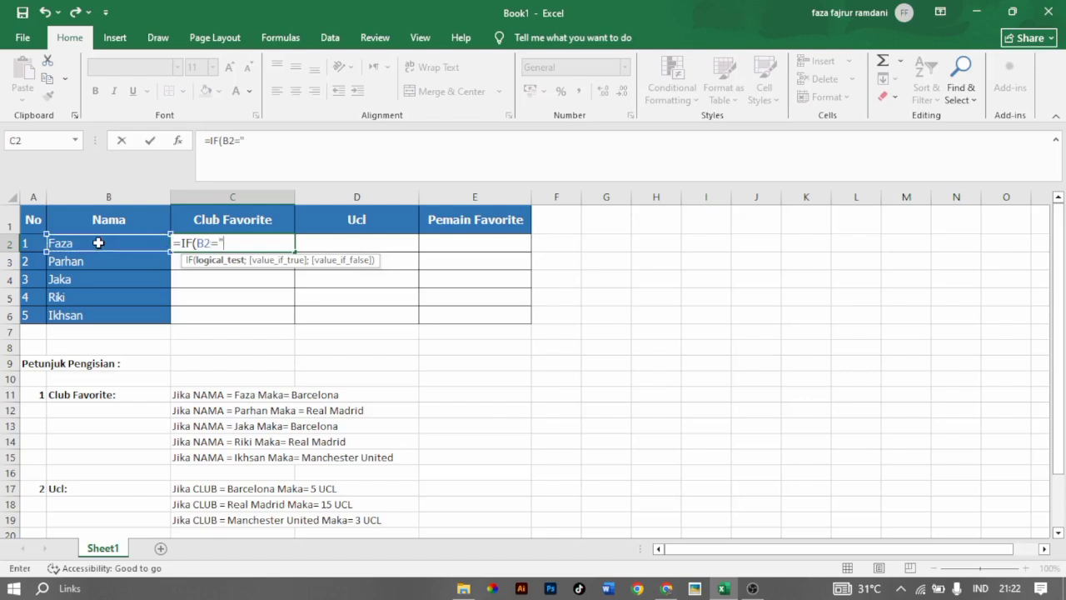
text("Faza)
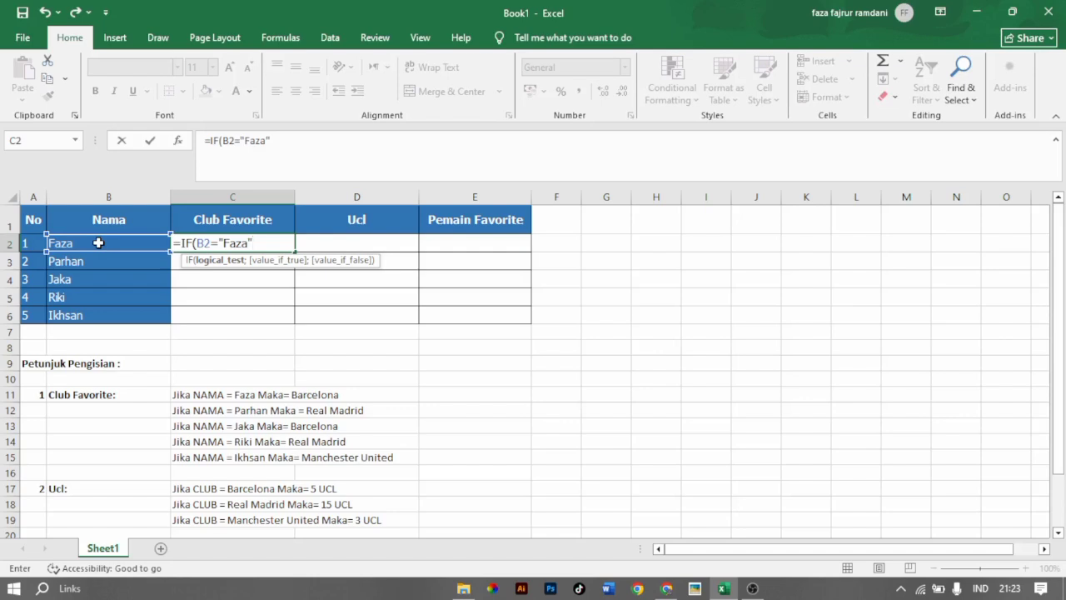
text(;)
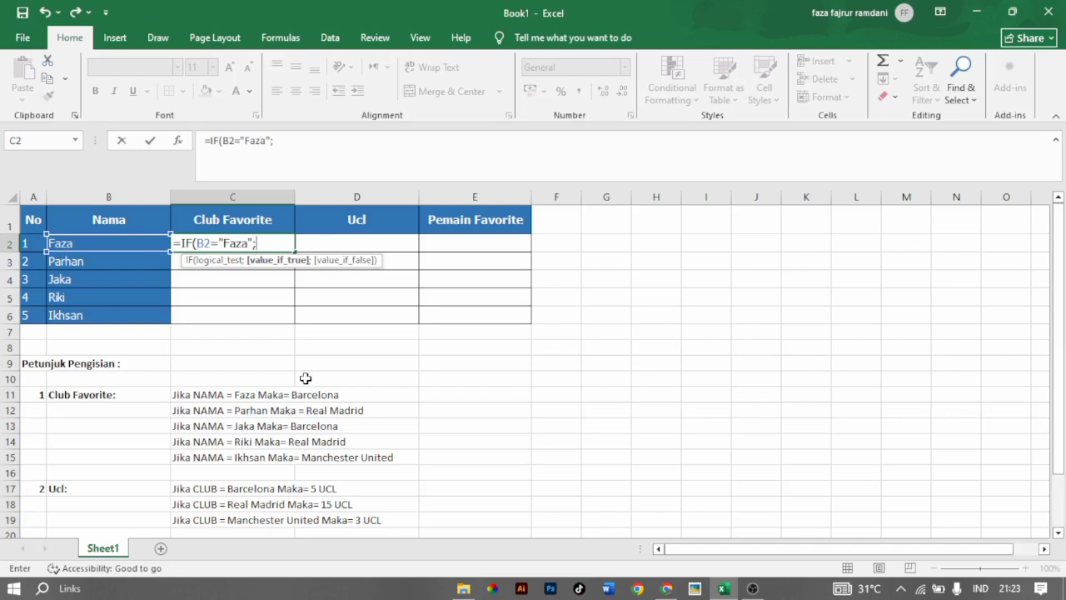
Enter "Barcelona" as the value if true in the C2 formula, followed by the separator for the next argument.
text(")
text(Bac)
text(r)
key(BackSpace)
key(BackSpace)
text(rcelona)
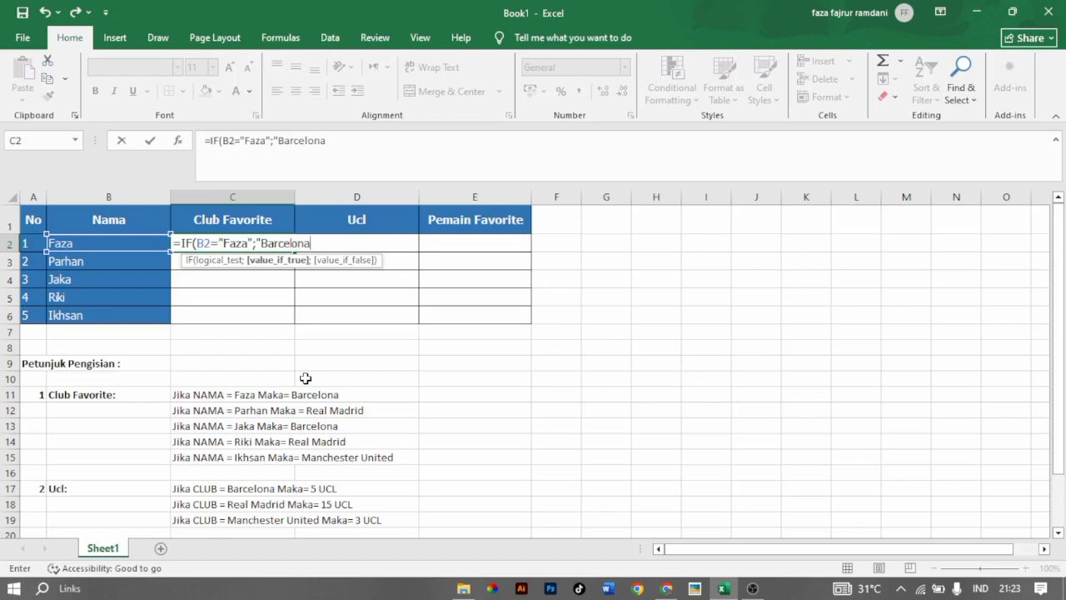
text(";)
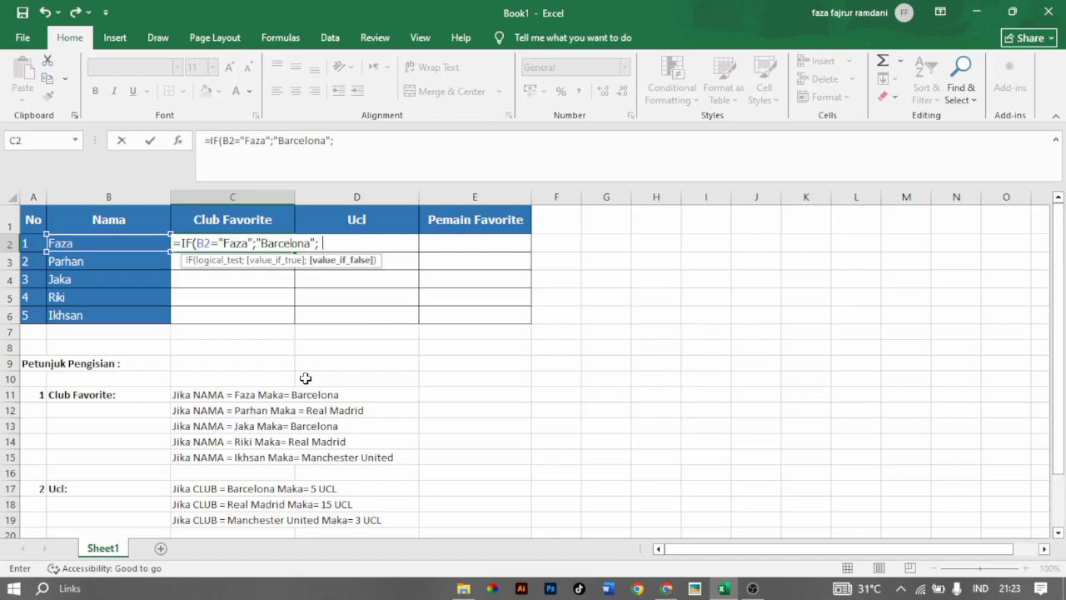
text( IF()
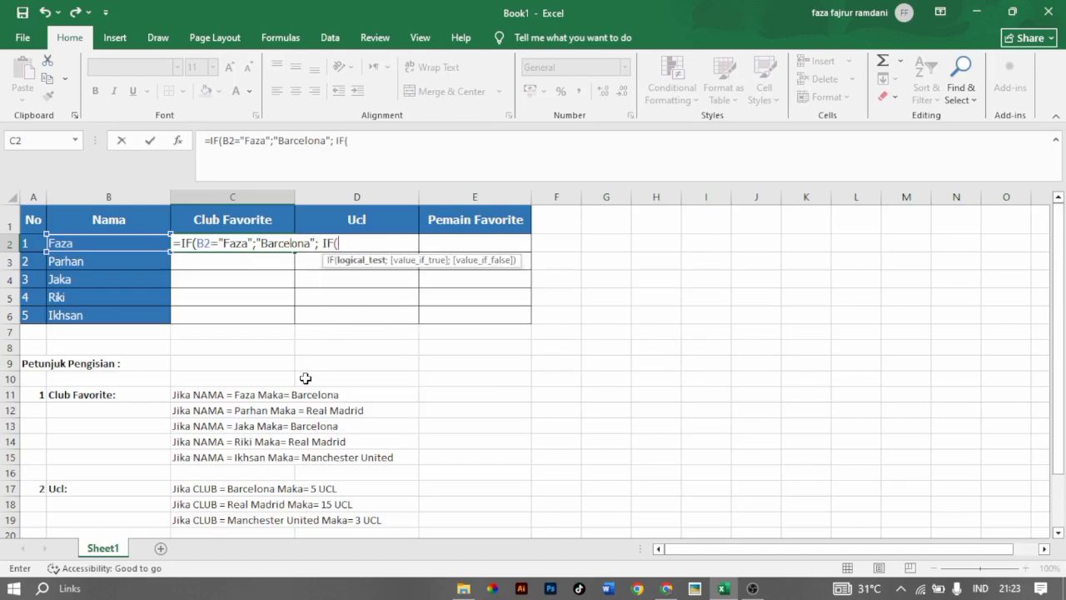
Nest a second IF in the C2 formula that returns "Real Madrid" when B2 equals the name listed as No 2.
click(130, 242)
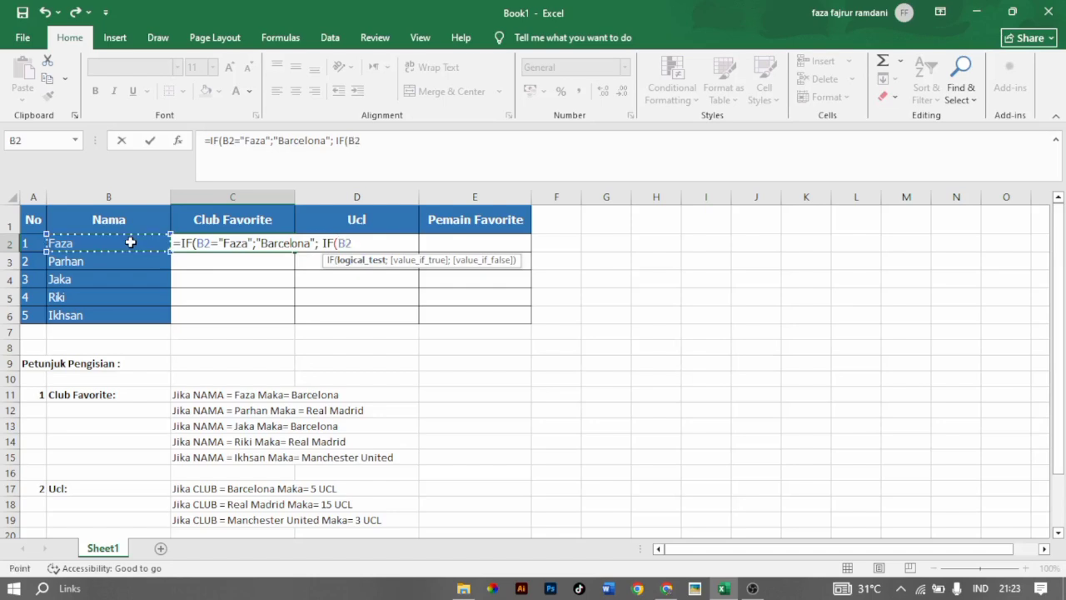
text(=)
text(")
text(Pa)
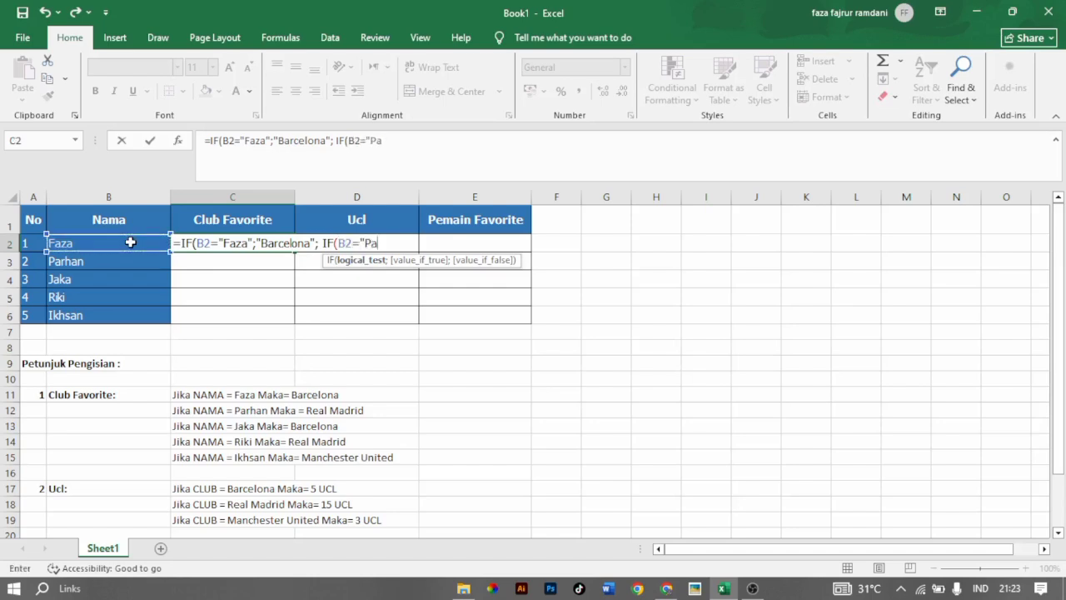
text(rhan";"R)
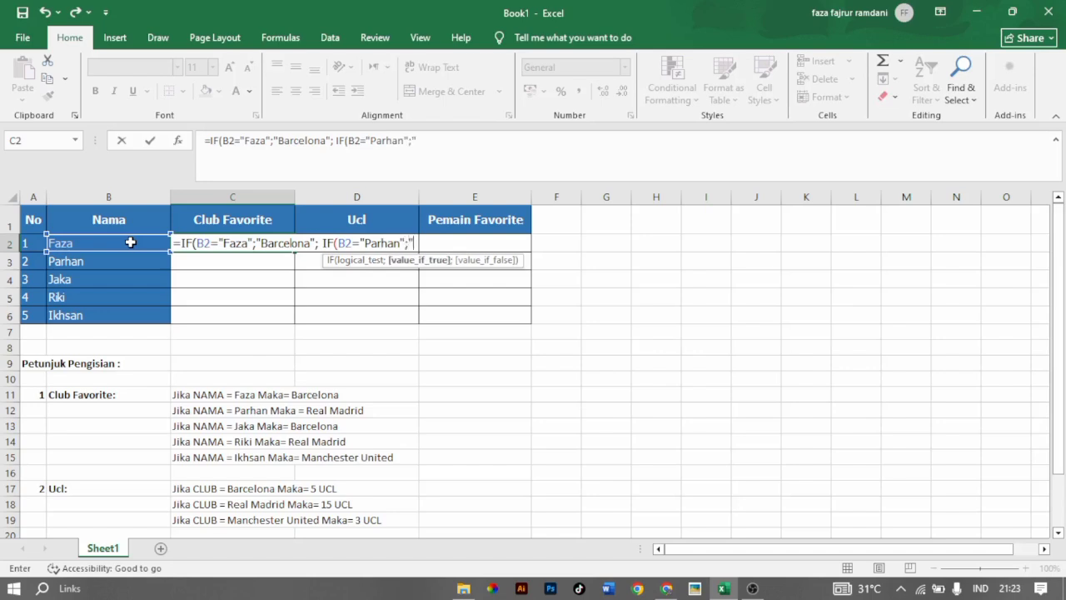
text(ealM)
key(BackSpace)
text(Madrid)
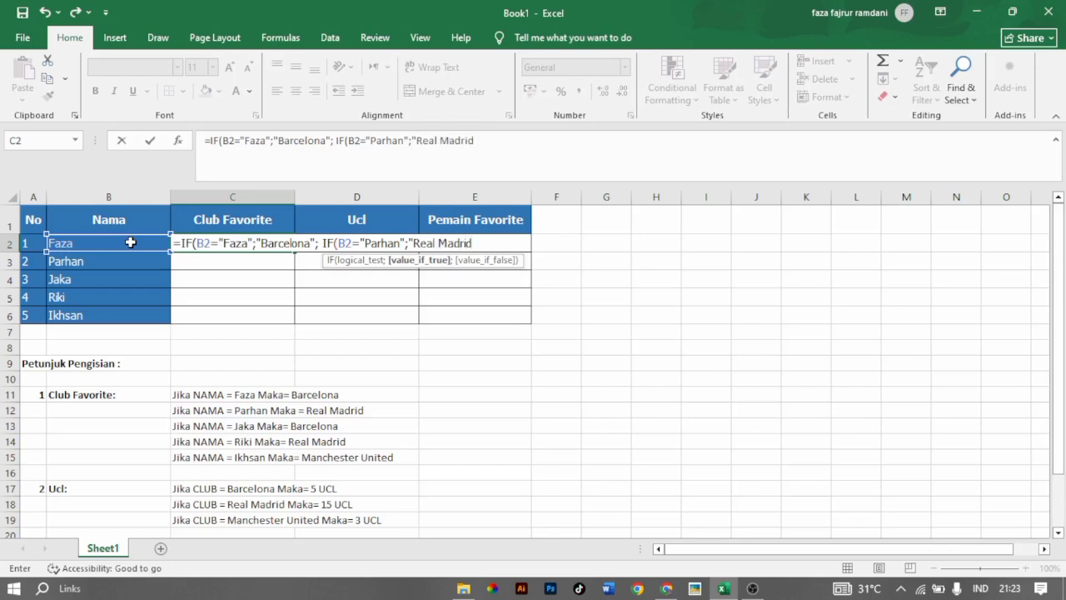
text("; )
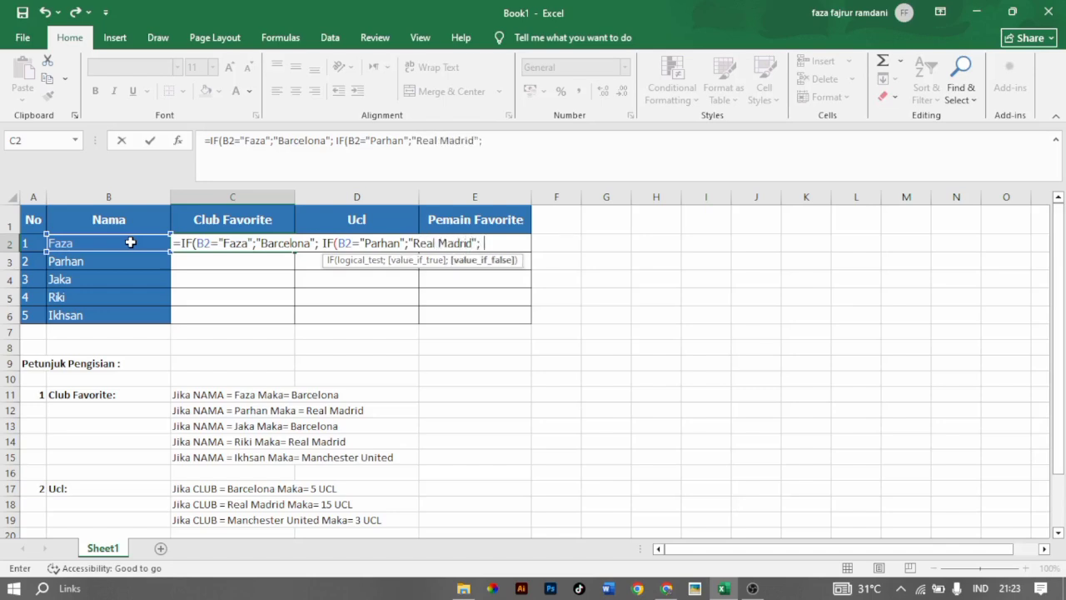
text(IF()
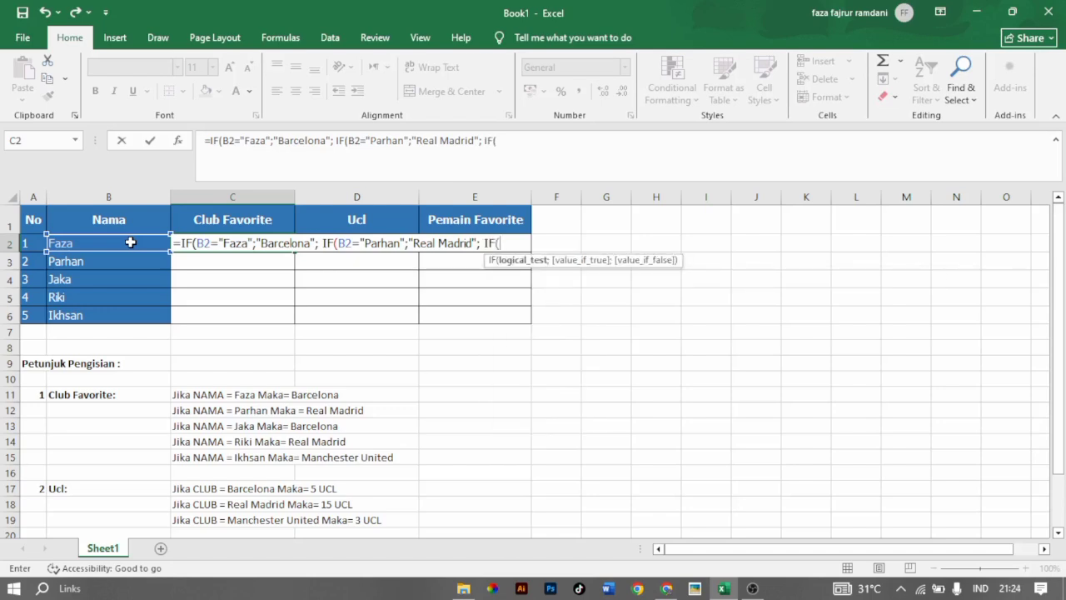
Nest a third IF in the C2 formula that returns "Barcelona" when B2 equals the name listed as No 3.
click(130, 243)
text(="Jaka";)
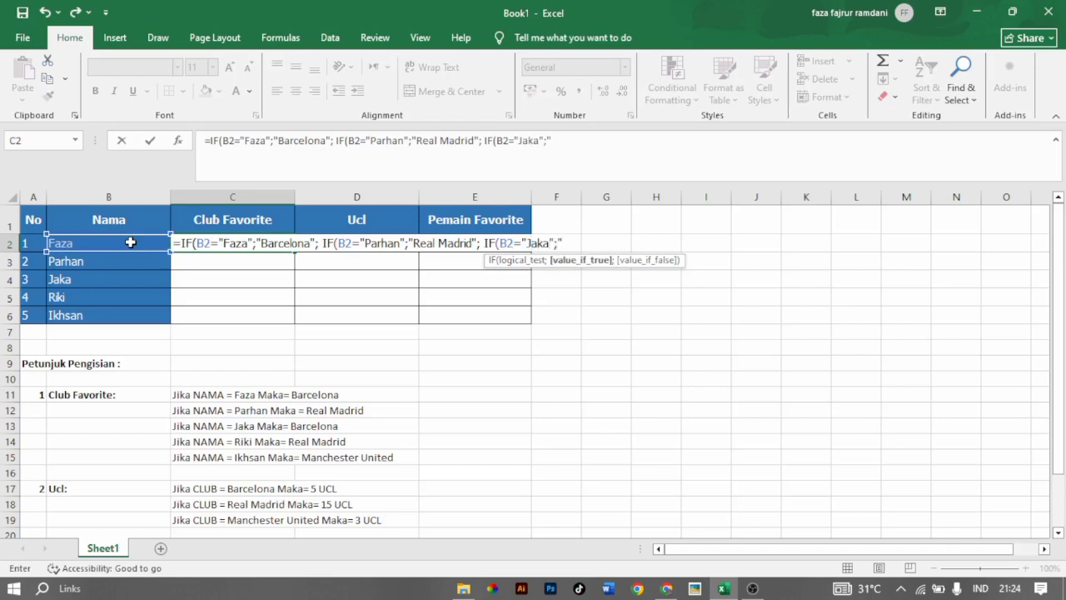
text("Barcelona")
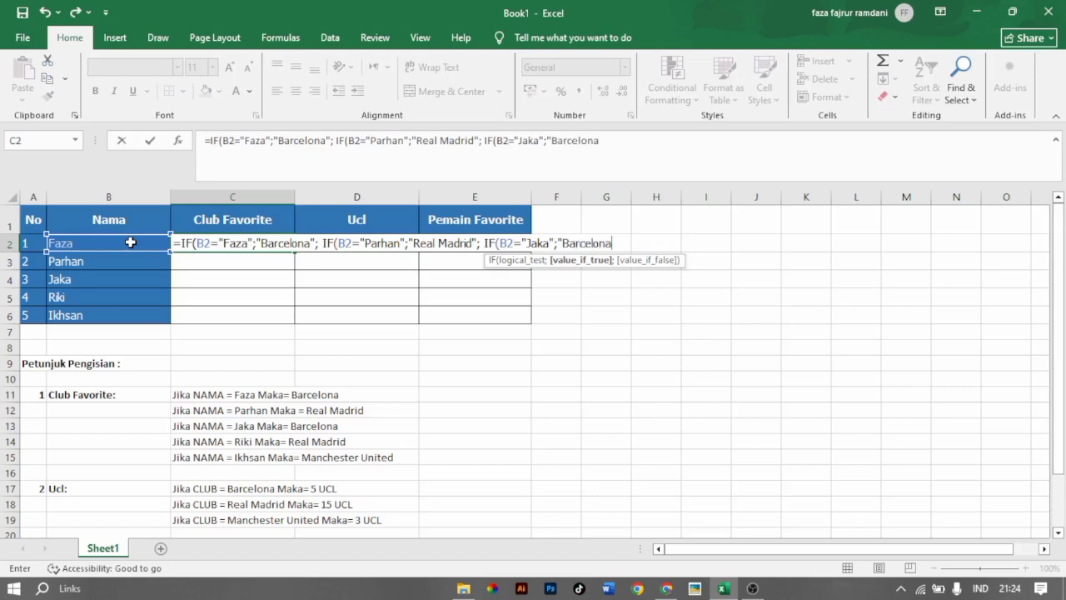
text(; IF()
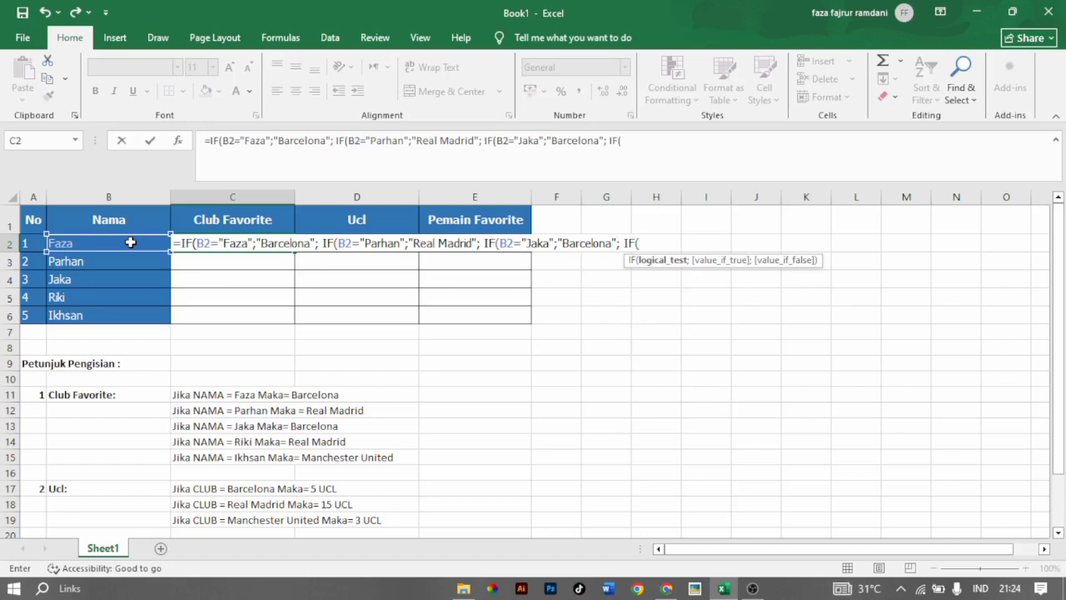
Nest a fourth IF in the C2 formula that returns "Real Madrid" when B2 equals the name listed as No 4.
click(131, 243)
text(="Riki)
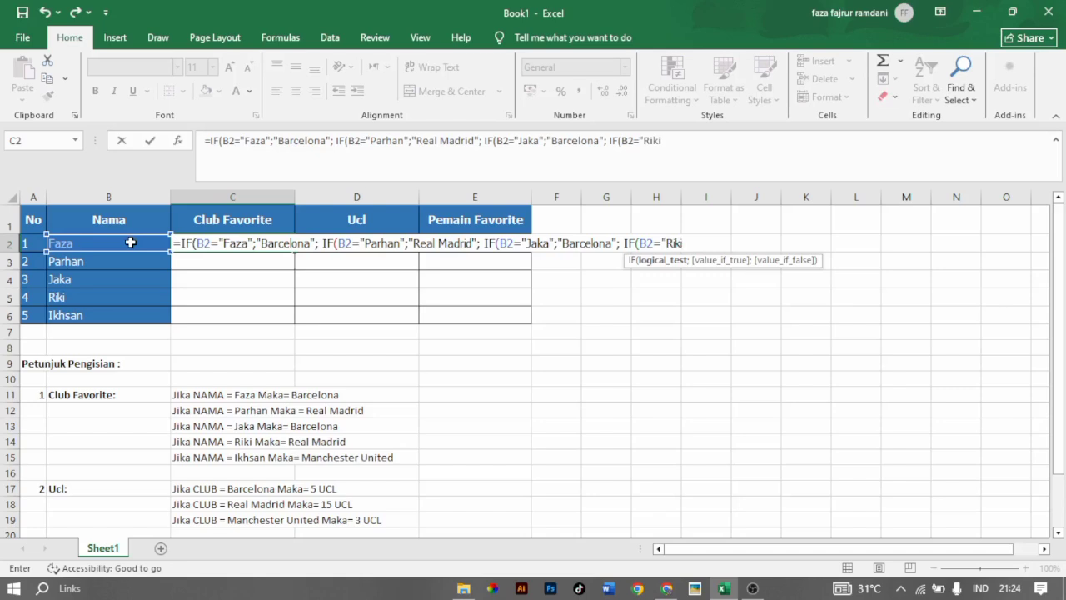
text(";)
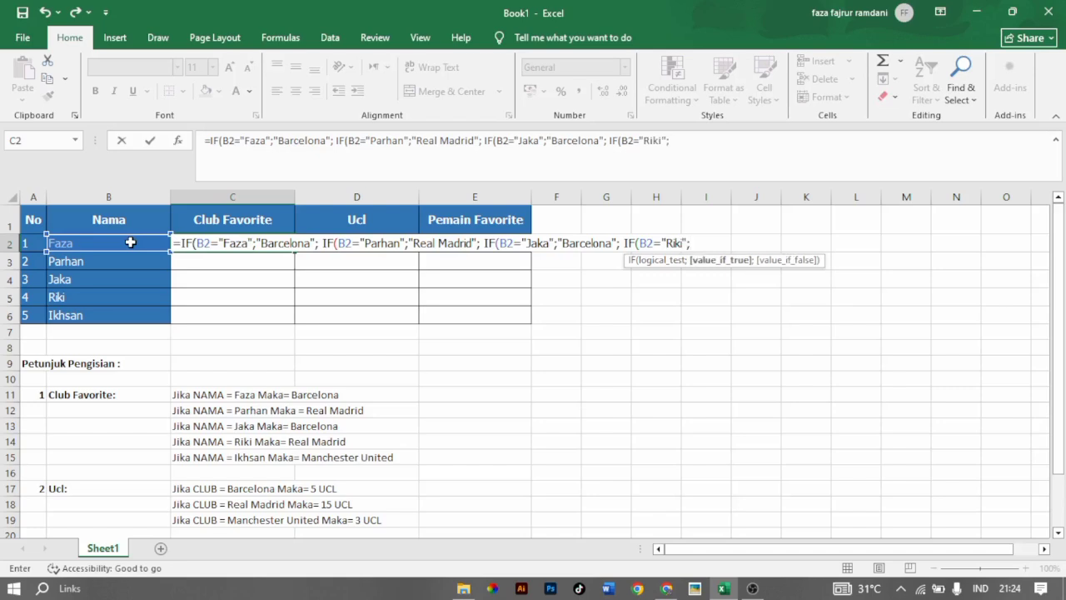
text("Real Madrid";)
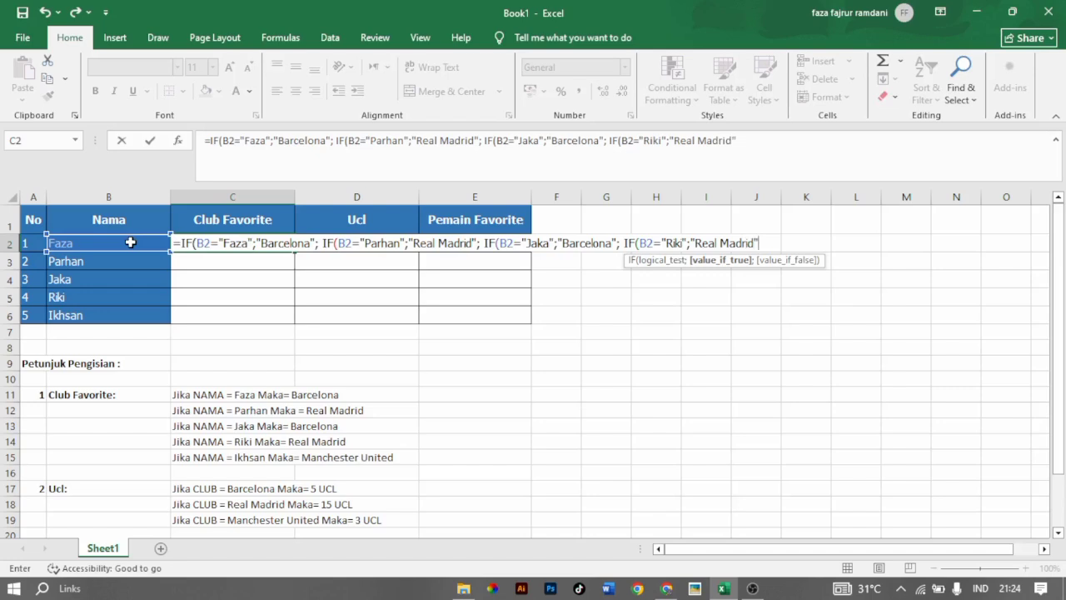
text( IF()
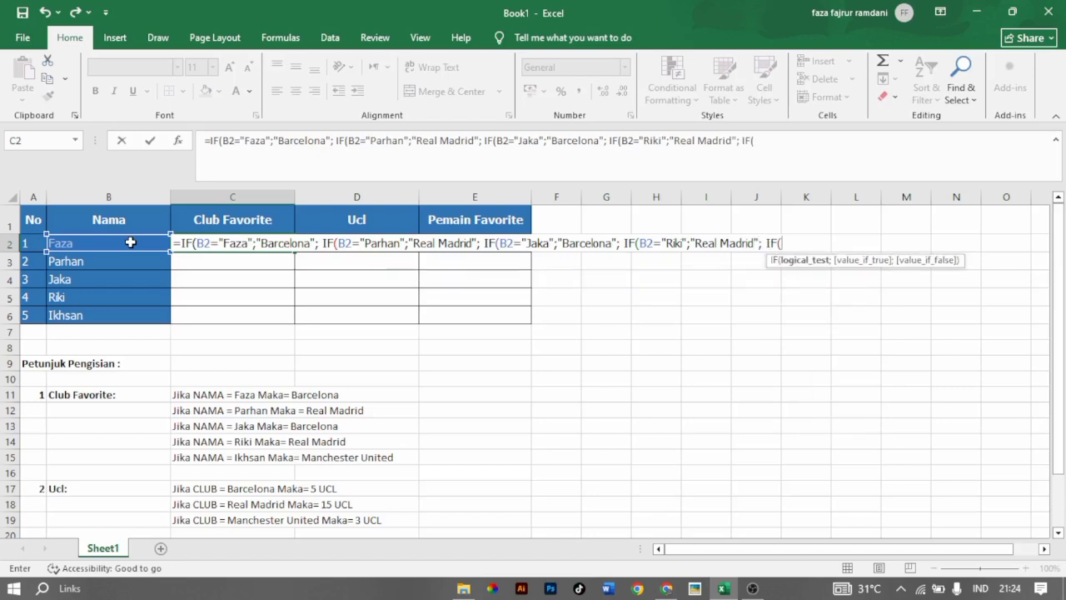
Nest a fifth IF in the C2 formula, testing whether B2 equals the name listed as No 5.
click(131, 242)
text(")
key(BackSpace)
text(="Ikgs)
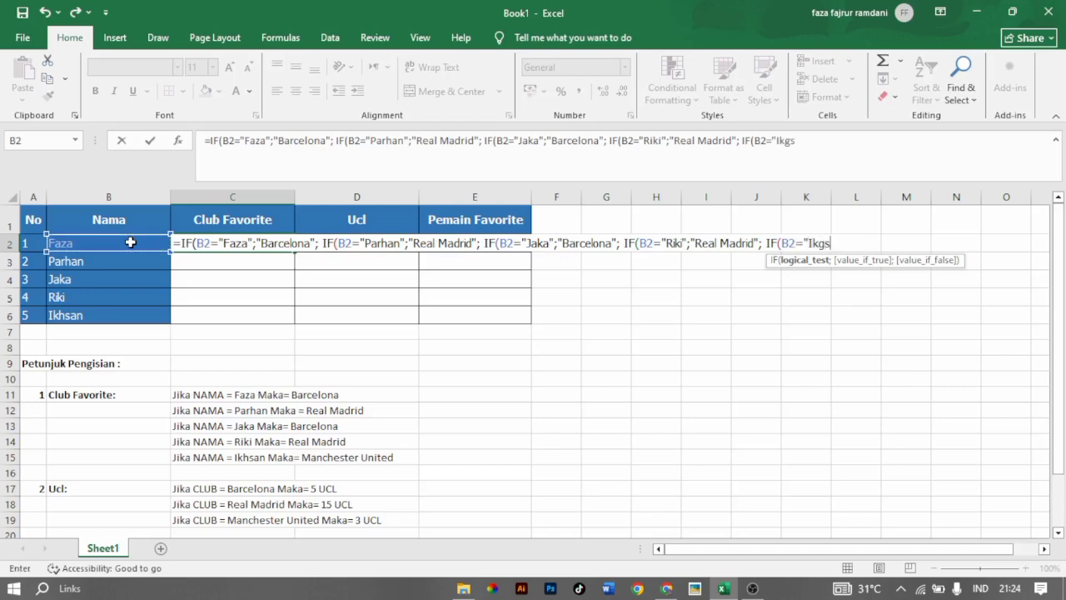
key(BackSpace)
key(BackSpace)
text(hsan";"Macn)
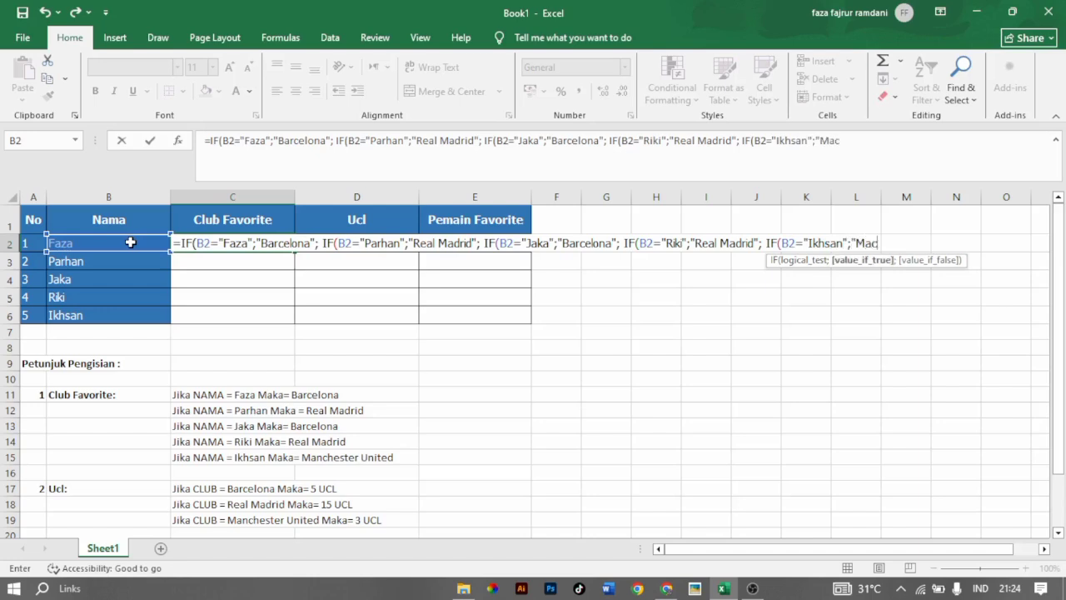
Enter "Manchester United" as the value if true of the fifth IF in the C2 formula.
key(BackSpace)
key(BackSpace)
text(nchester )
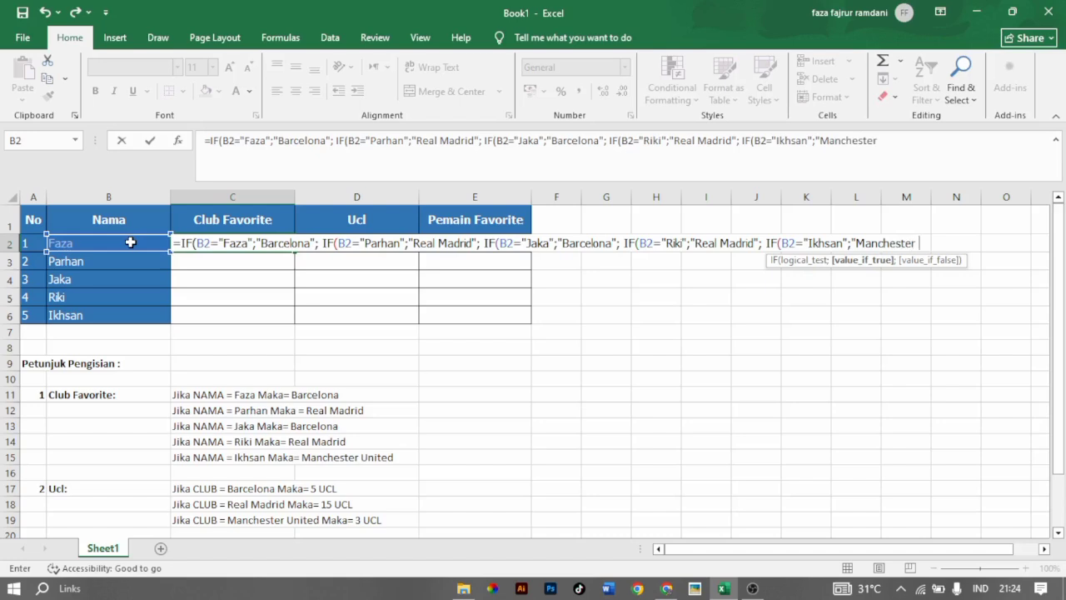
text(United")
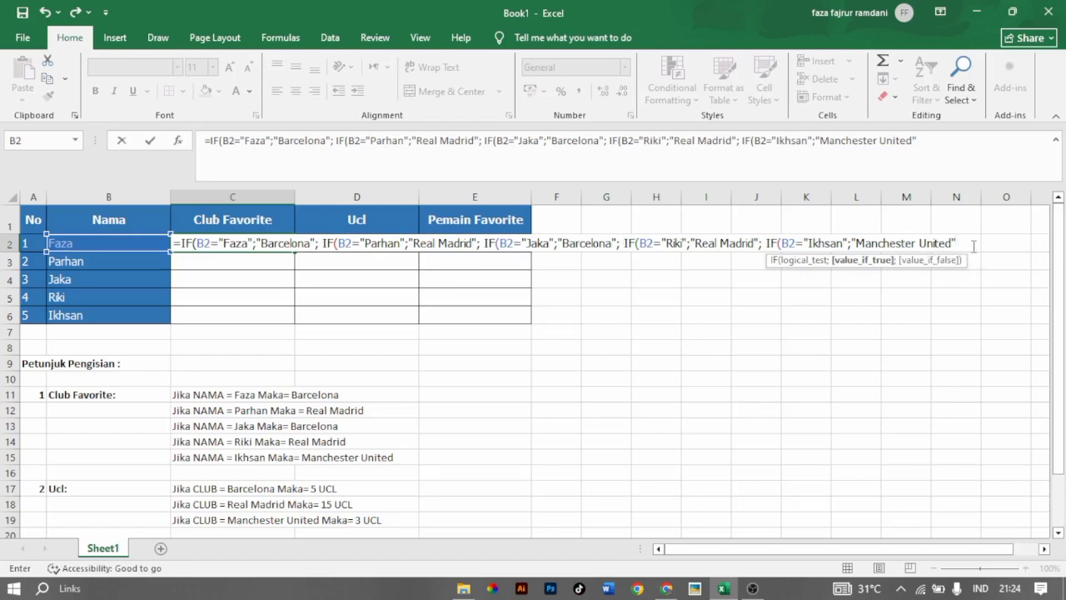
Complete the C2 formula with 0 as the final value if false, closing all five IFs, and fill it down to C6.
text(;0)
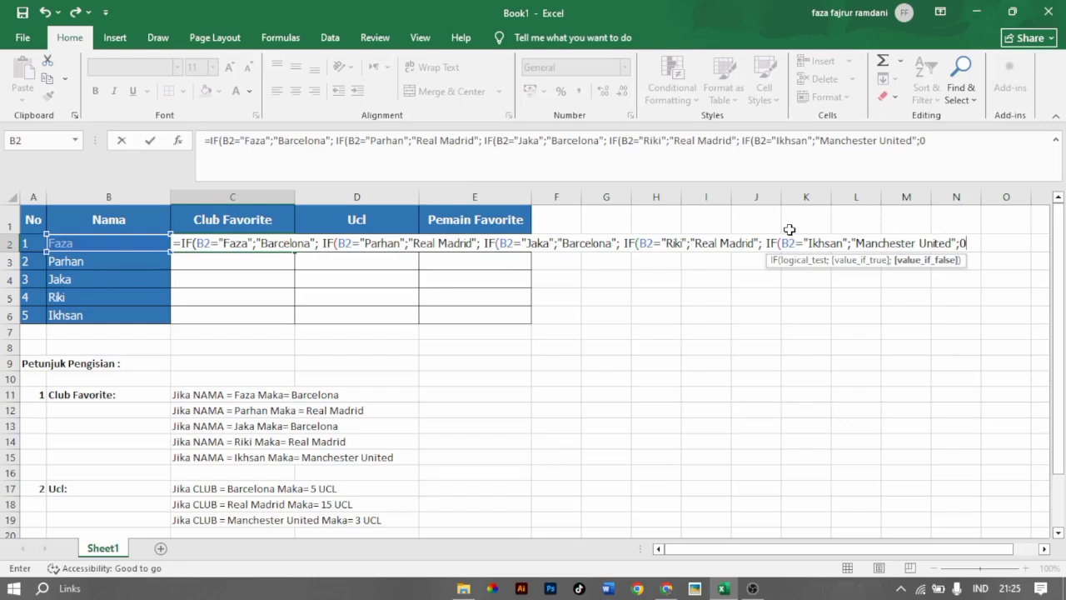
text()))))
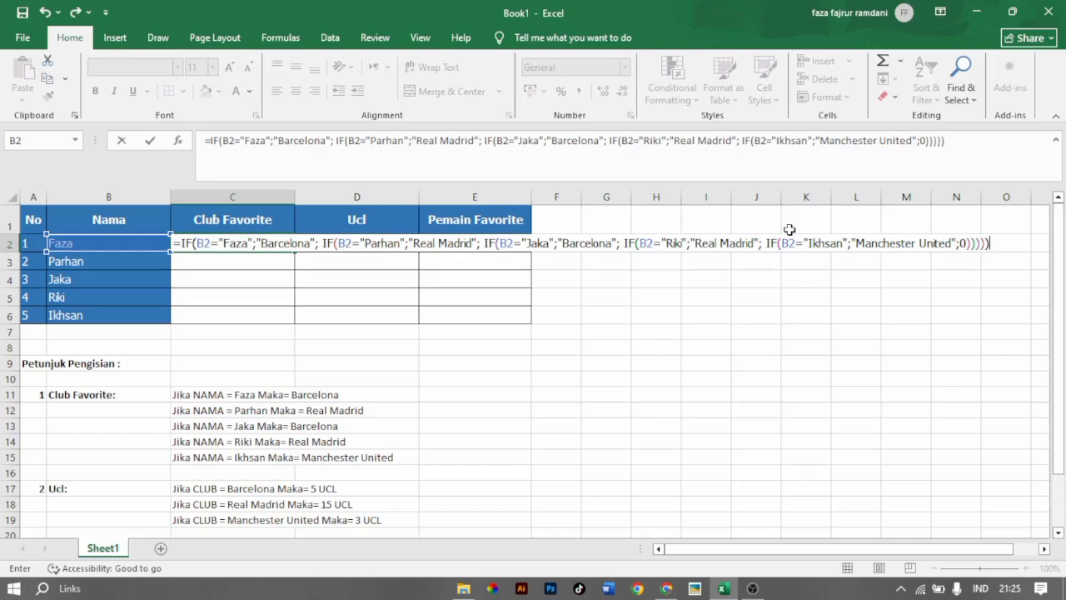
key(Return)
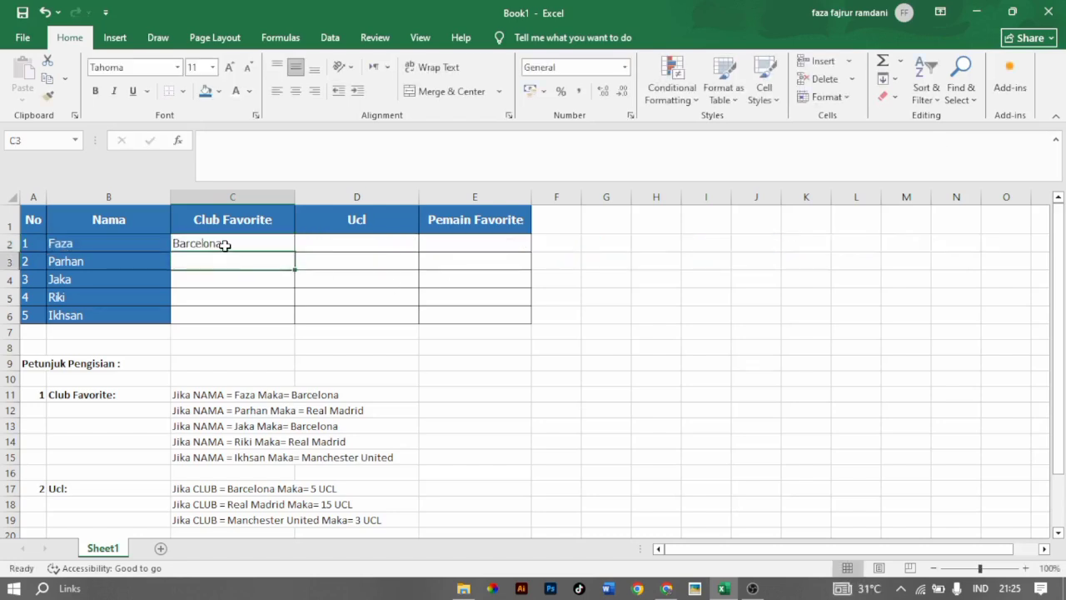
click(222, 244)
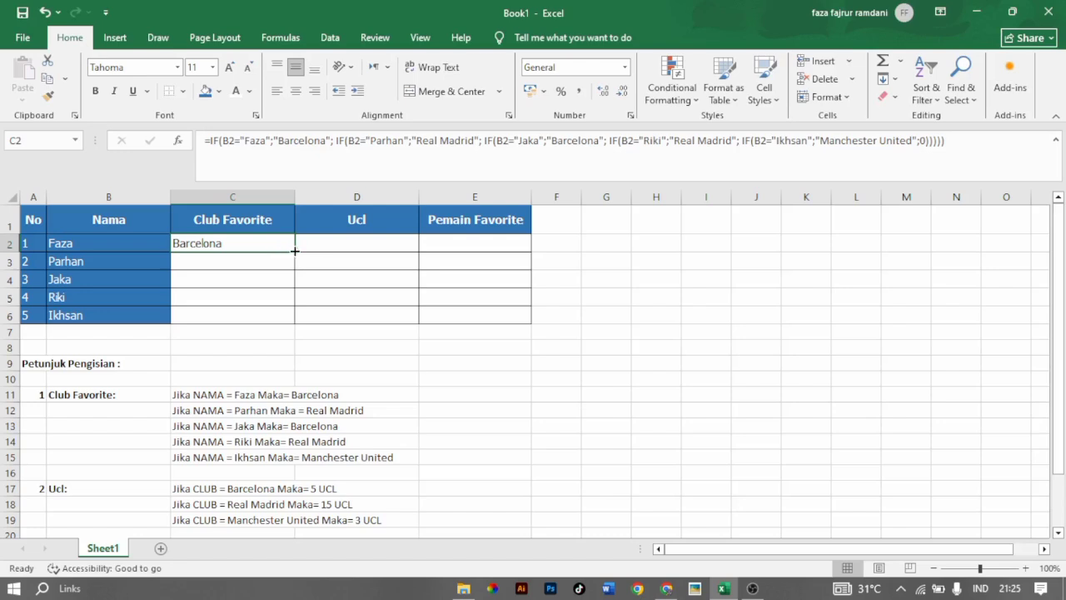
drag(295, 250, 292, 324)
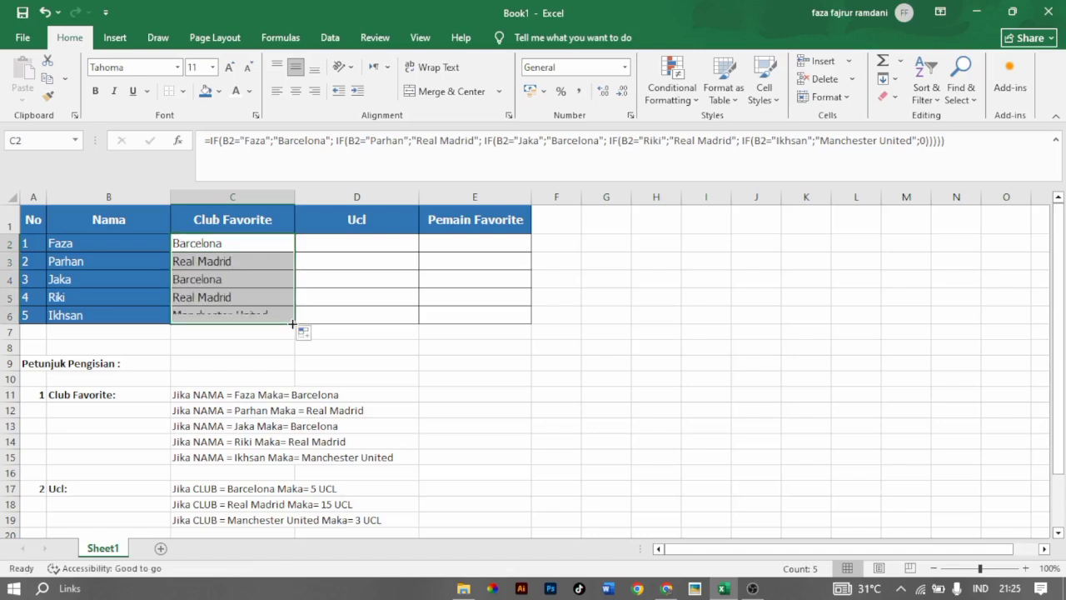
Start an IF formula in D2 that returns "5 UCL" when C2 equals "Barcelona", ready for the next argument.
click(329, 249)
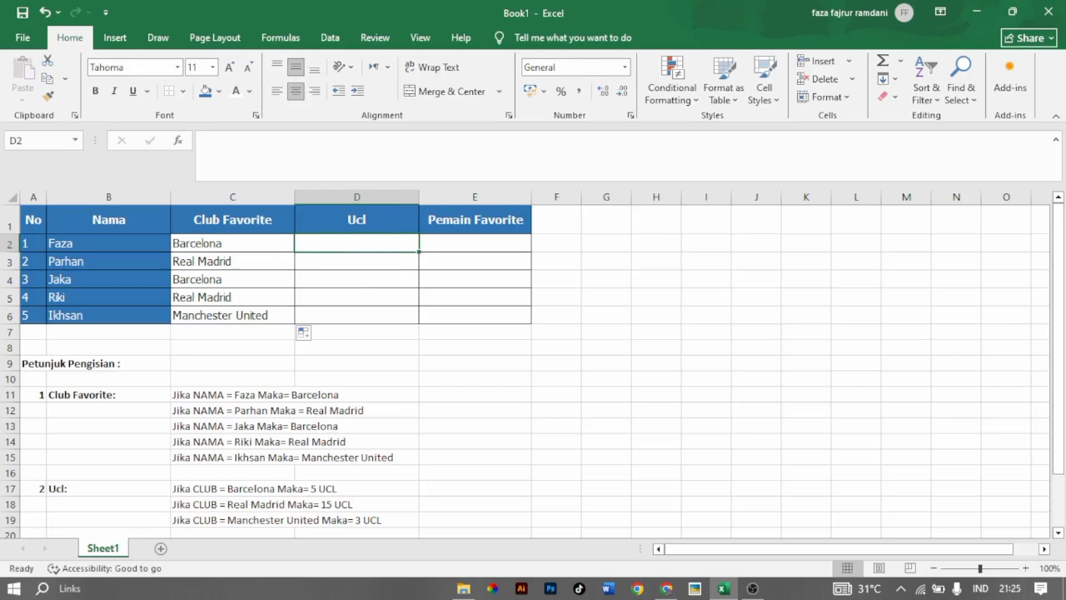
drag(1061, 327, 1056, 354)
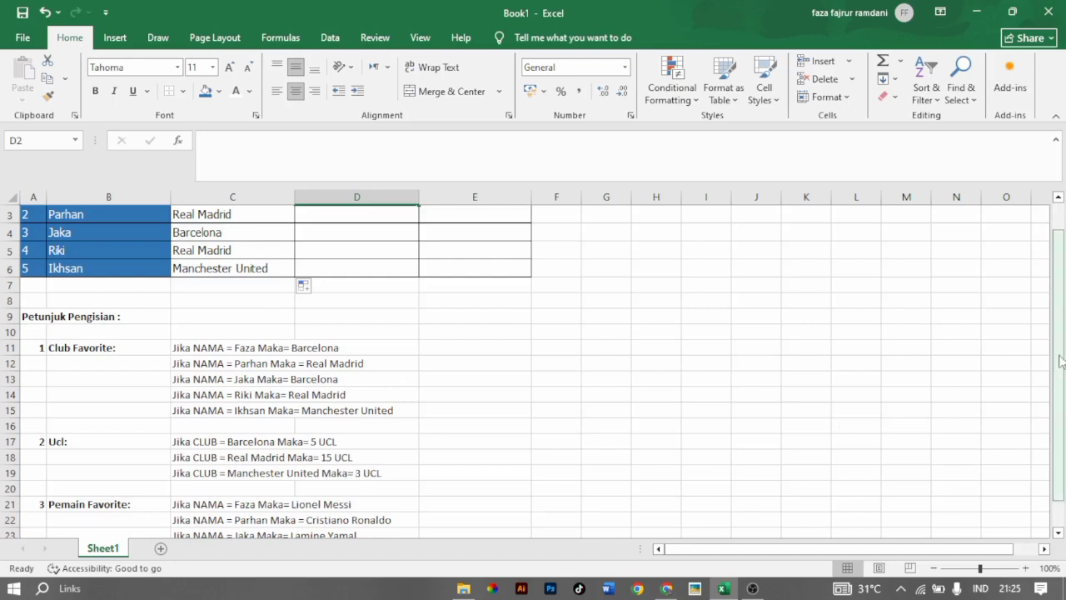
drag(1062, 361, 1061, 342)
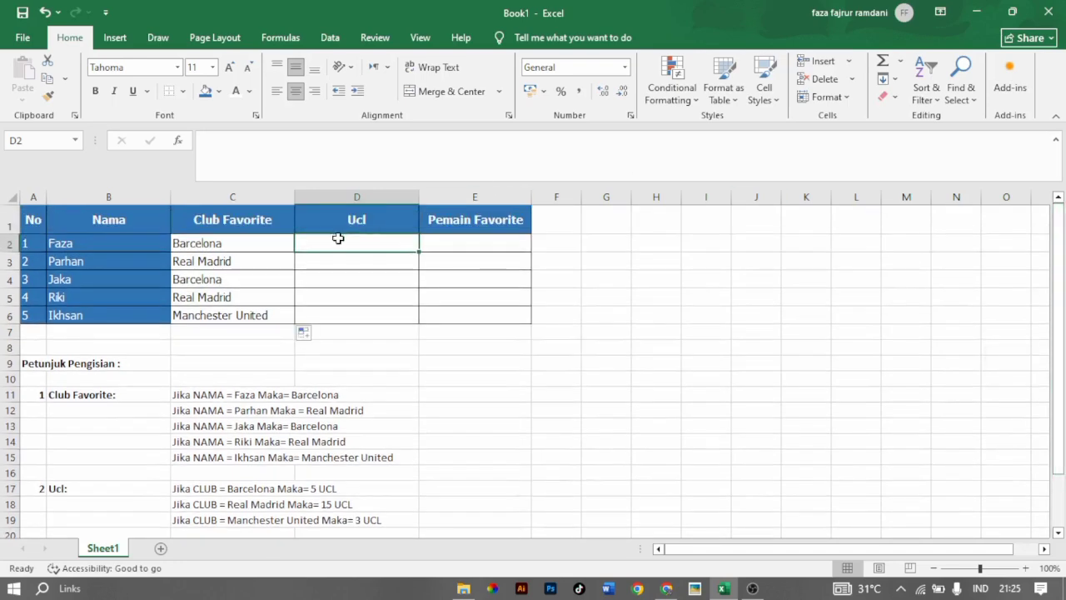
text(=if)
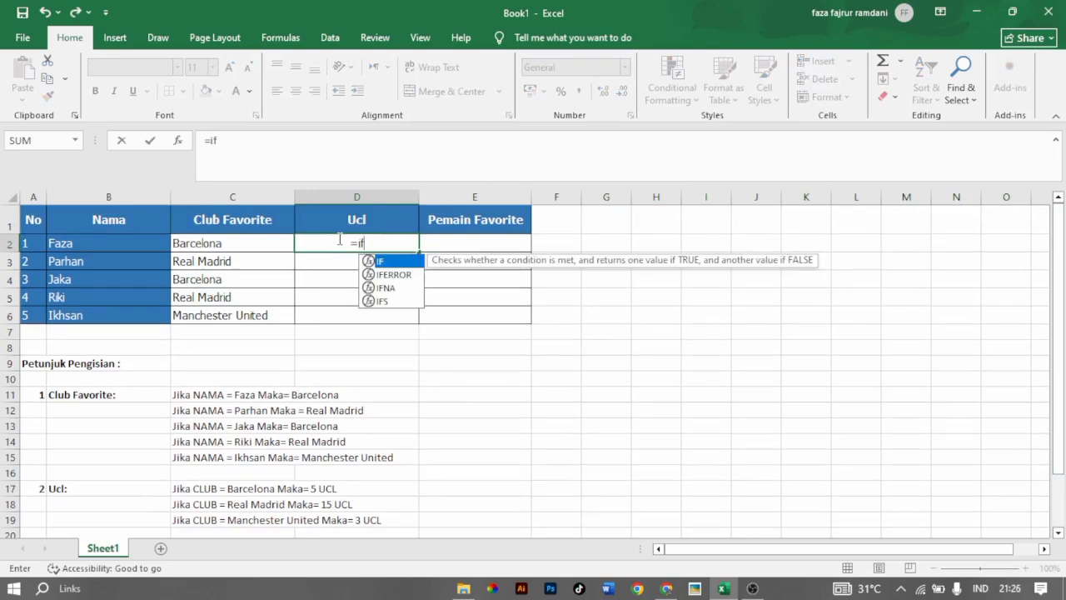
key(Tab)
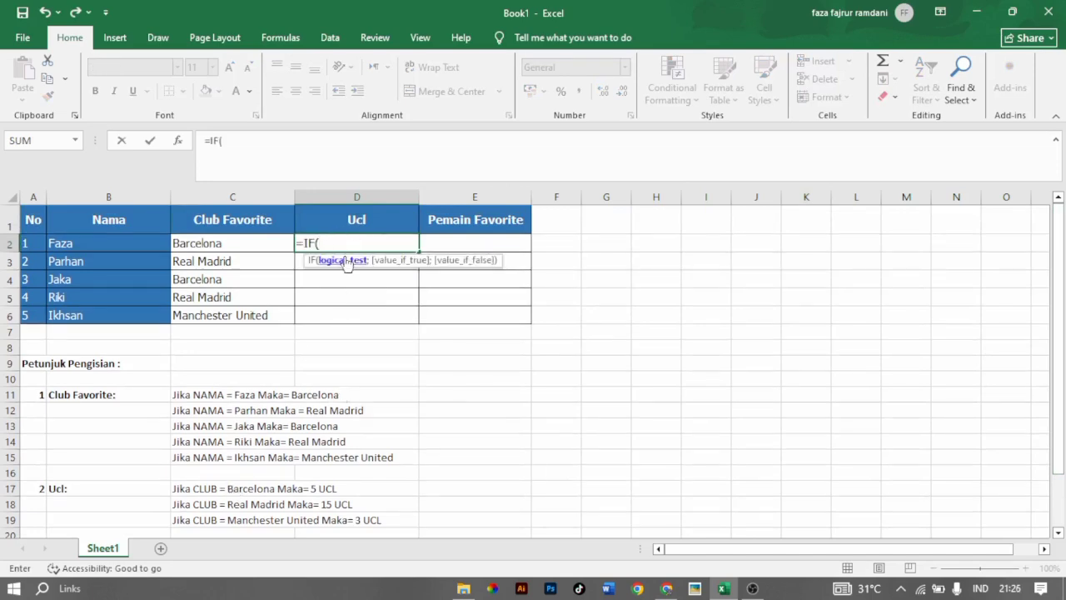
click(236, 245)
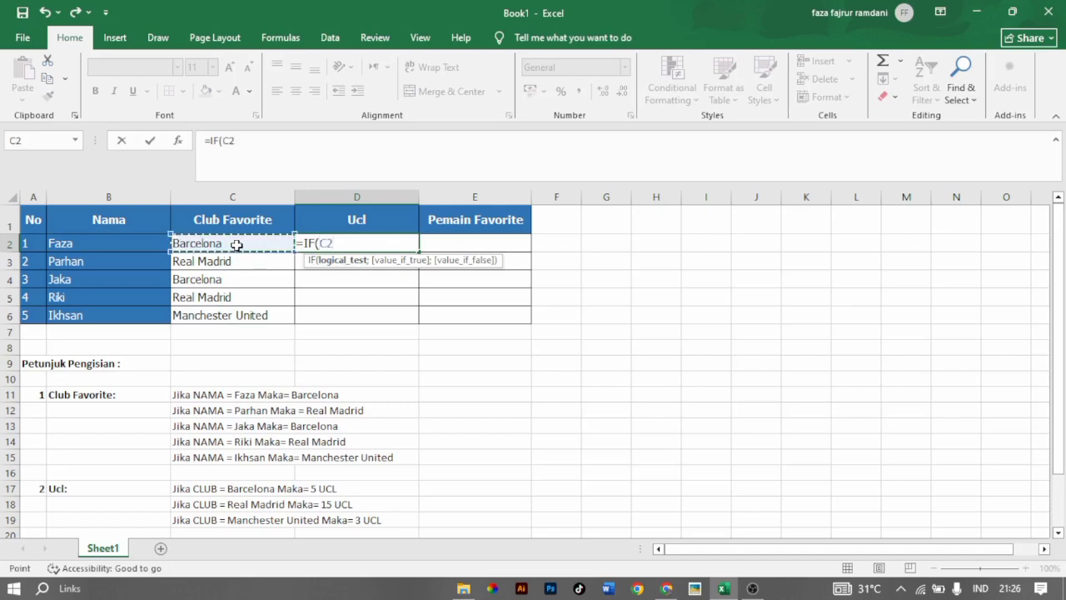
text(="B)
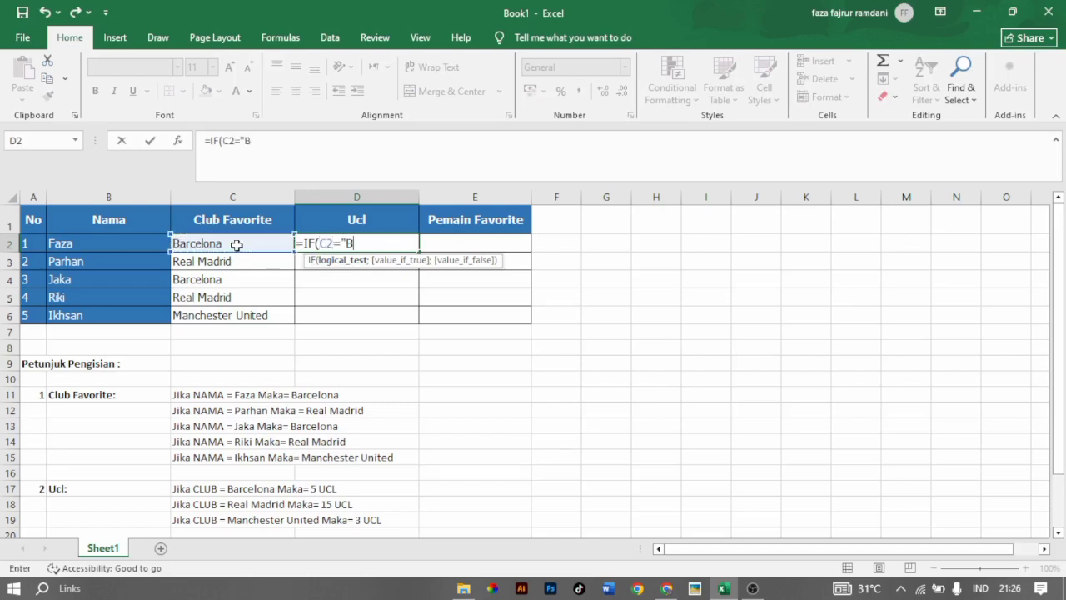
text(arcelona)
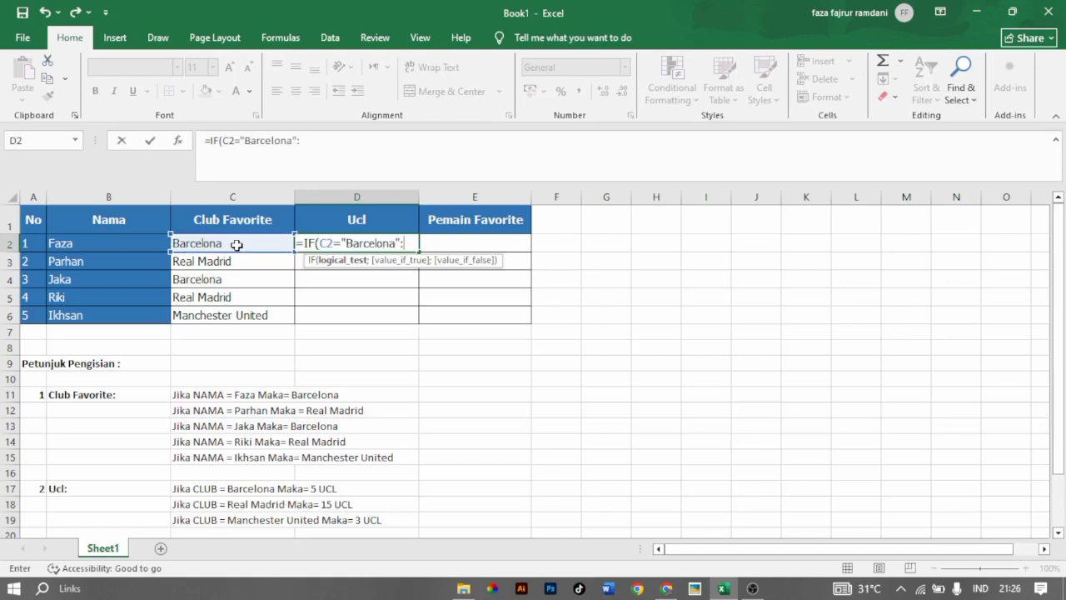
text(":)
key(BackSpace)
text(;)
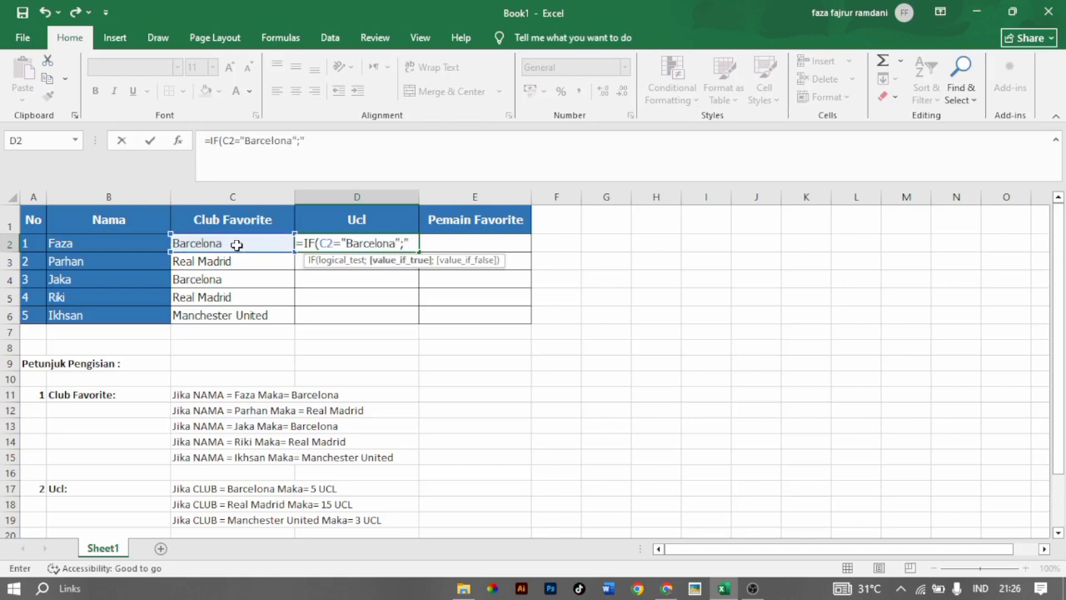
text("5)
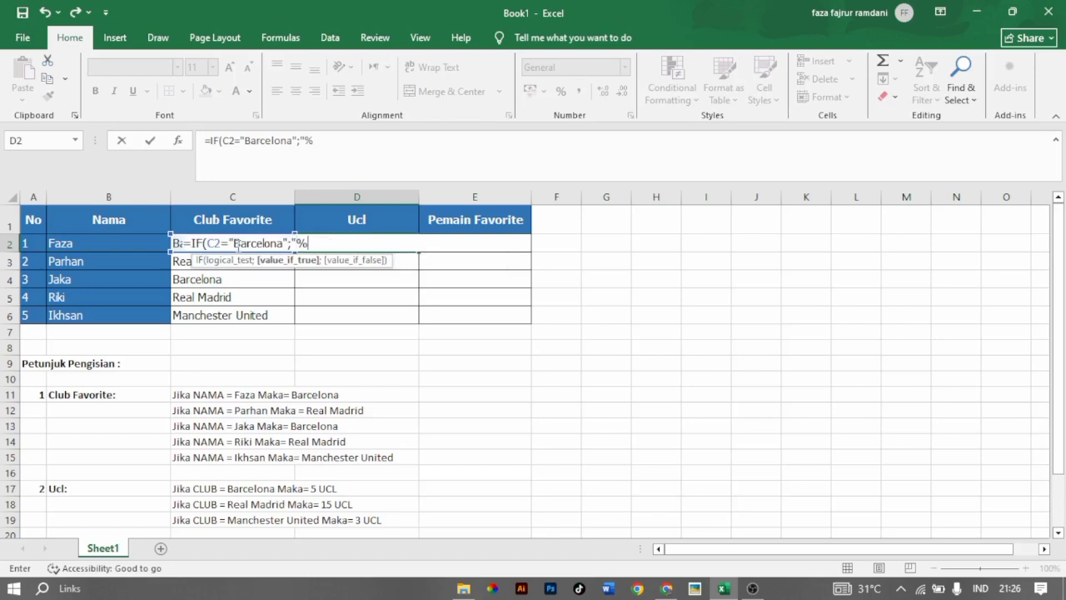
text( UCL";)
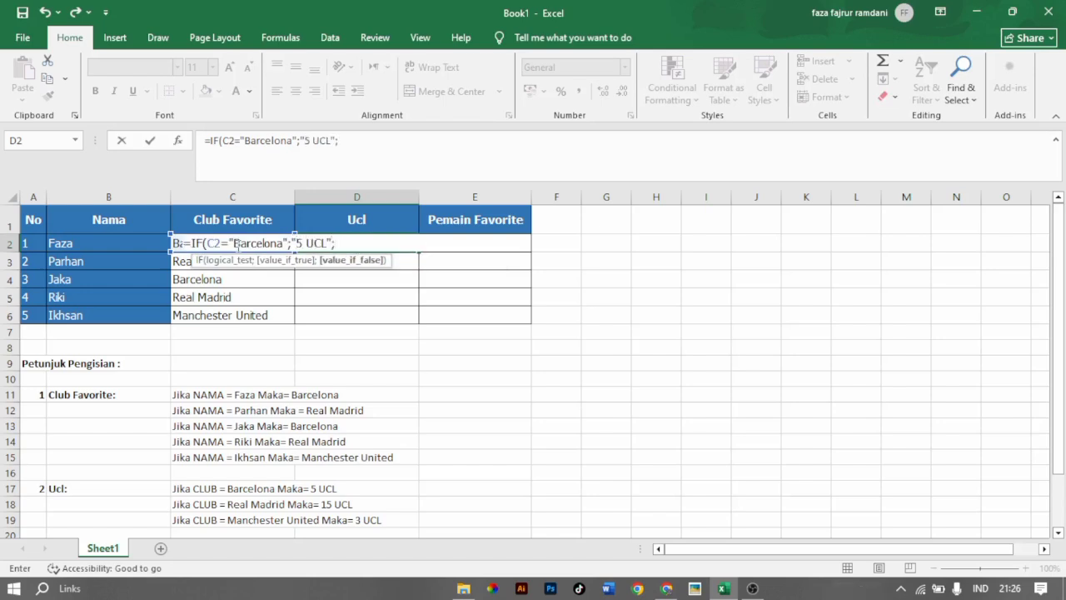
text( IF()
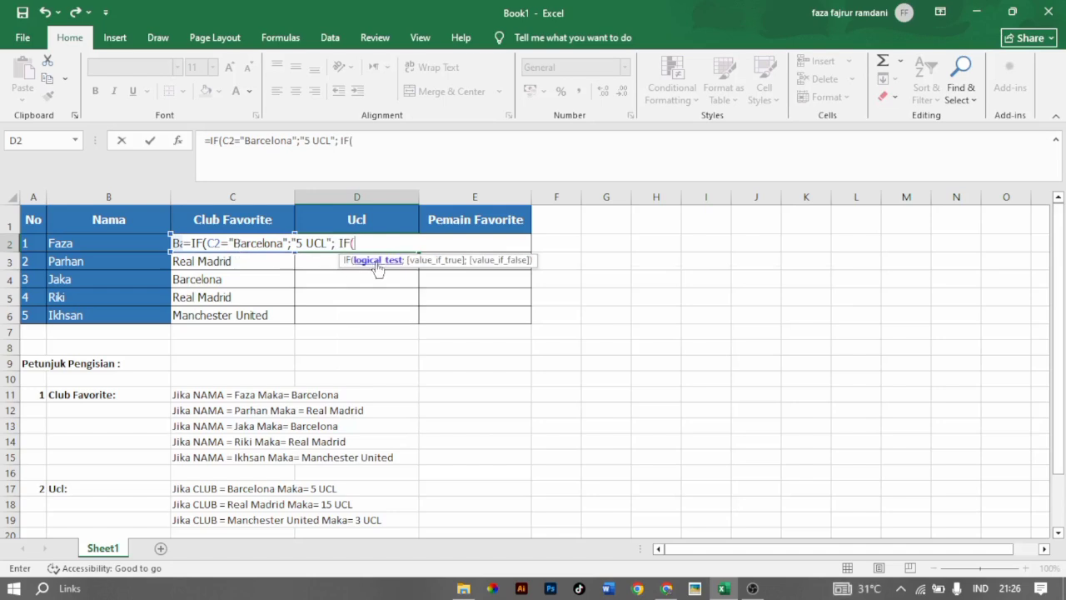
Nest a second IF in the D2 formula that returns "15 UCL" when C2 equals "Real Madrid".
click(189, 263)
key(Up)
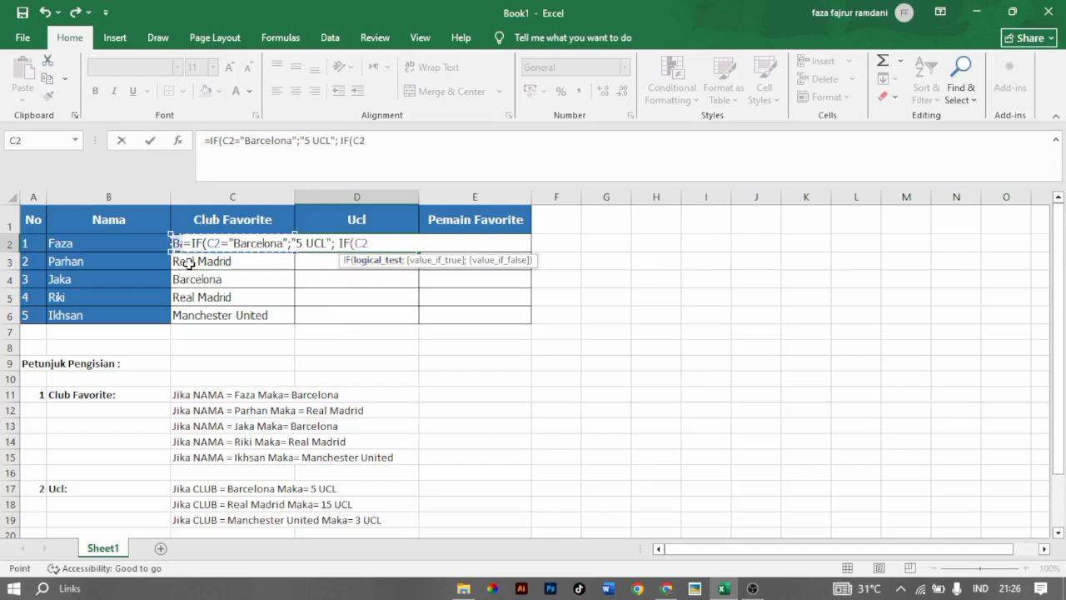
text(=")
text(Real )
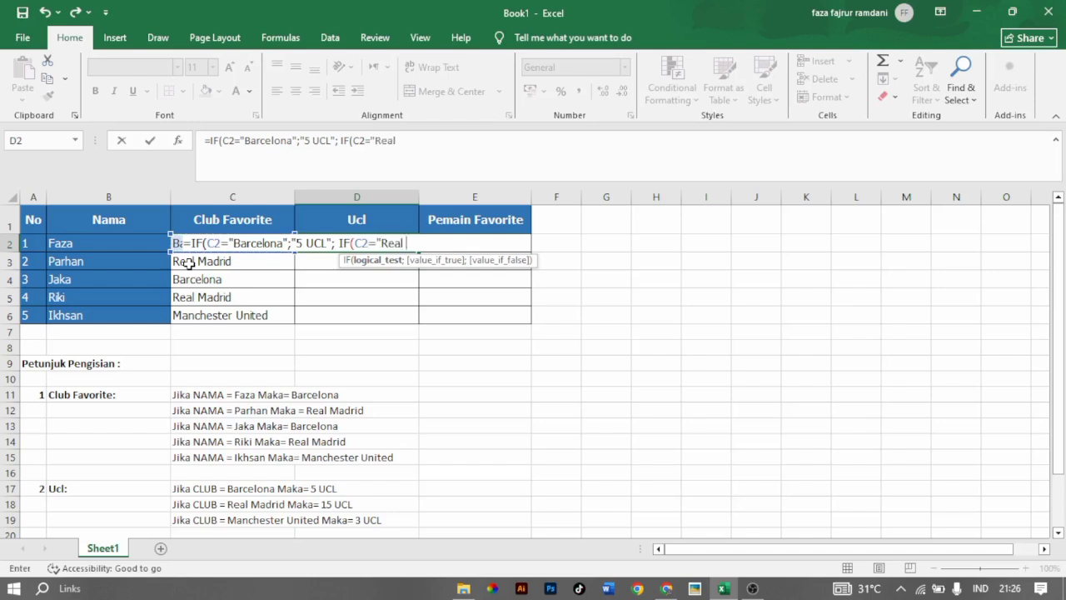
text(Madrid";)
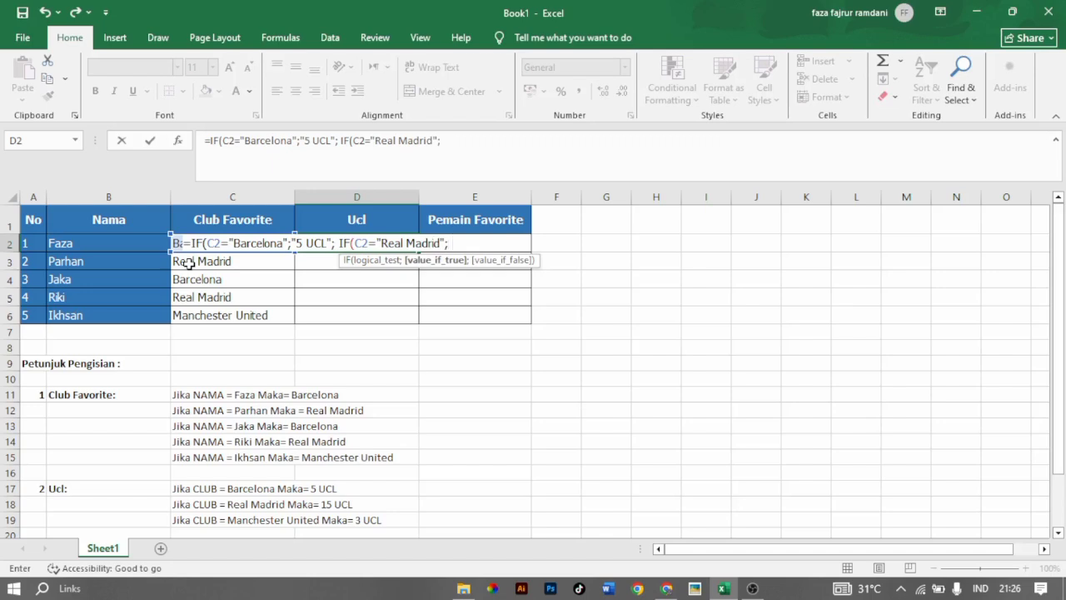
text( "15 UCL"; )
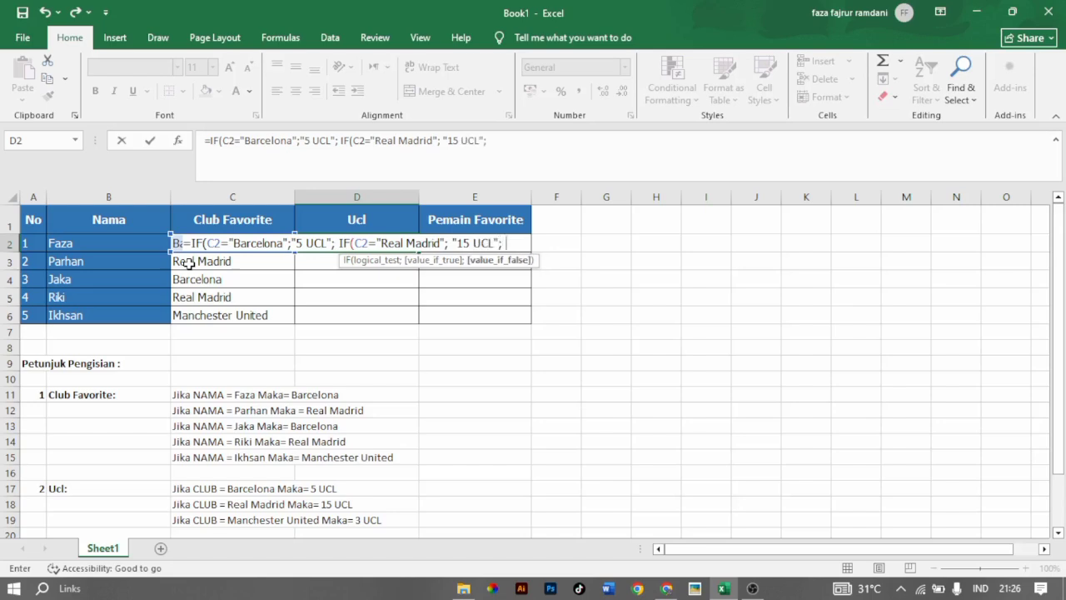
text(IF()
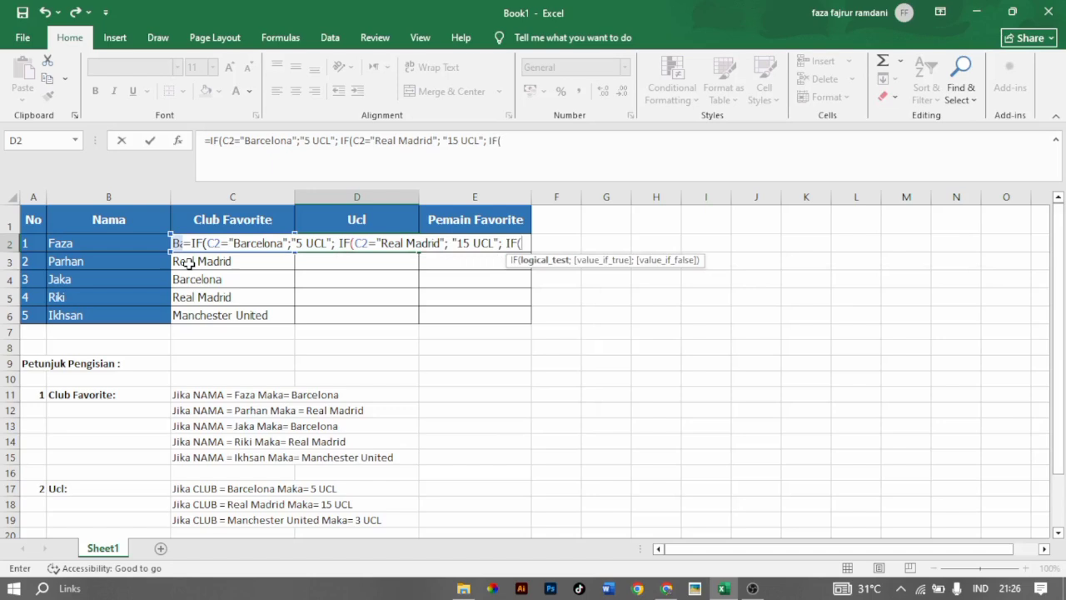
text(C2=)
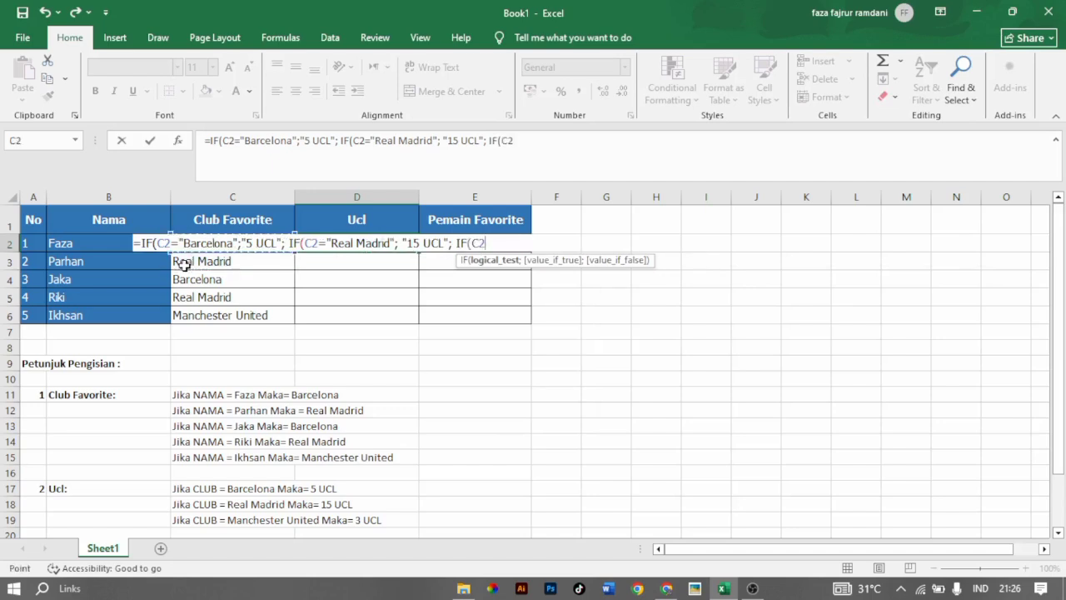
text("Manchester )
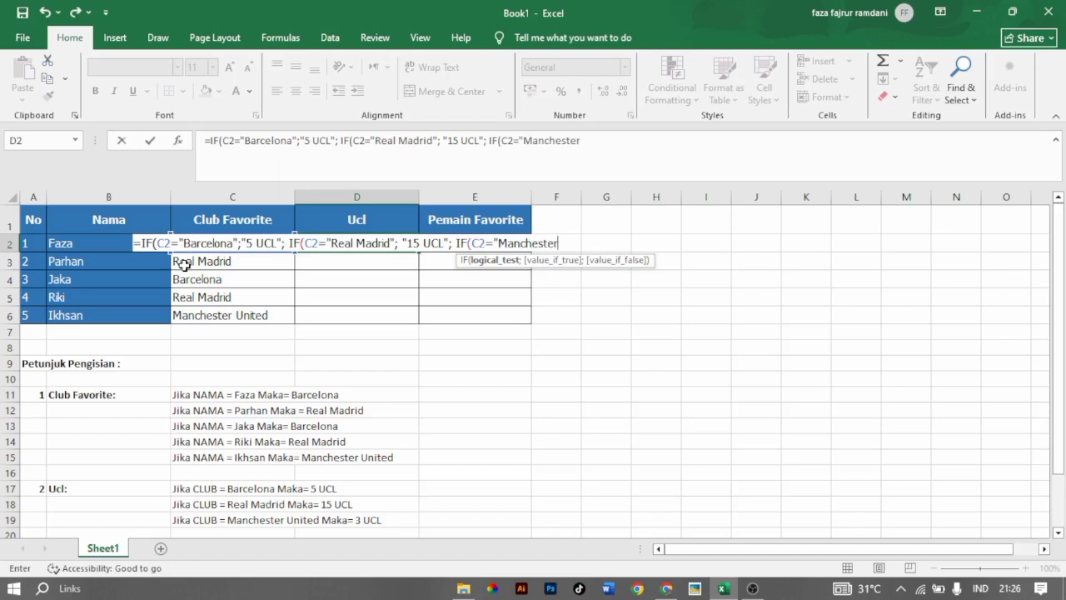
text(United)
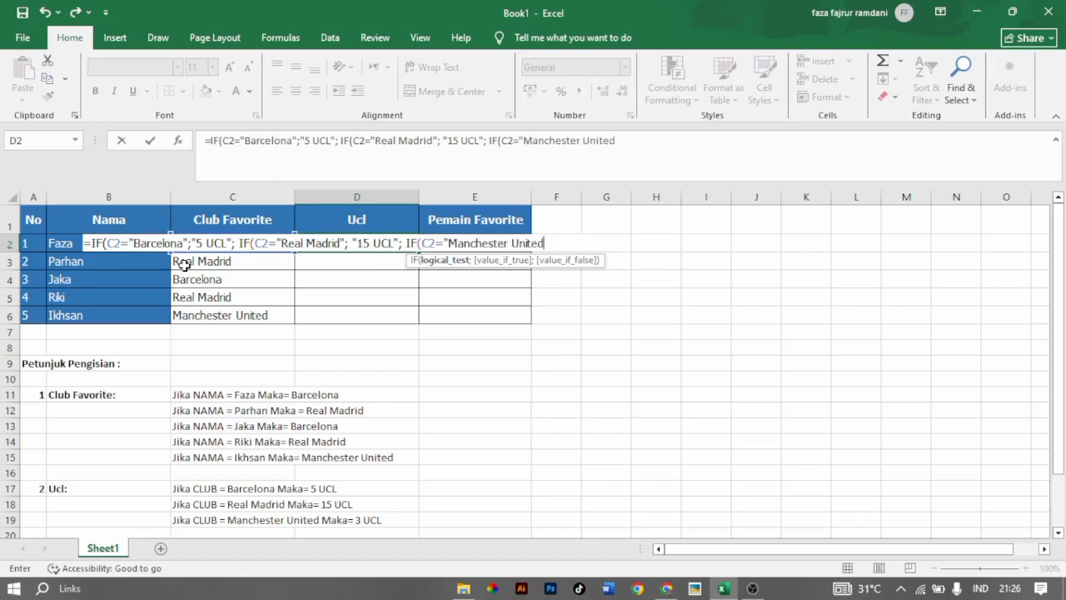
text(";)
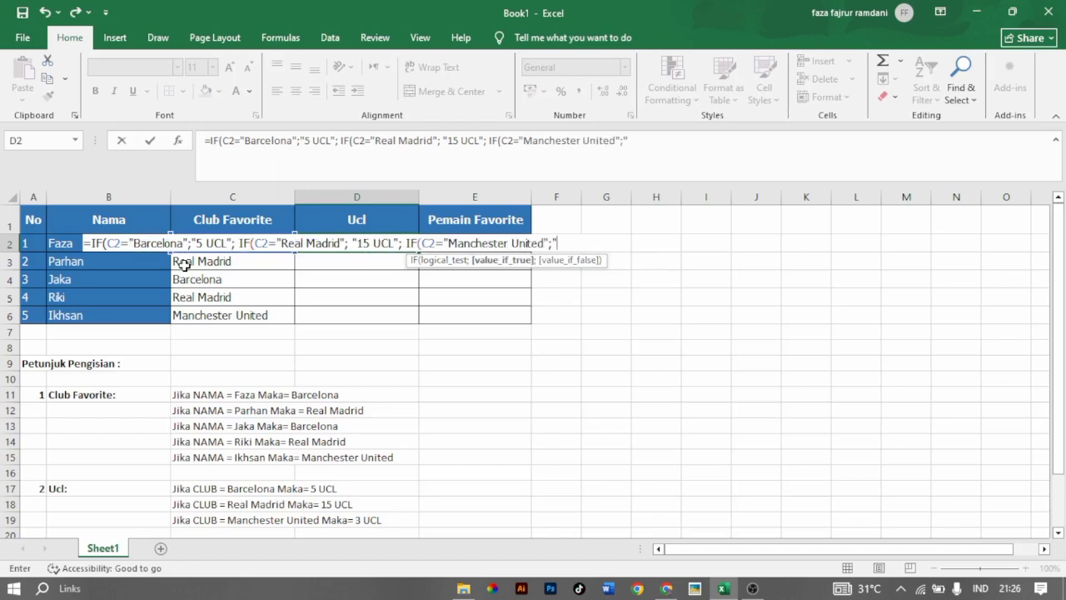
text("3 UCL";0)
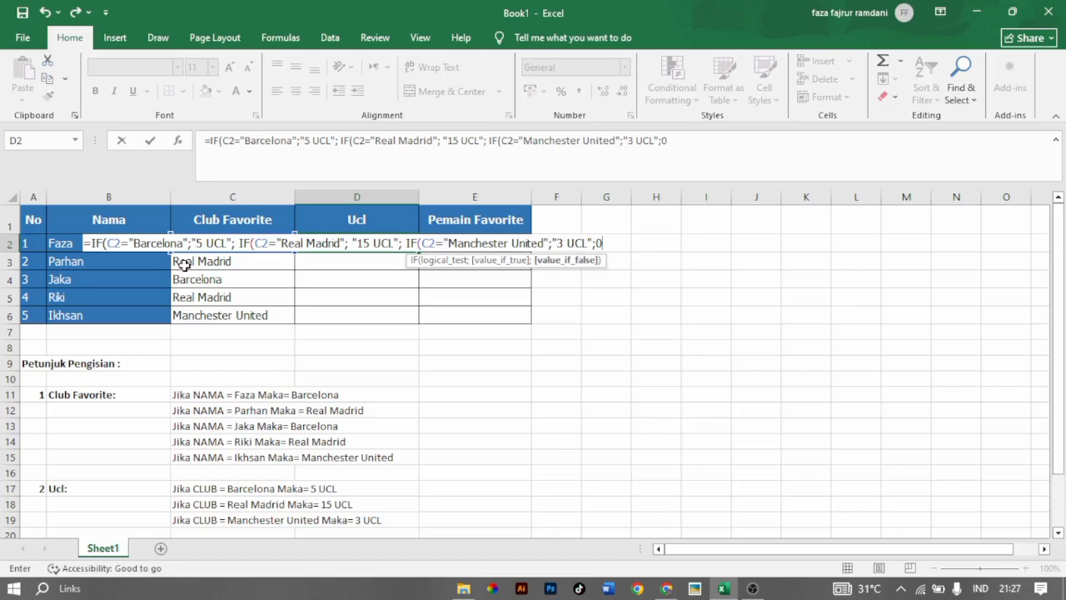
text())))
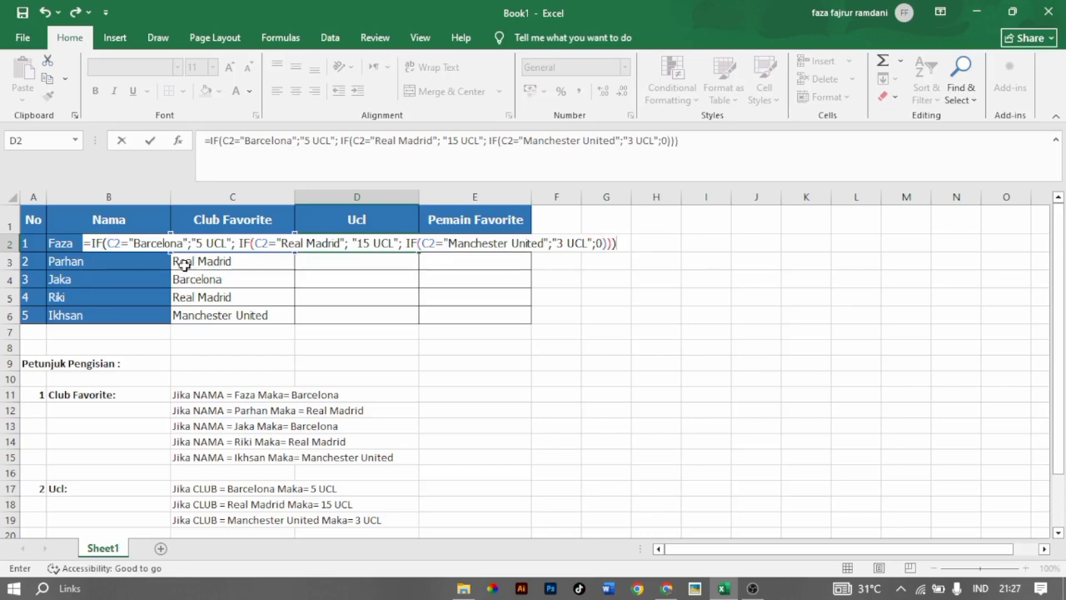
Complete the D2 formula with 0 as the final value if false, closing all three IFs, and fill it down to D6.
key(Return)
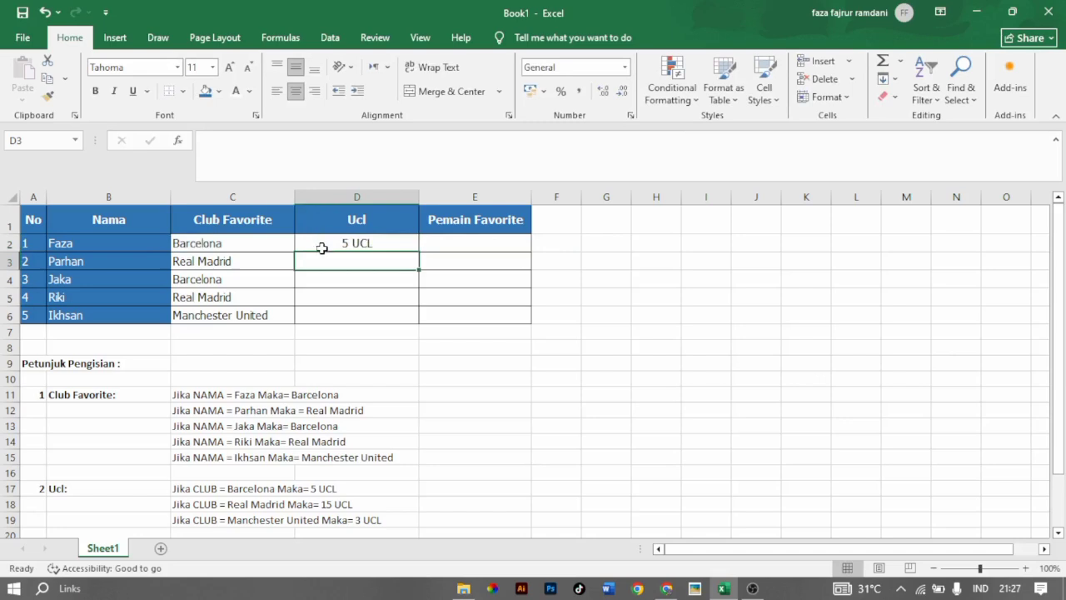
click(371, 241)
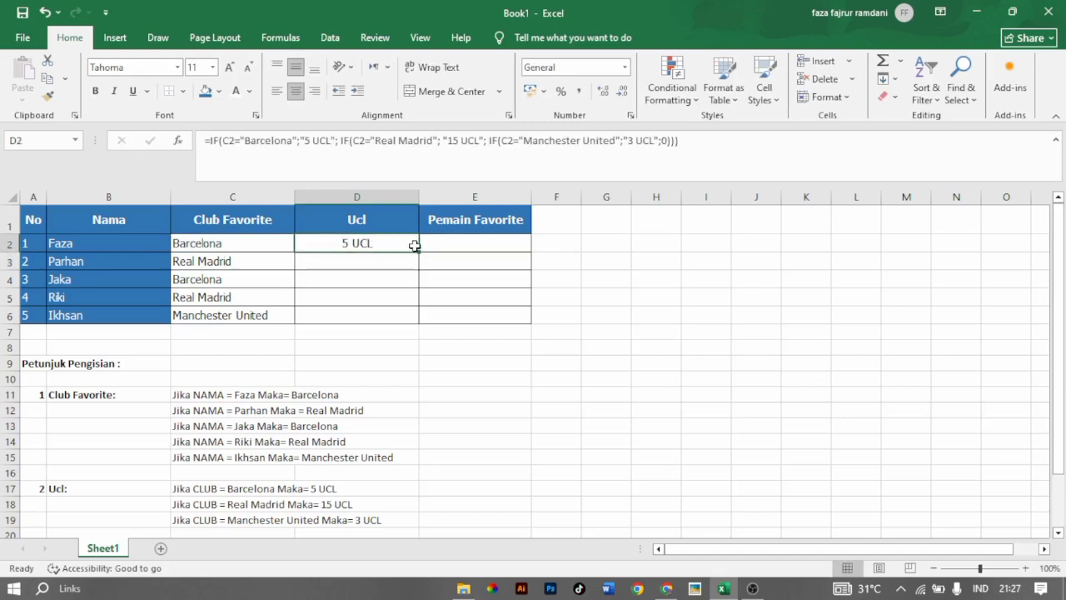
drag(418, 251, 410, 316)
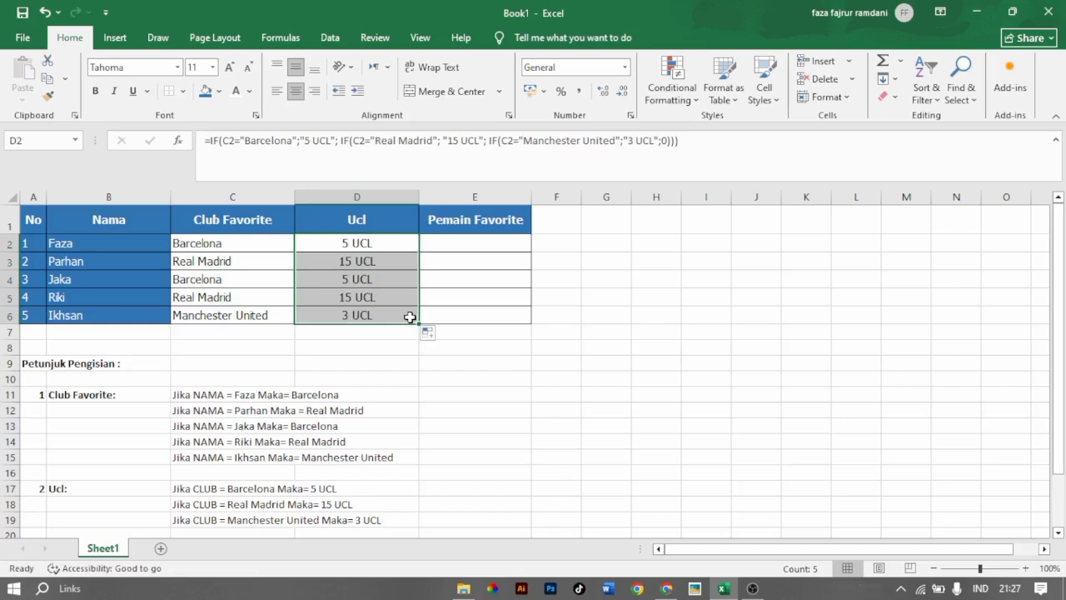
Start an IF formula in E2 that tests whether B2 equals the first person's name in the Nama column.
click(495, 240)
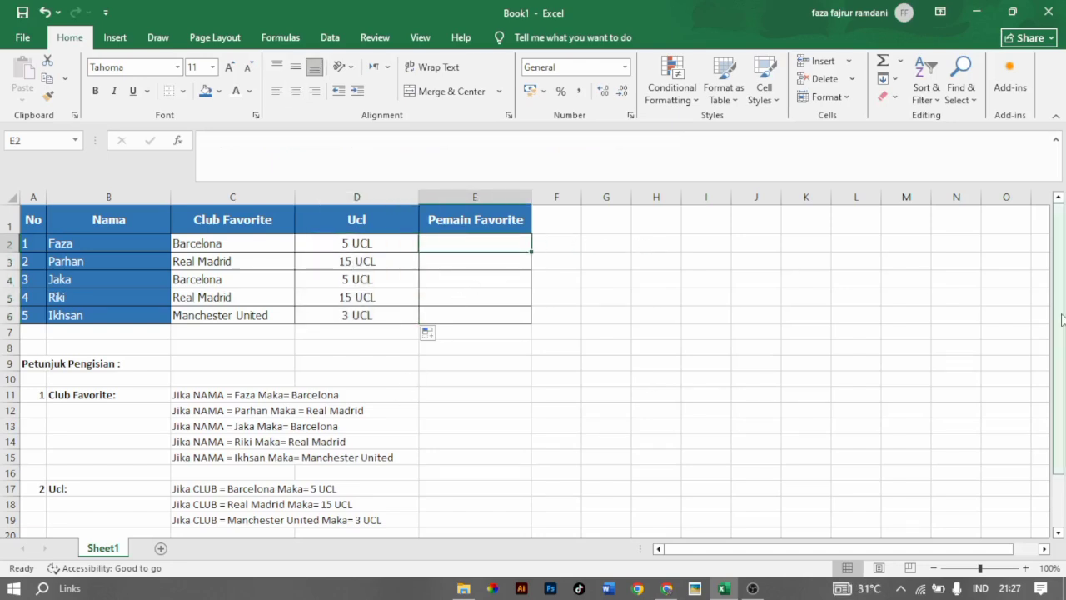
drag(1059, 317, 1060, 433)
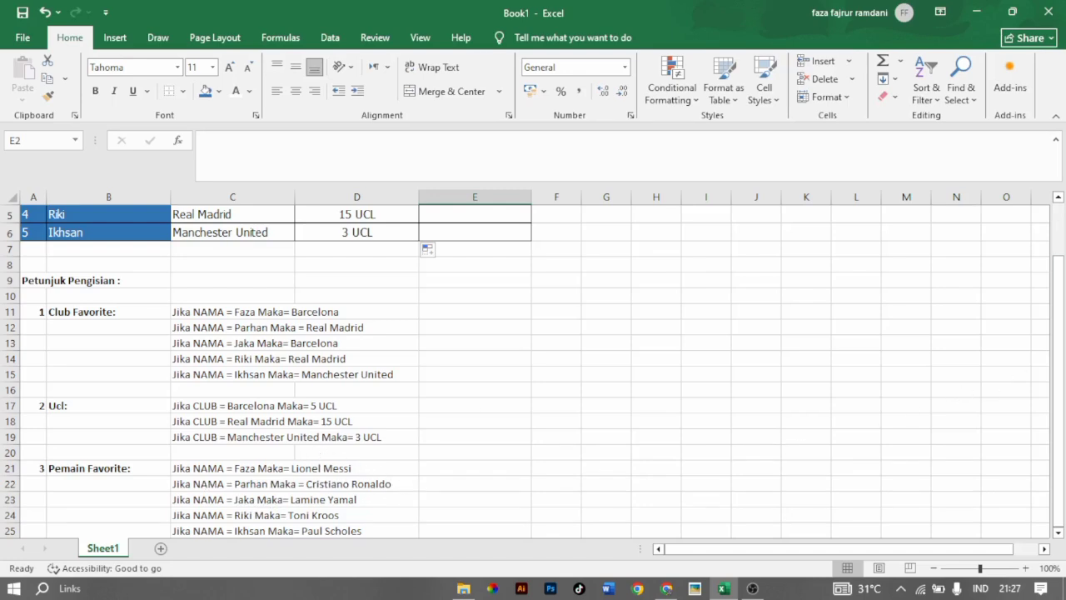
drag(1059, 364, 1058, 312)
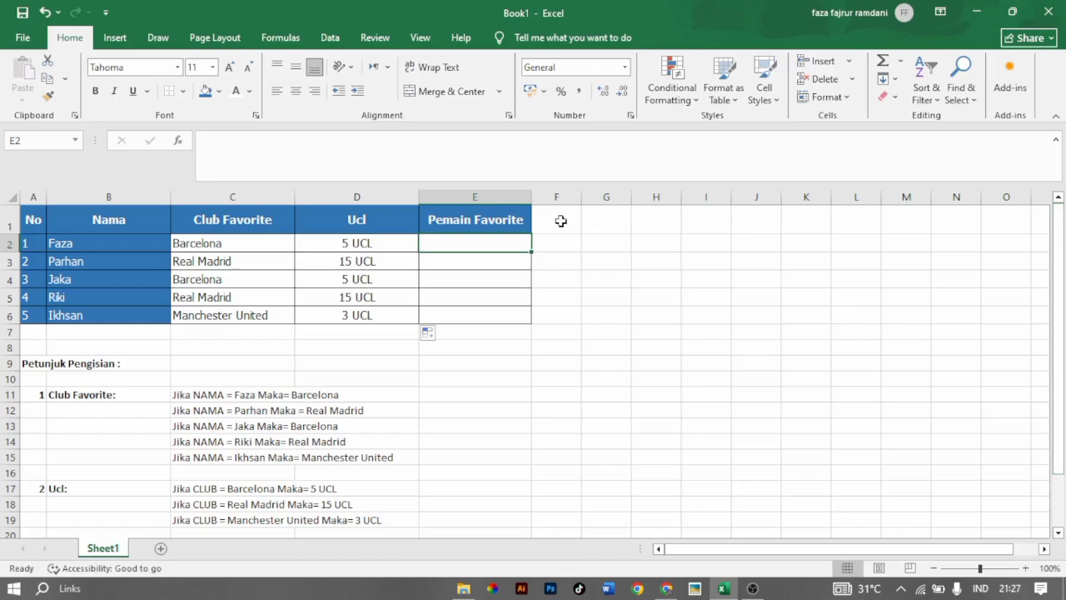
text(=IF()
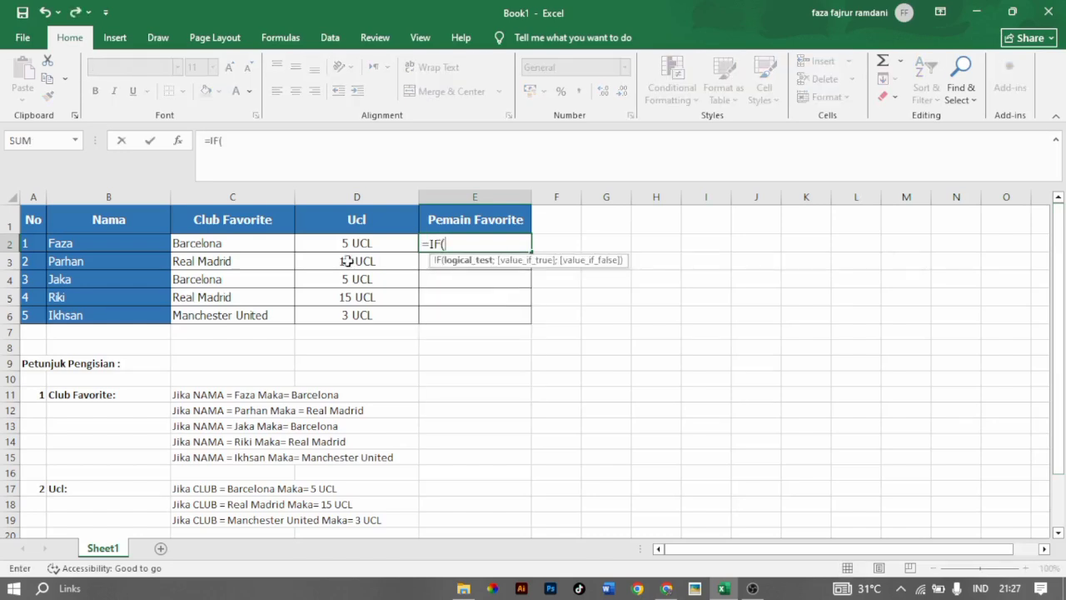
click(115, 241)
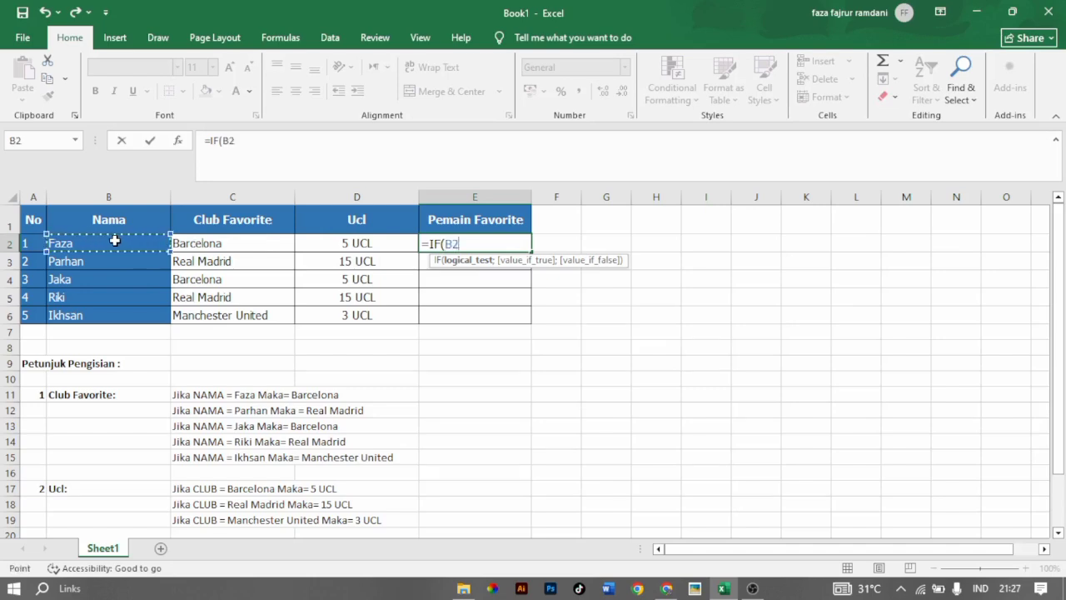
text(=)
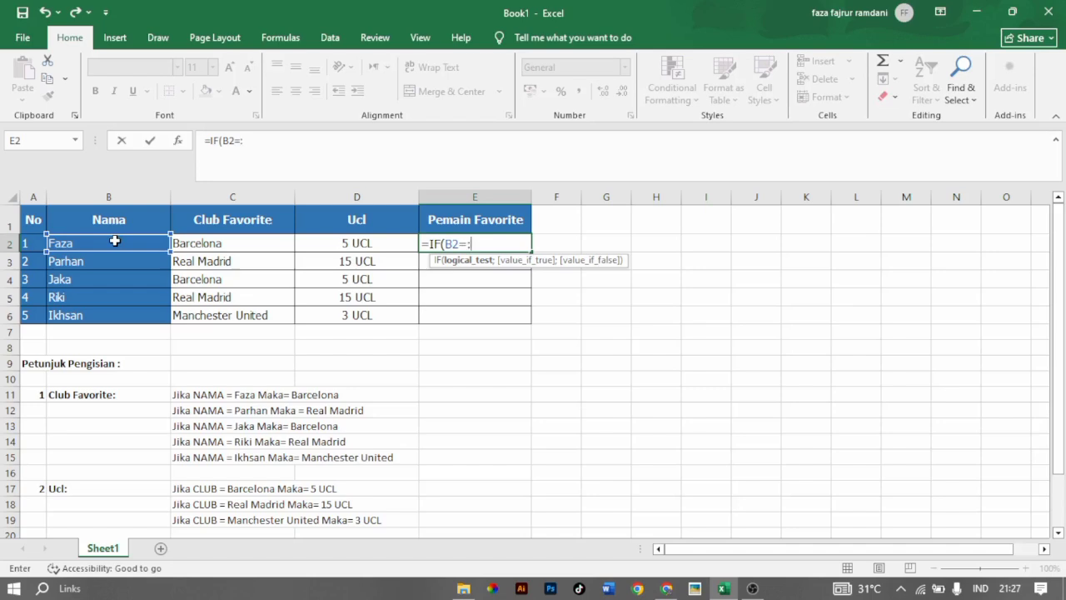
text("Faza";)
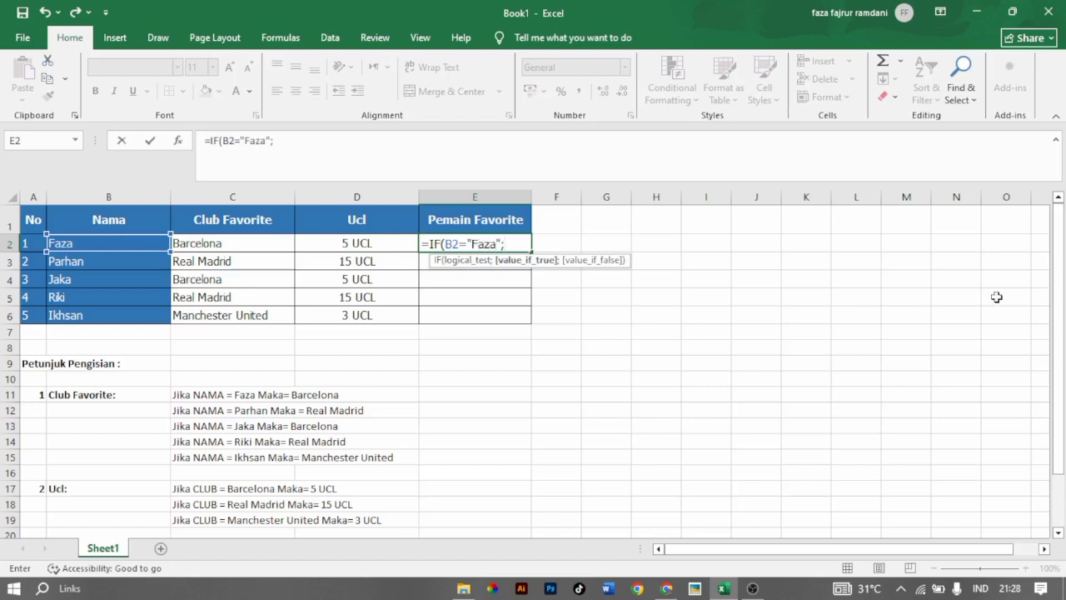
Enter "Lionel Messi" as the value if true of the first IF in the E2 formula.
mouse_move(1063, 297)
mouse_down()
mouse_move(1062, 441)
mouse_move(1063, 293)
mouse_up()
text(Lione;)
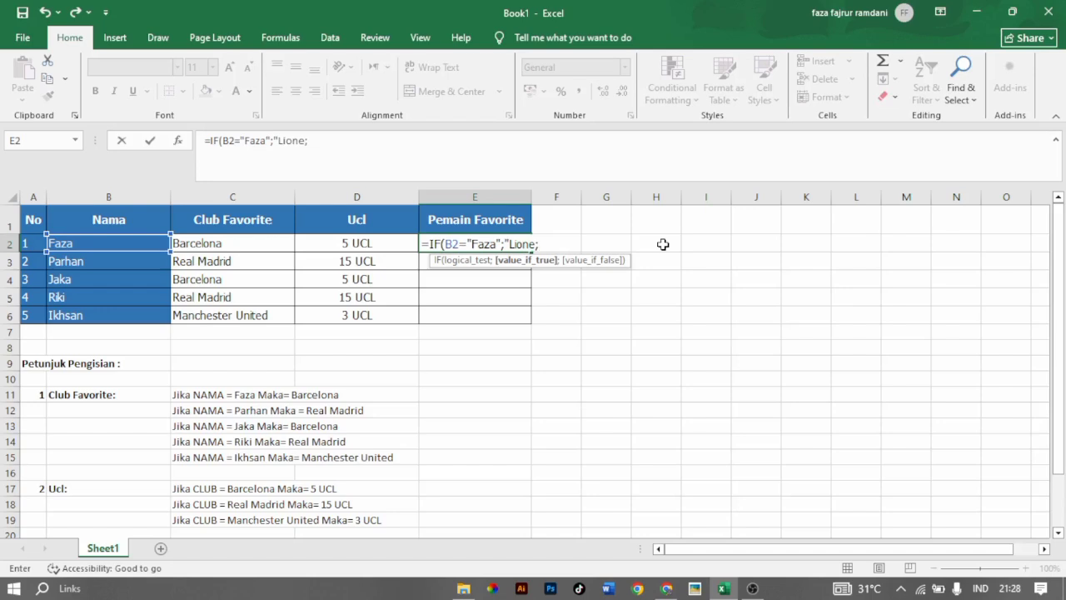
text( Messi)
Nest a second IF in E2 that returns "Cristiano Ronaldo" when B2 equals the second person's name, and open a third IF.
text(; IF()
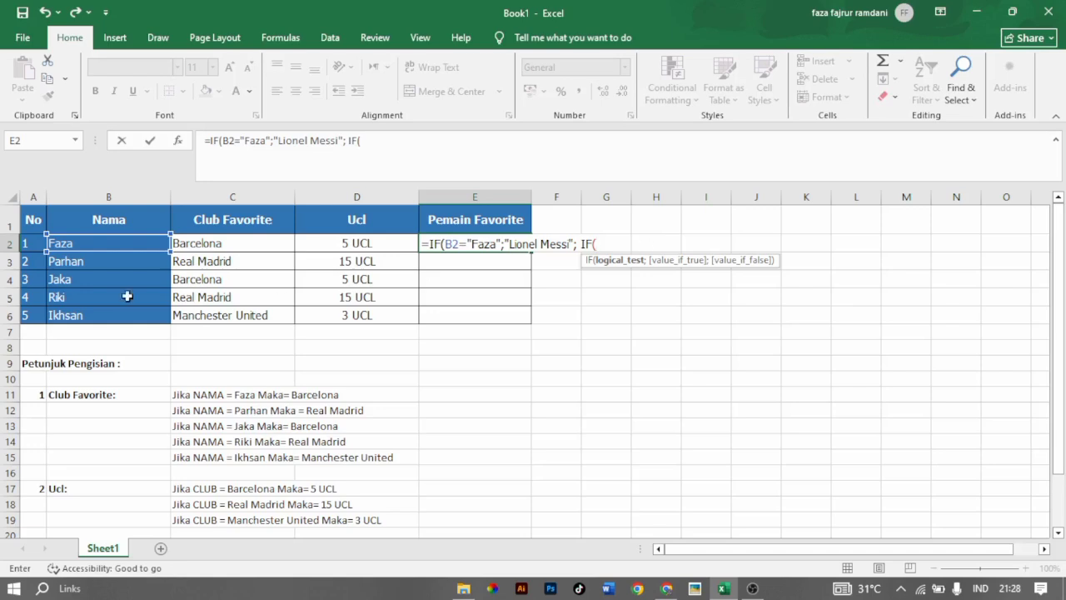
click(96, 243)
text(=)
text("Parha)
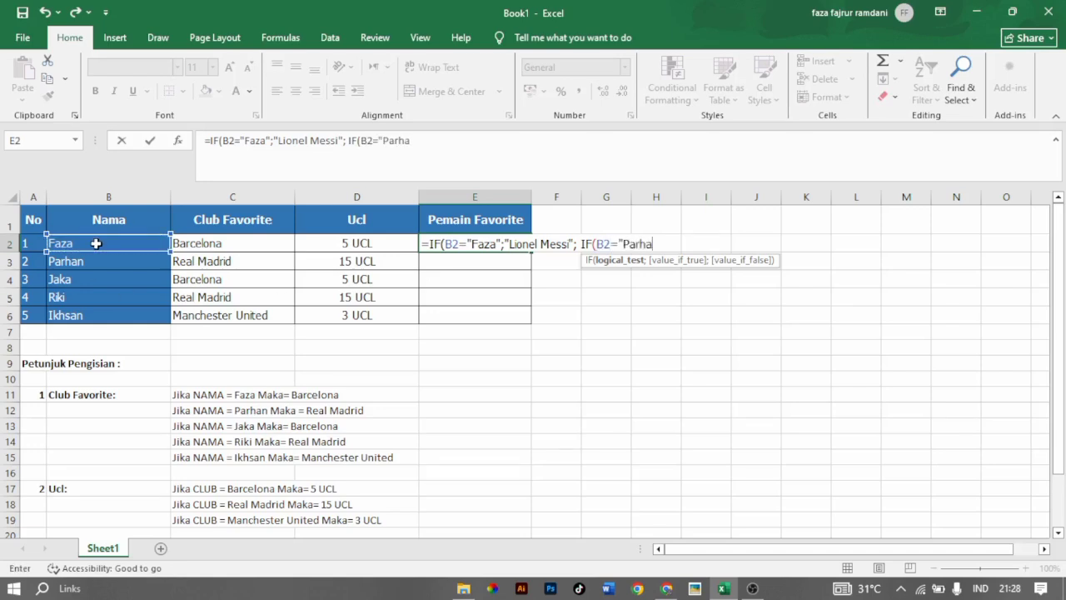
text(n";)
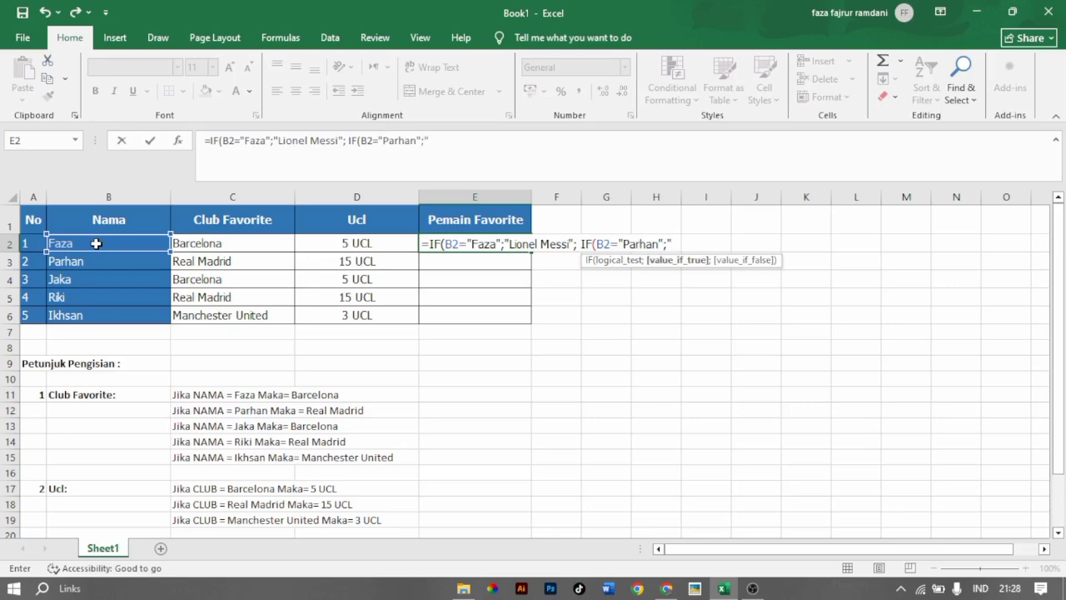
drag(1056, 273, 1056, 273)
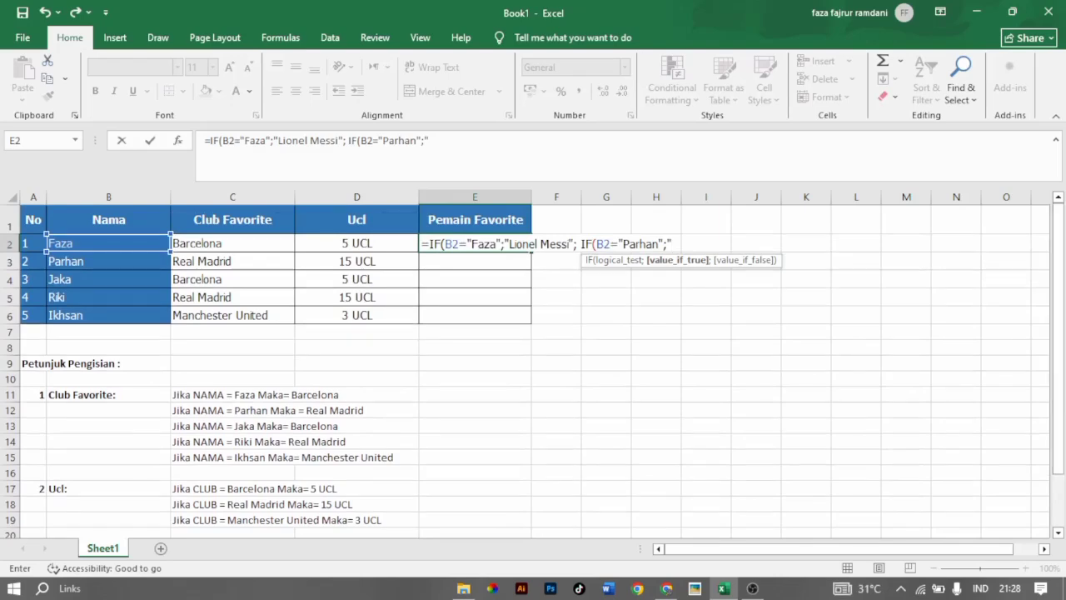
text(Cristiano Ronald)
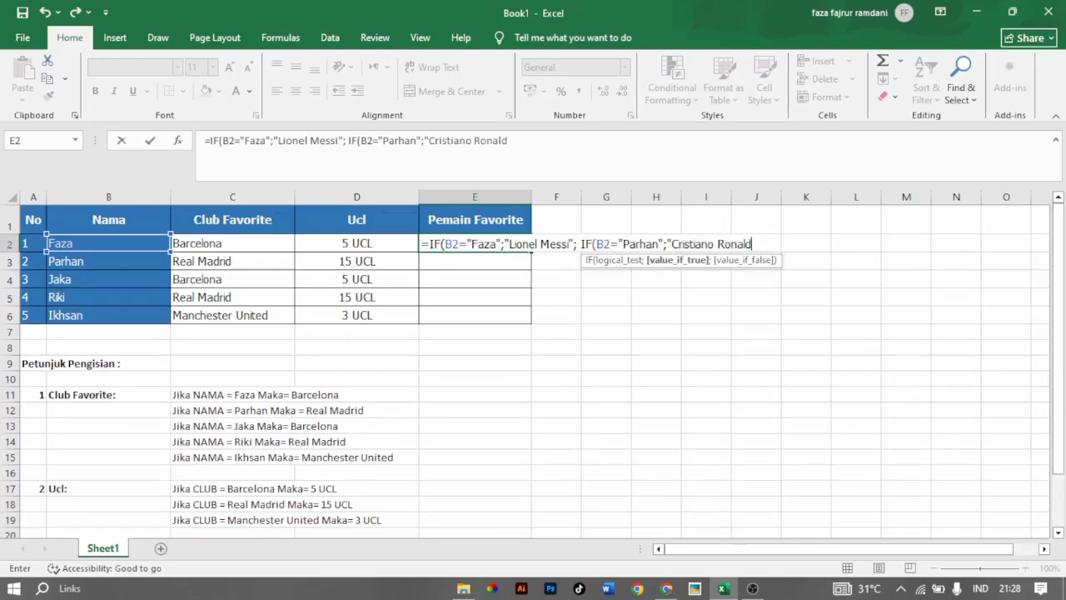
text(o";i)
key(Tab)
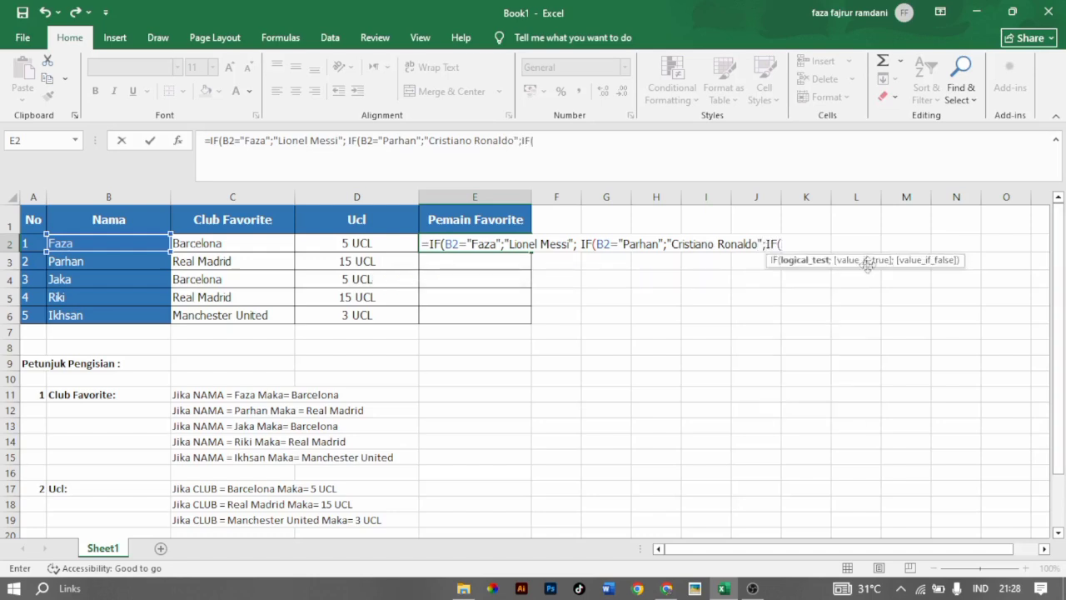
click(140, 248)
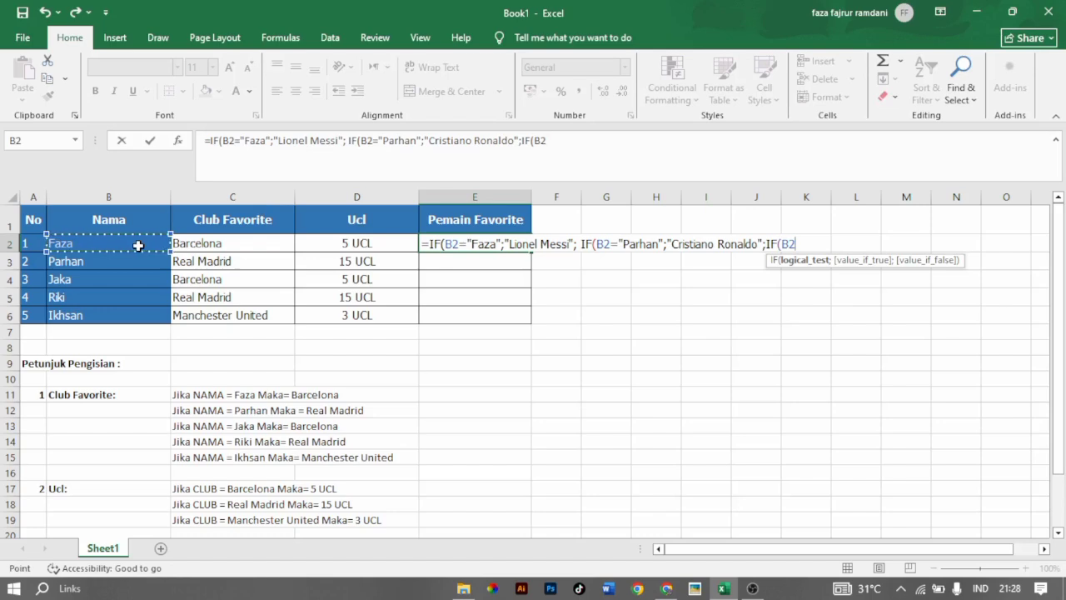
key(BackSpace)
key(Return)
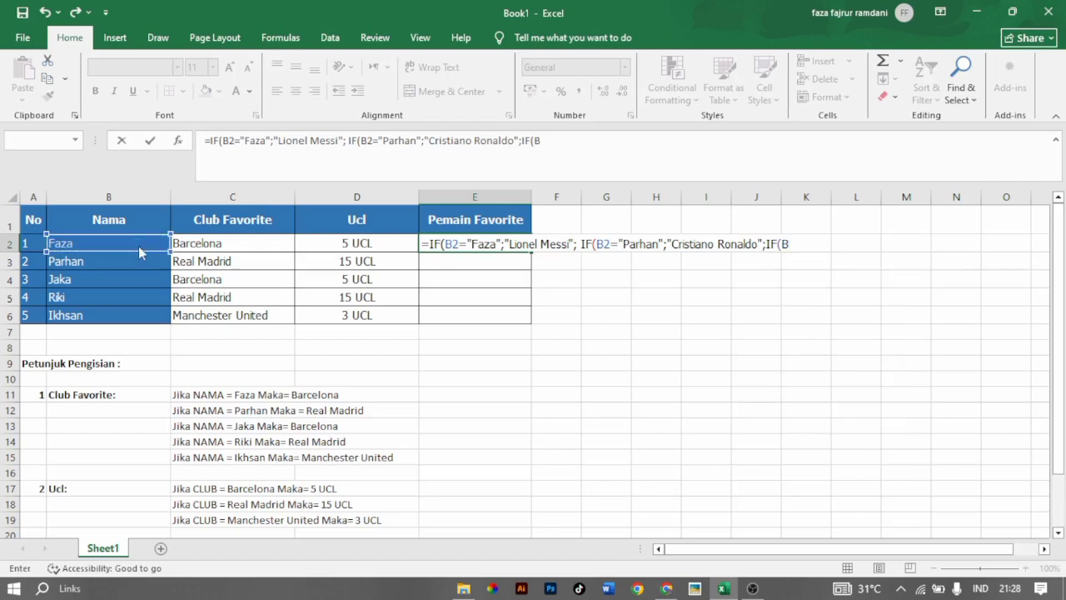
click(560, 344)
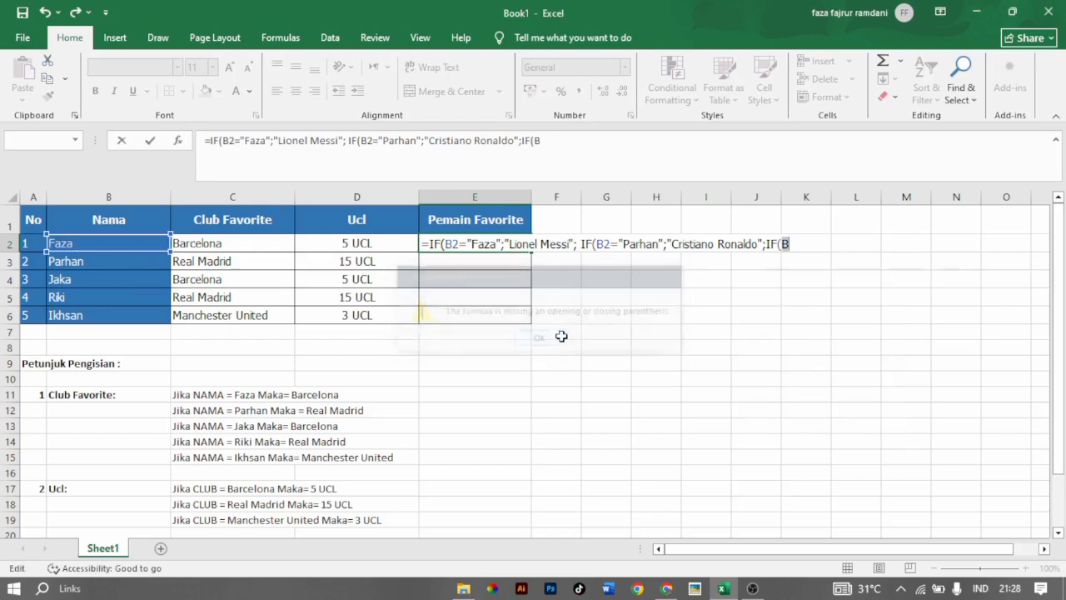
key(BackSpace)
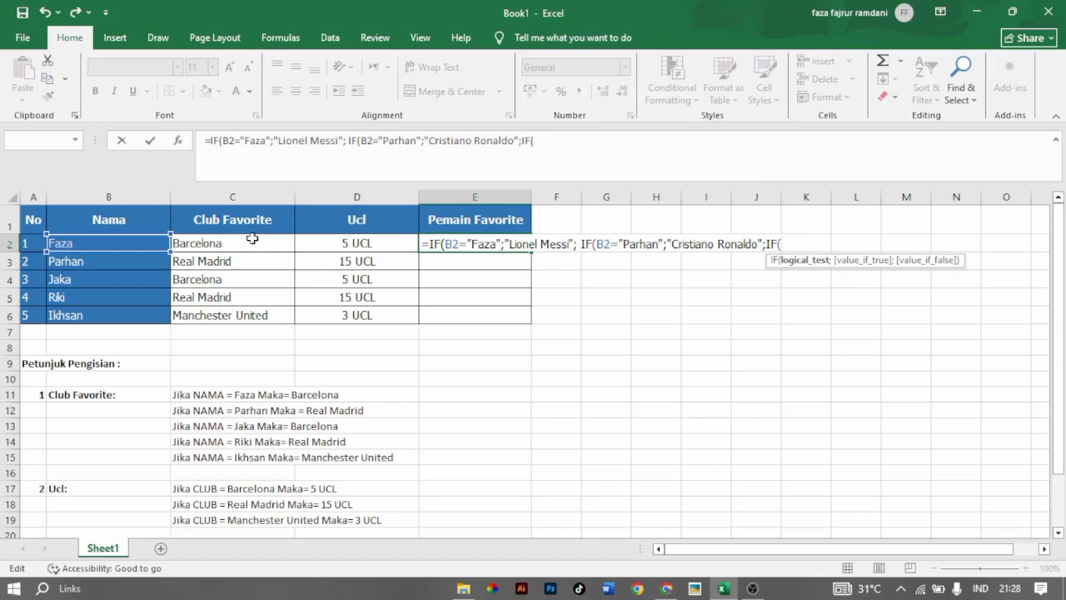
Make the third IF in the E2 formula return "Lamine Yamal" when B2 equals the third person's name.
click(154, 243)
text(=)
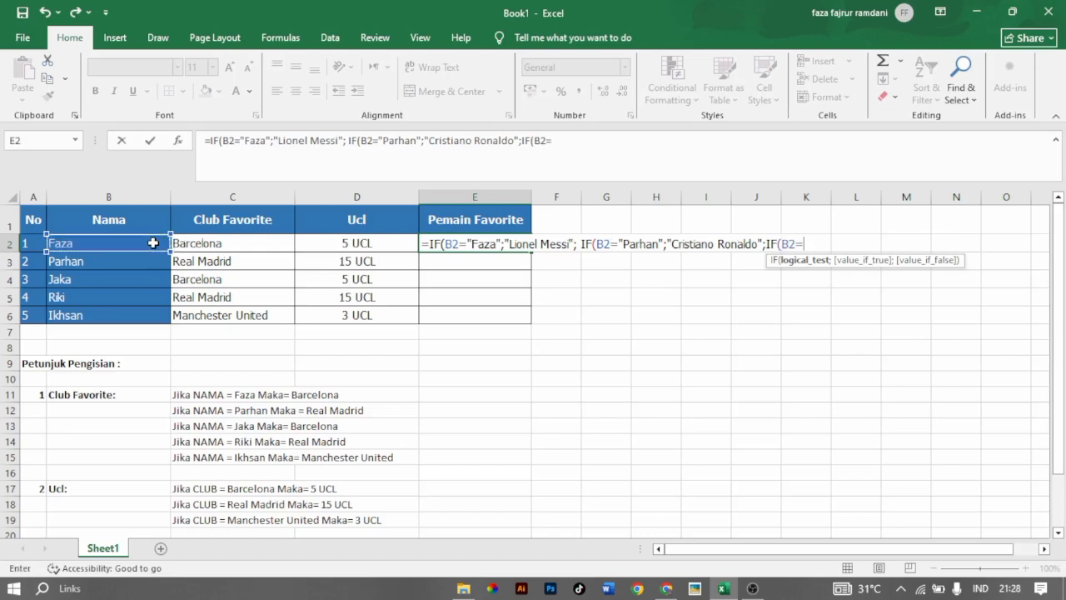
text("Jaka";")
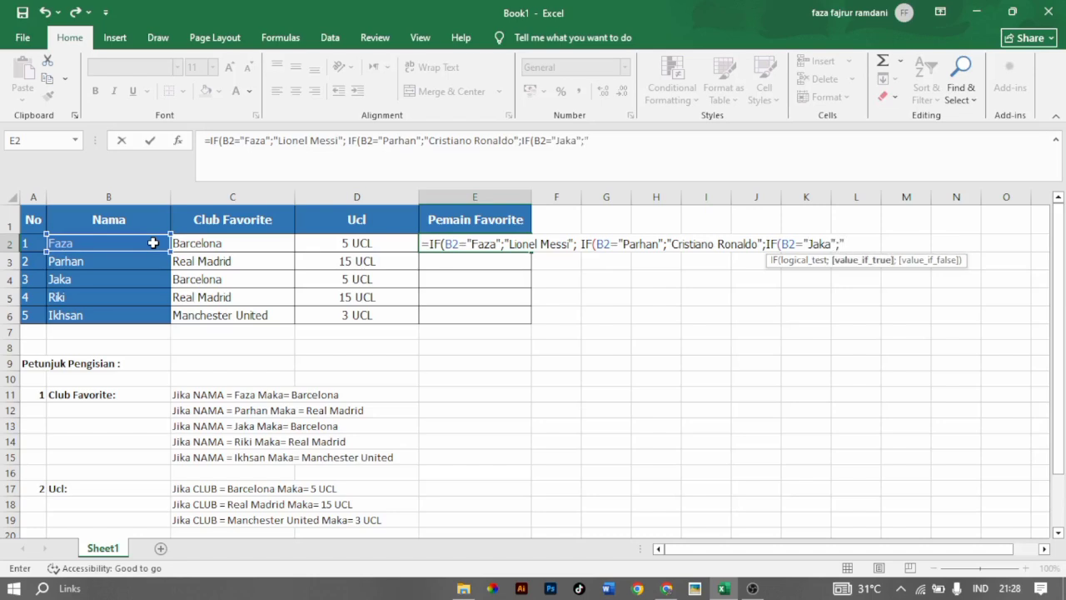
text(Lamine Yamal)
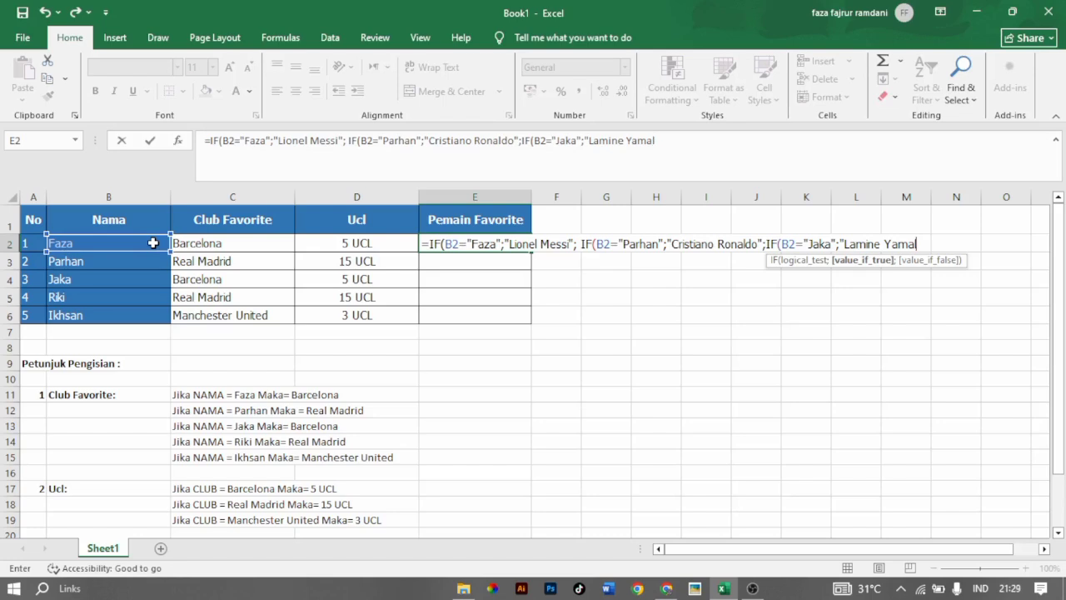
text(";IF()
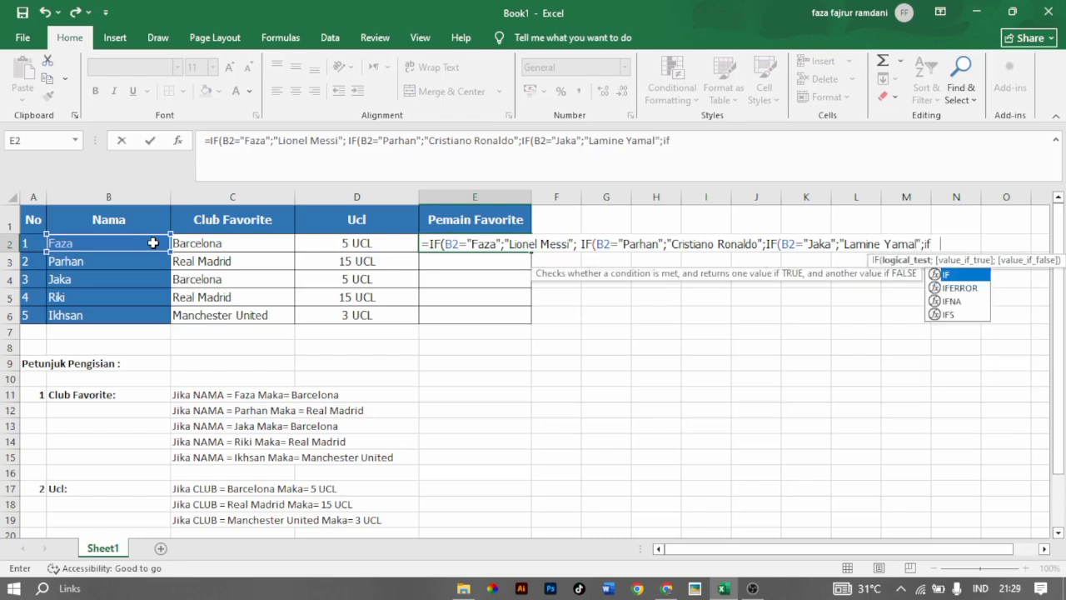
Nest a fourth IF in the E2 formula that tests whether B2 equals the fourth person's name in the Nama column.
click(108, 241)
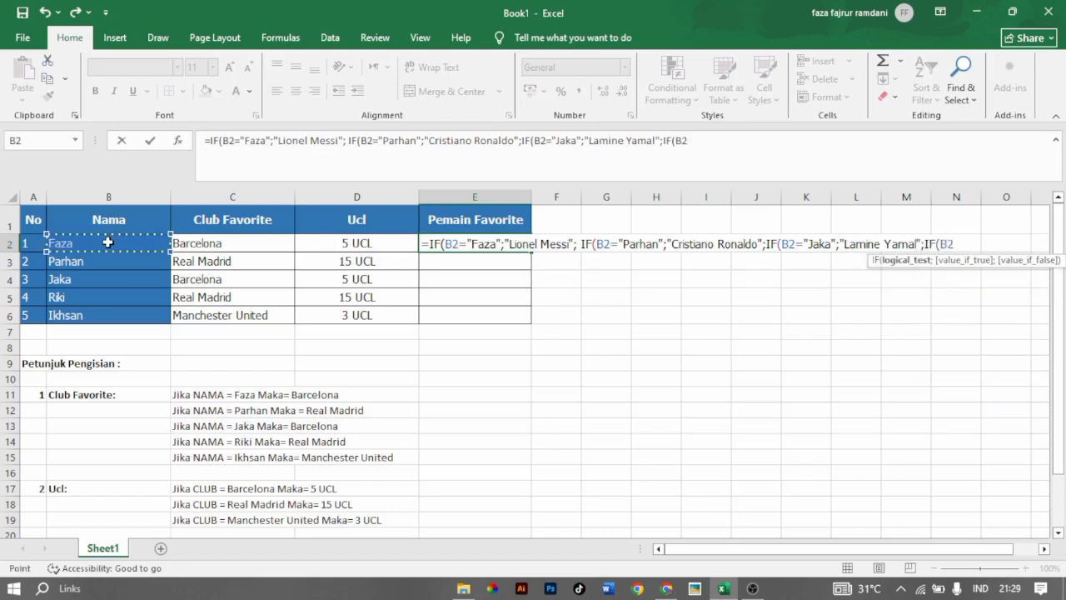
text(=)
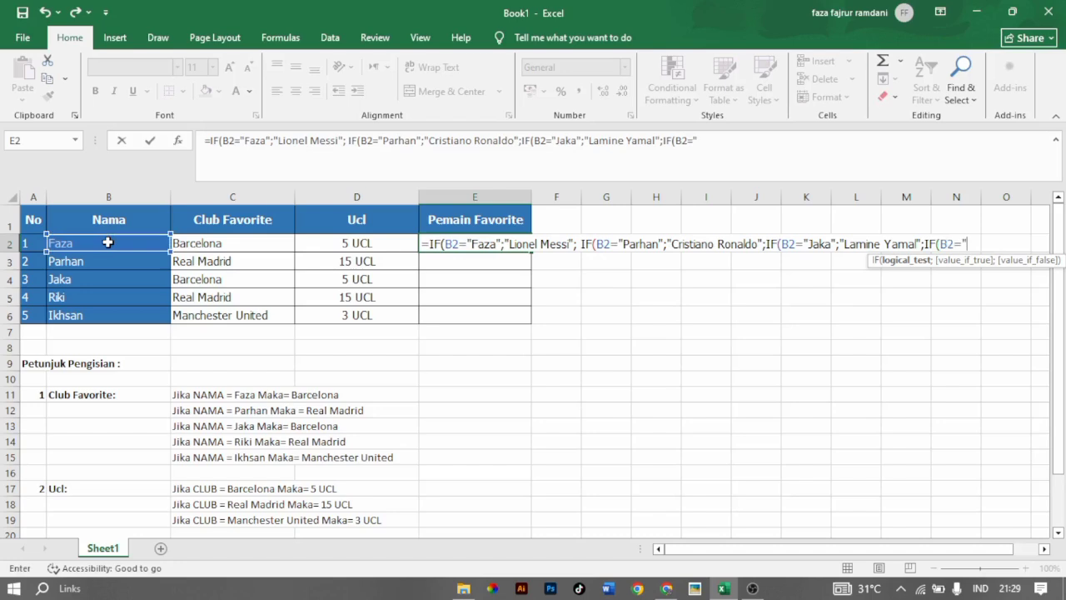
text("Riki";)
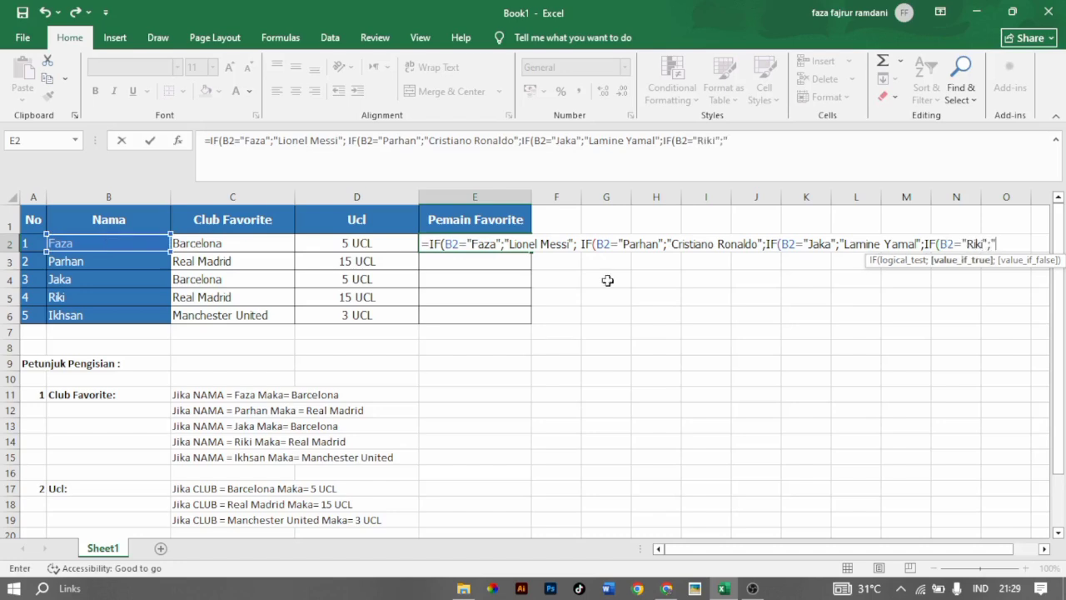
text(")
Enter "Toni Kroos" as the value if true of the fourth IF in the E2 formula.
mouse_move(1059, 338)
mouse_down()
mouse_move(1061, 464)
mouse_move(1062, 325)
mouse_up()
text(T)
key(BackSpace)
text(Toni Lr)
key(BackSpace)
key(BackSpace)
text(Kross)
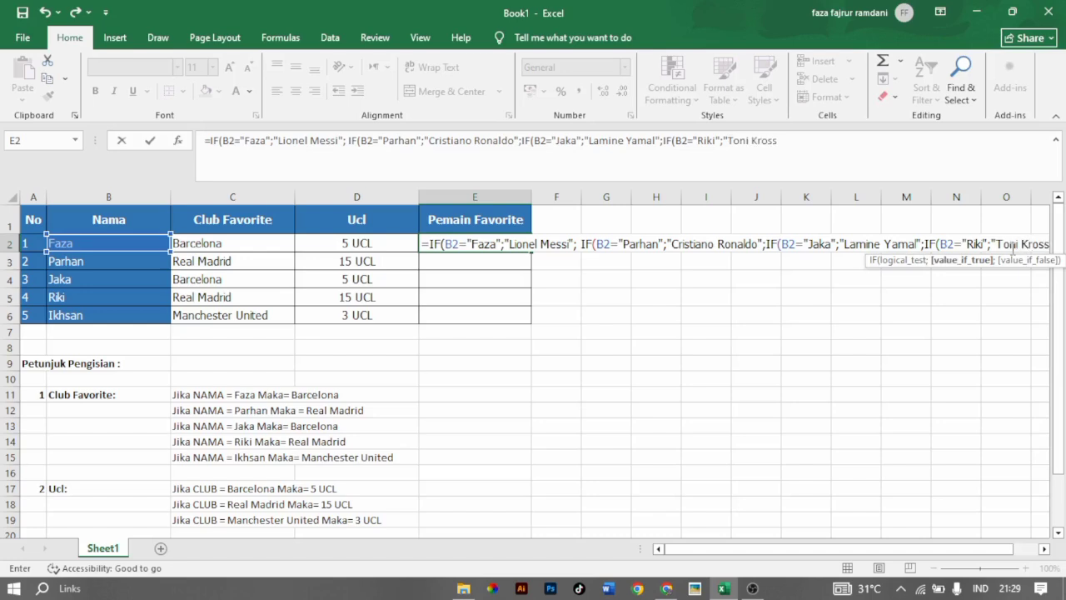
key(BackSpace)
key(BackSpace)
text(os:)
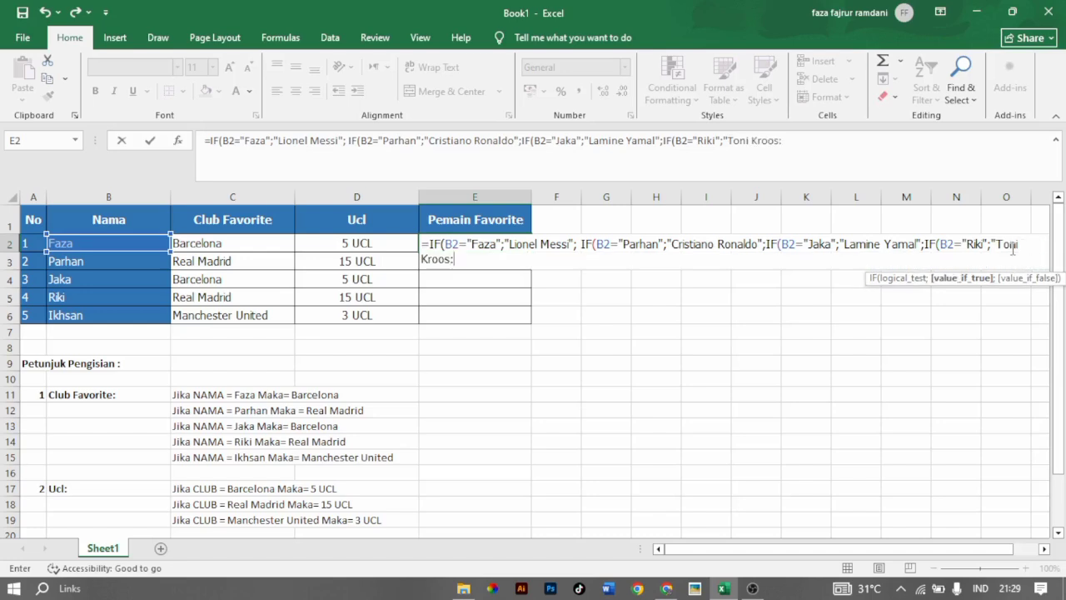
key(BackSpace)
text(";IF()
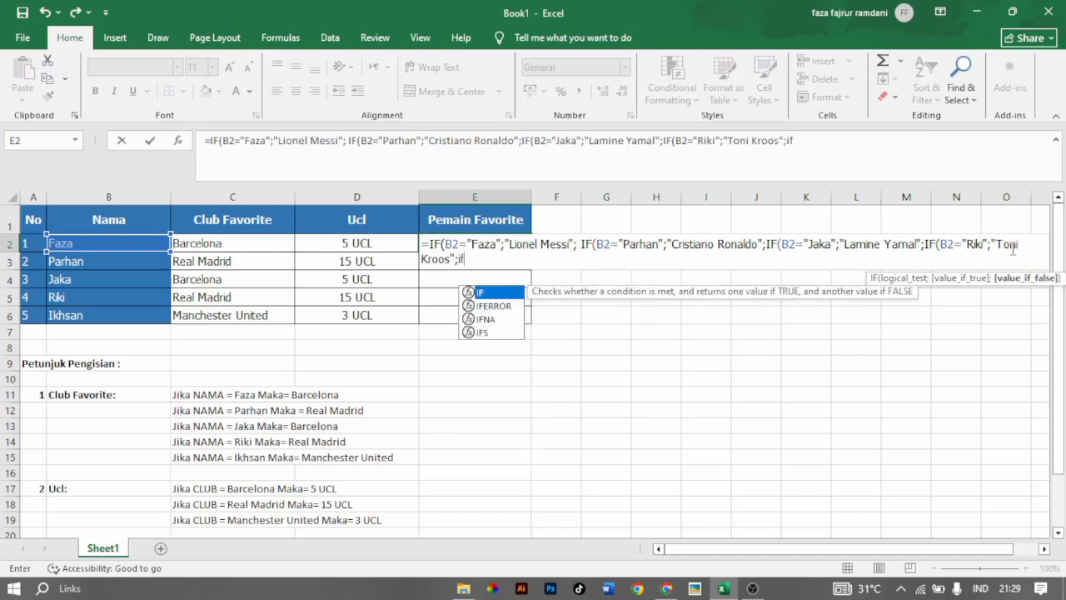
Nest a fifth IF in the E2 formula that tests whether B2 equals the fifth person's name in the Nama column.
click(122, 244)
text(=)
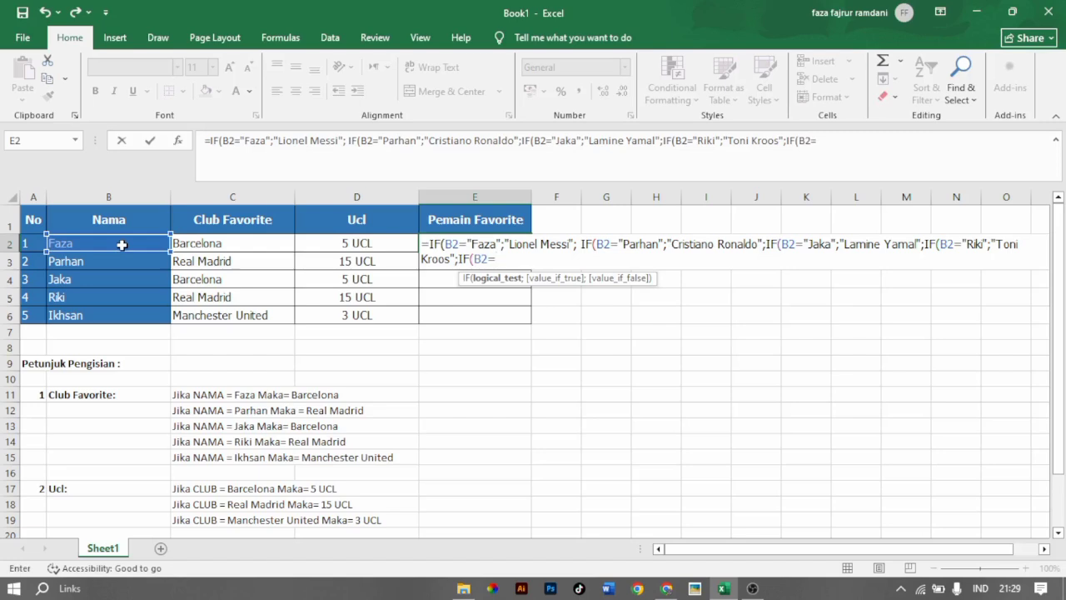
text("Ikhsan")
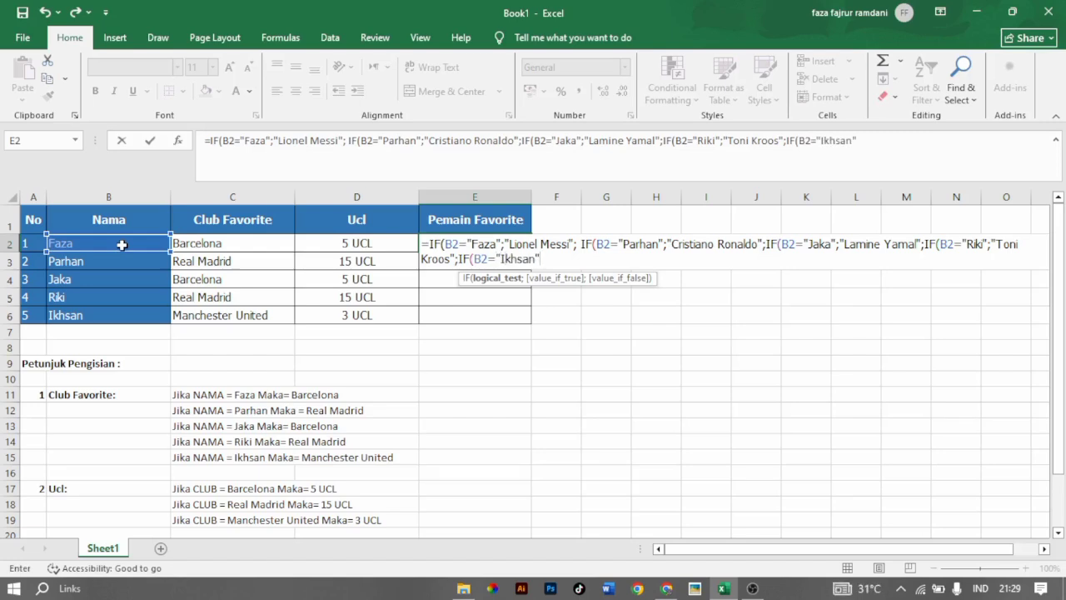
text(;")
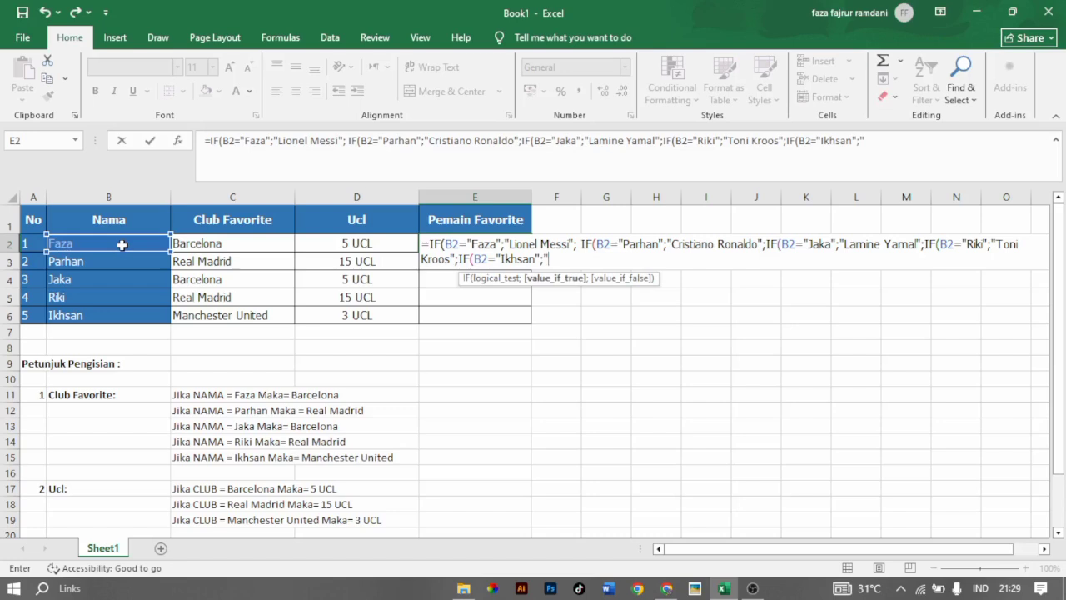
text(Paul Scholes)
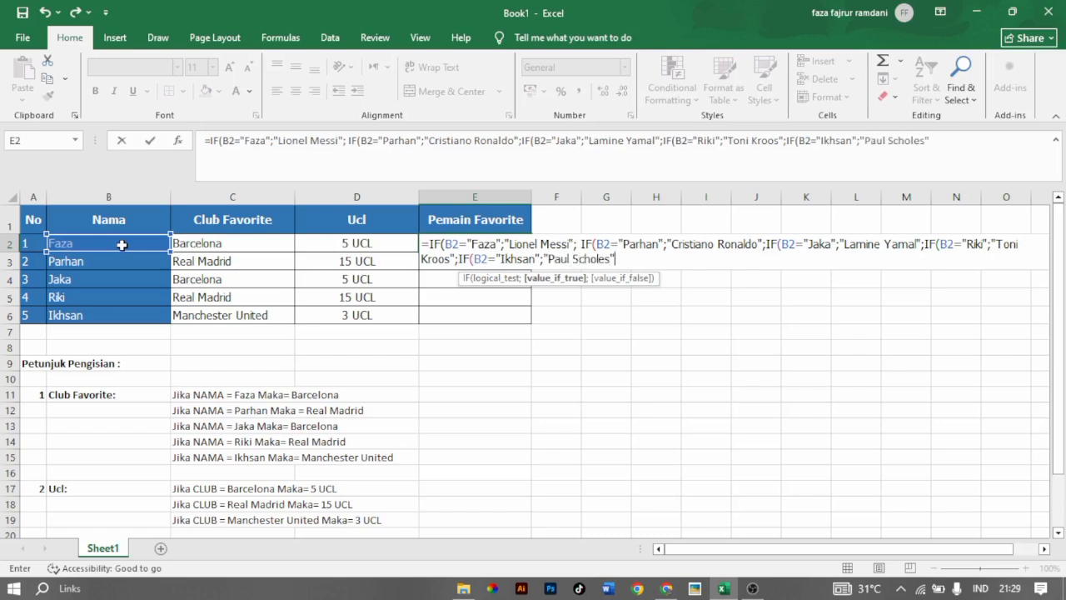
text(")
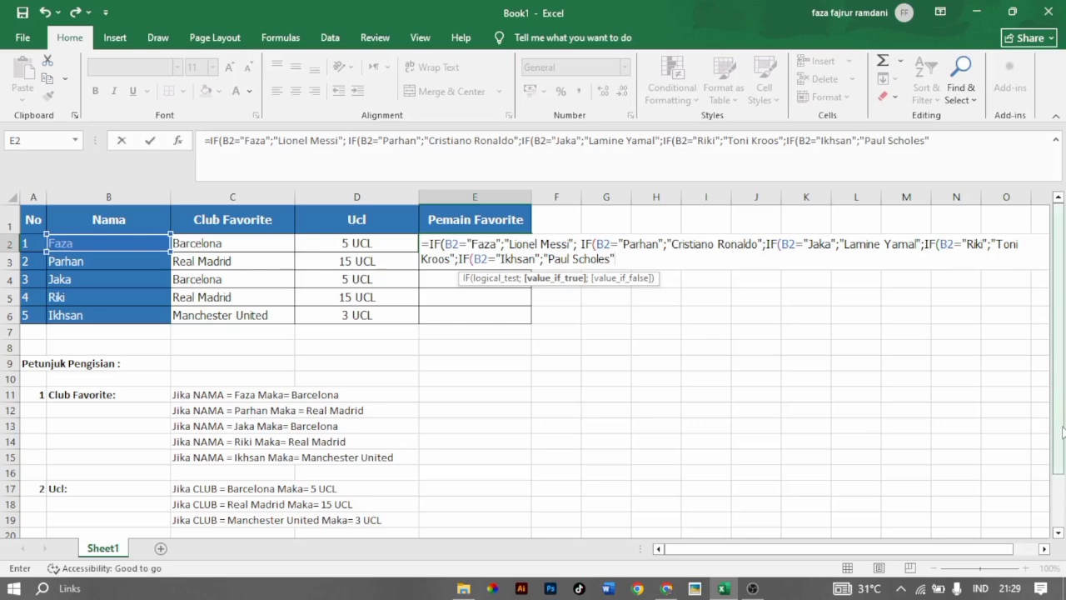
Make the fifth IF return "Paul Scholes", close all five nested IFs and commit the E2 formula.
mouse_move(1057, 367)
mouse_down()
mouse_move(1058, 414)
mouse_move(1058, 365)
mouse_up()
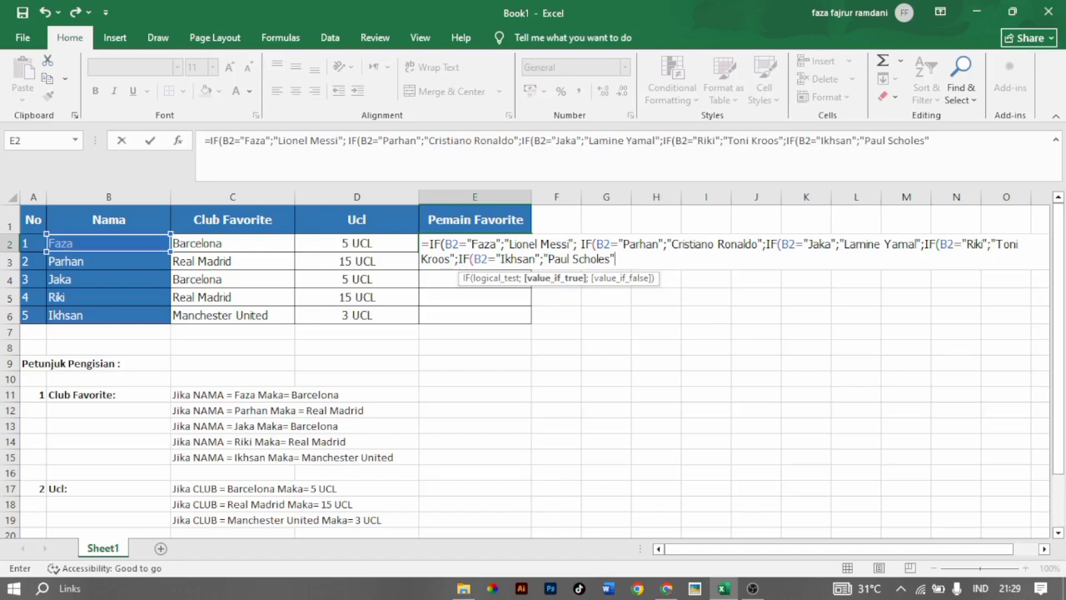
text()))
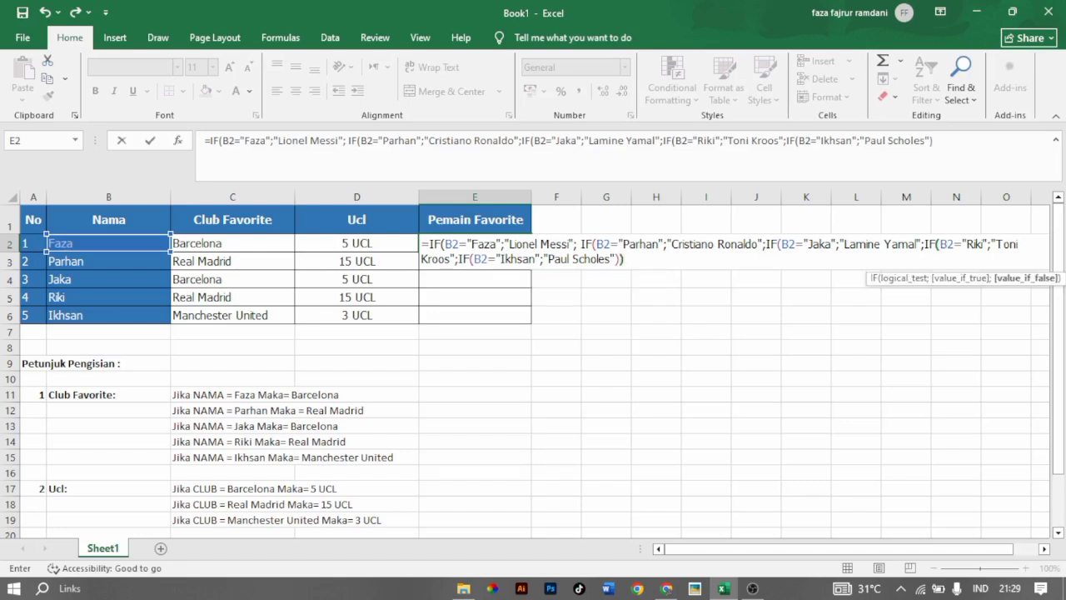
text())))
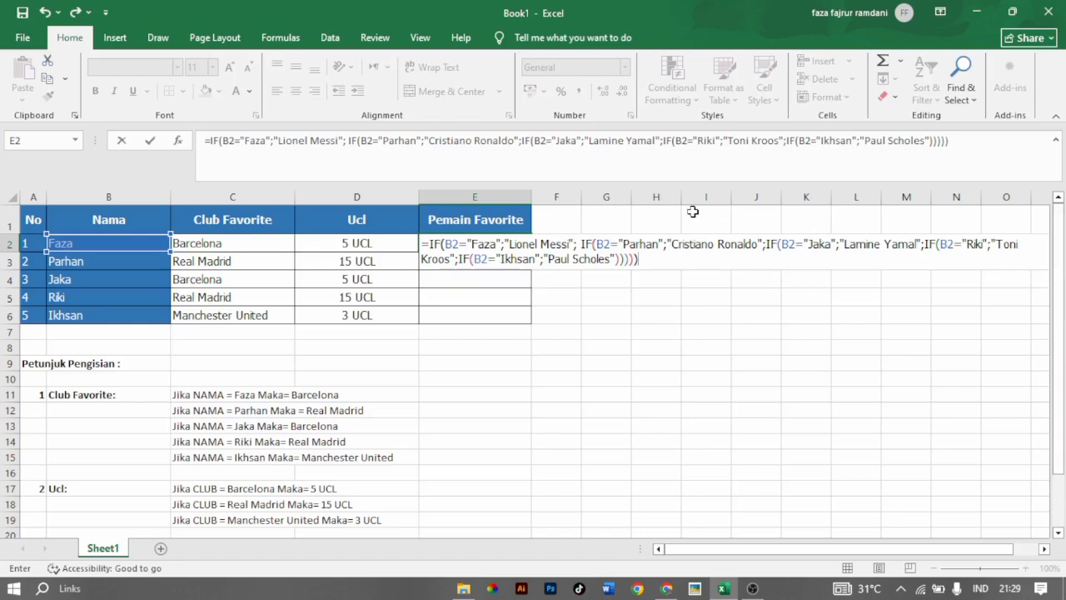
key(Return)
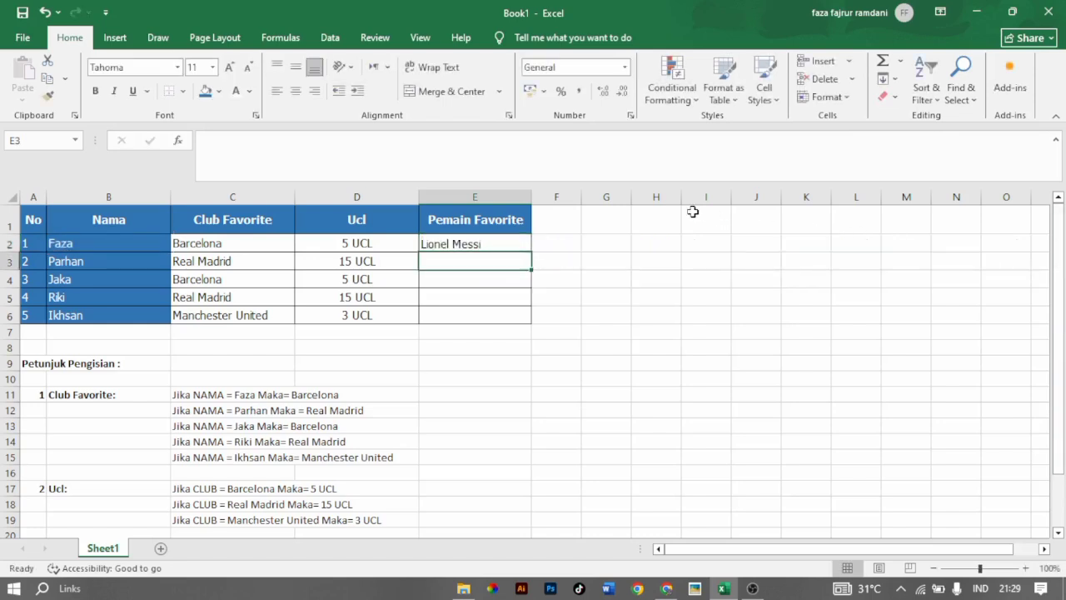
Fill the Pemain Favorite formula from E2 down to E6 and deselect the range.
click(470, 247)
drag(530, 249, 525, 326)
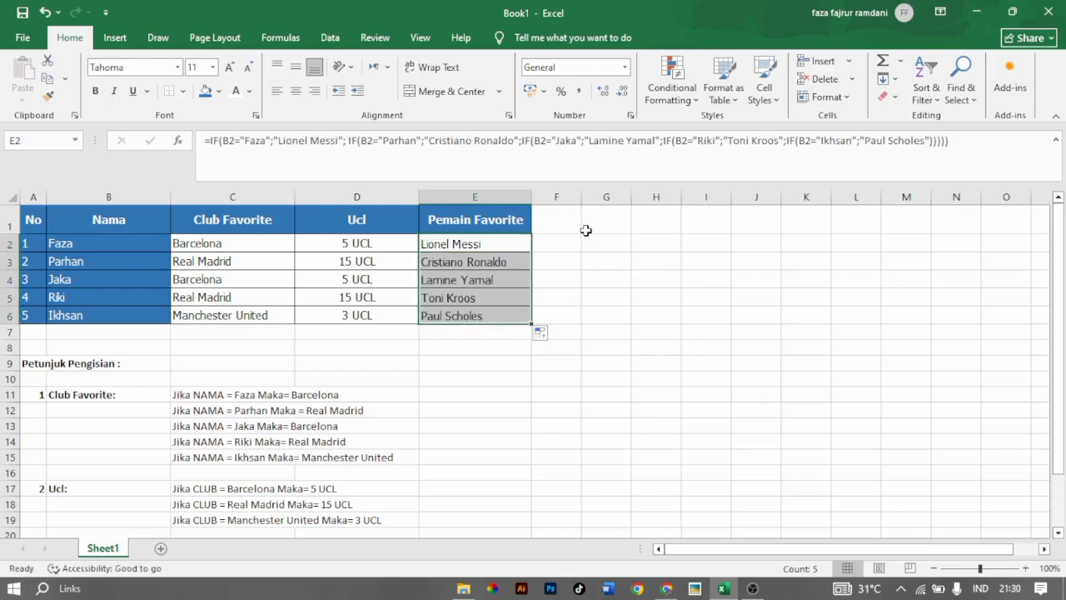
click(585, 230)
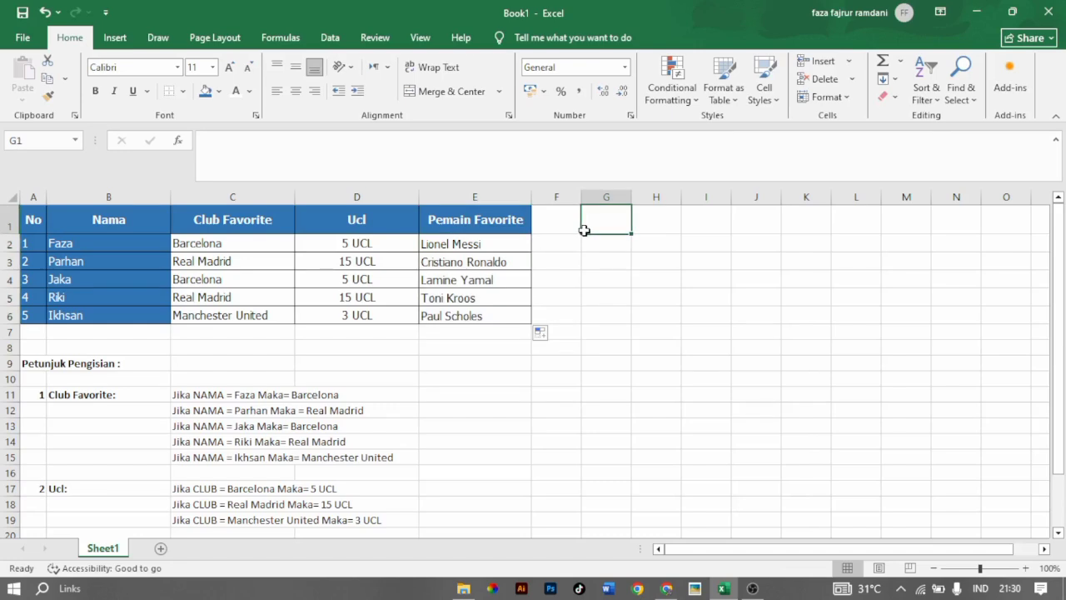